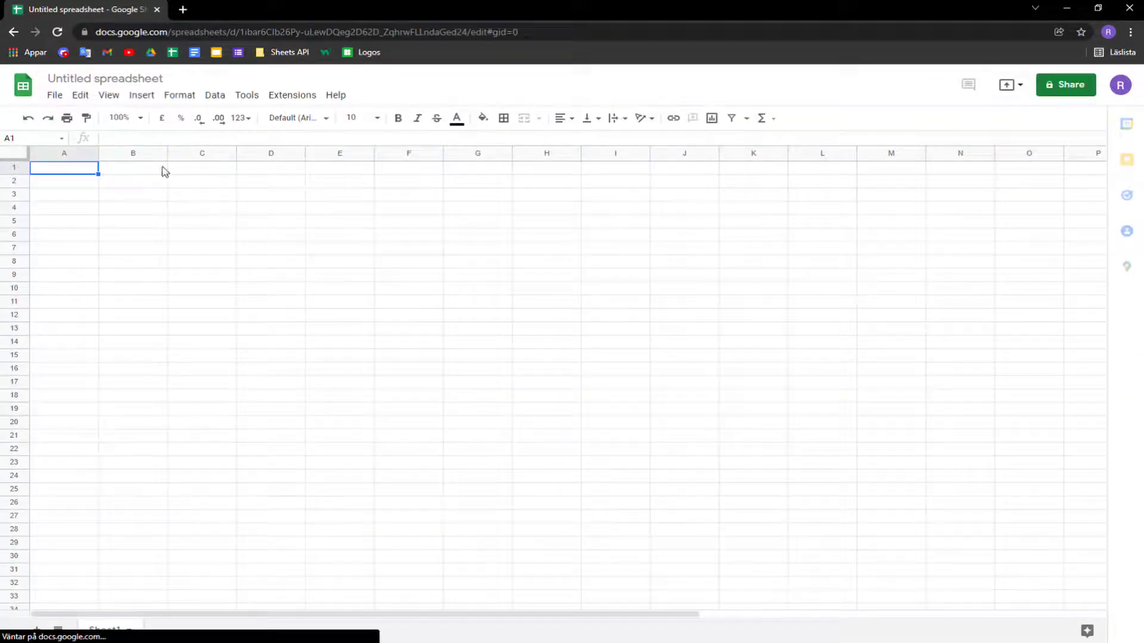
Step: Rename the untitled spreadsheet as "Scout Sheet"
left_click(96, 80)
type("Scout Sheet")
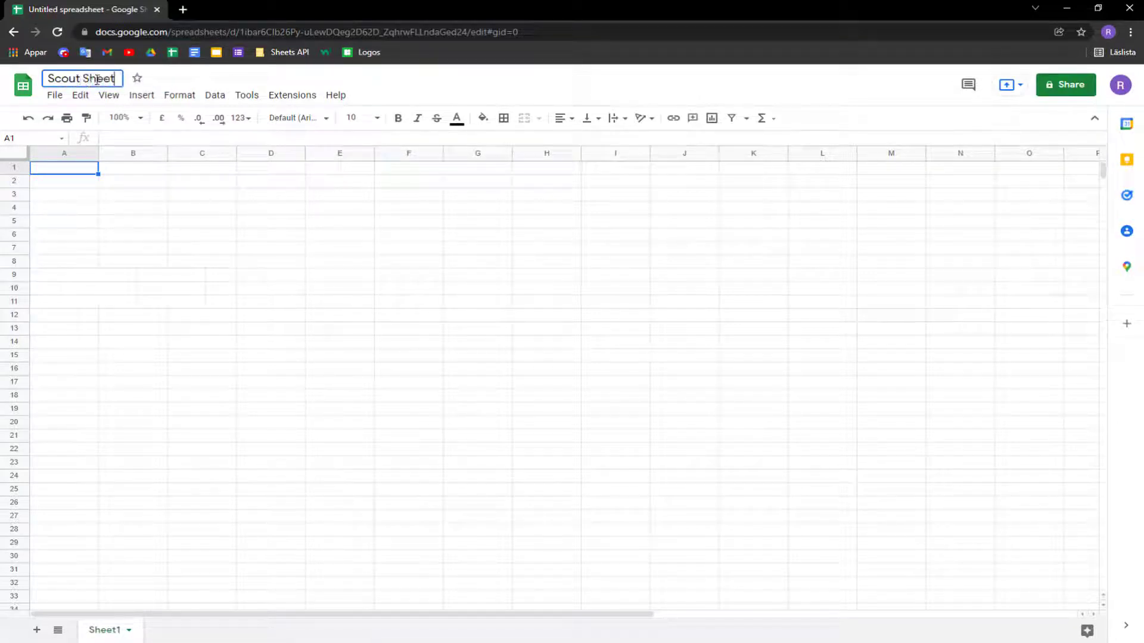
key("Return")
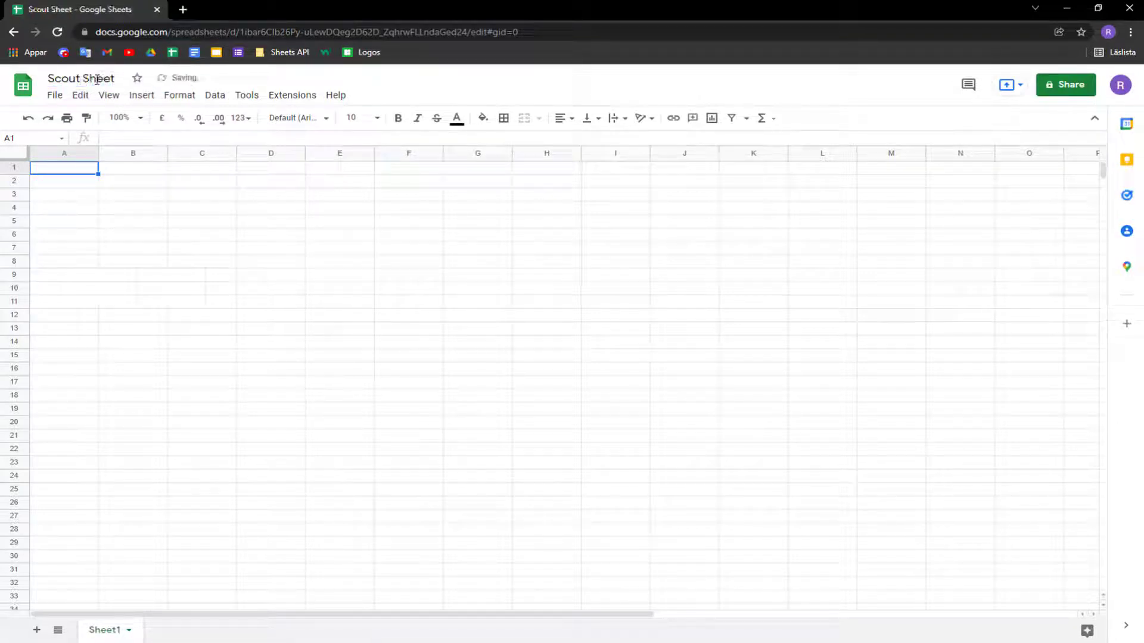
left_click(286, 311)
Step: Create a new blank form in Google Forms in a separate browser tab and title it "Roster"
left_click(183, 10)
left_click(238, 52)
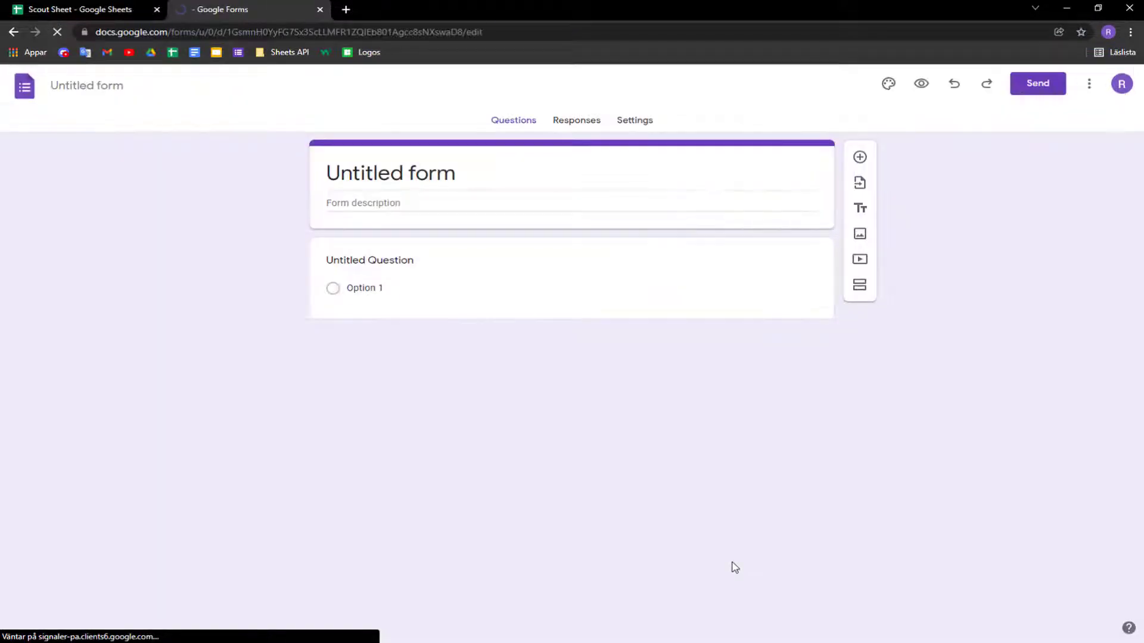
left_click(468, 167)
double_click(468, 167)
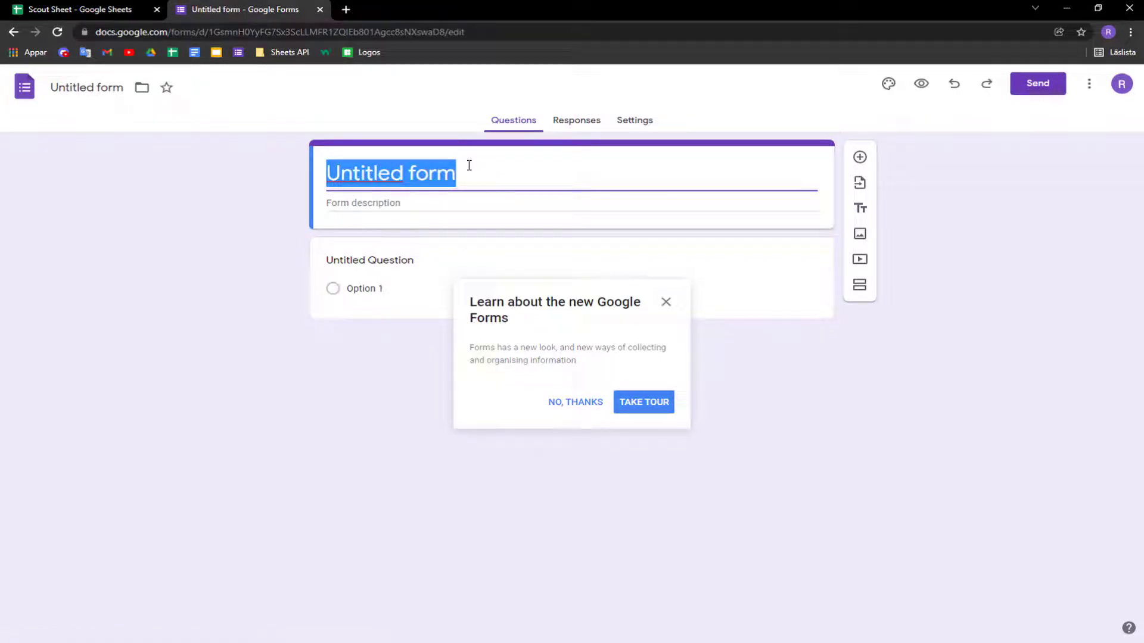
type("Roster")
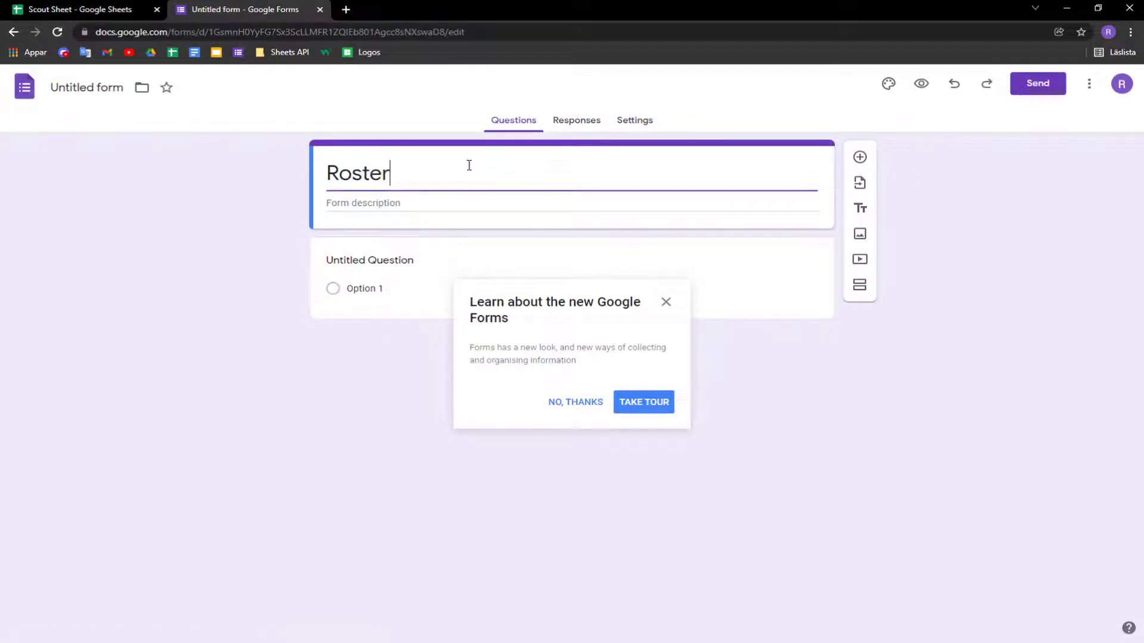
Step: Set up the first question as a required short-answer question titled "Team Name", dismissing the tour offer
left_click(387, 268)
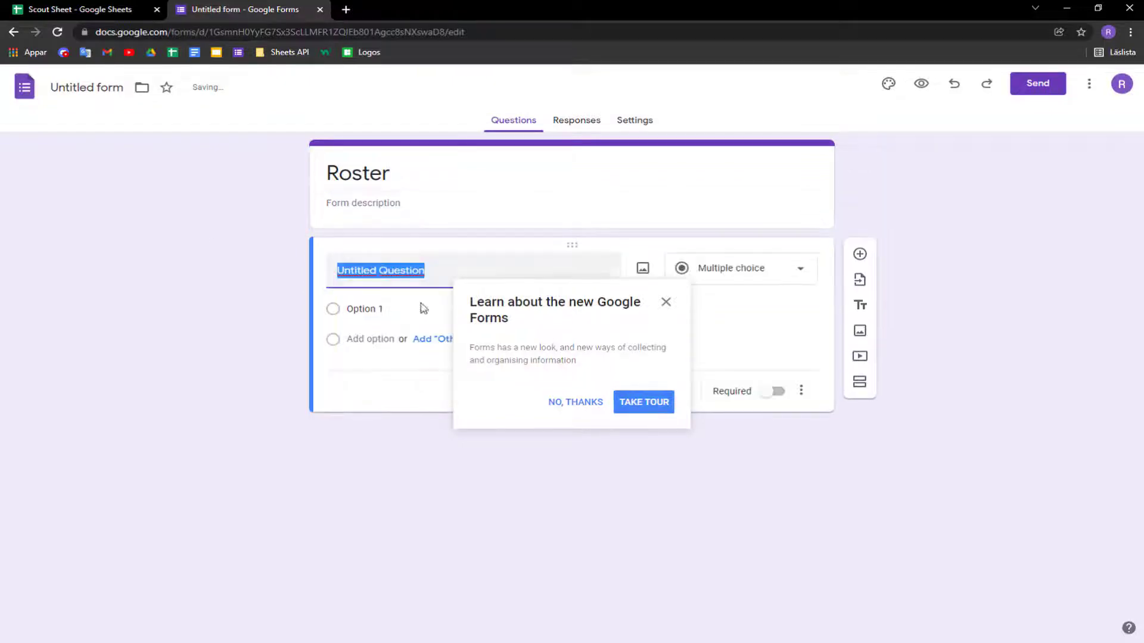
left_click(665, 302)
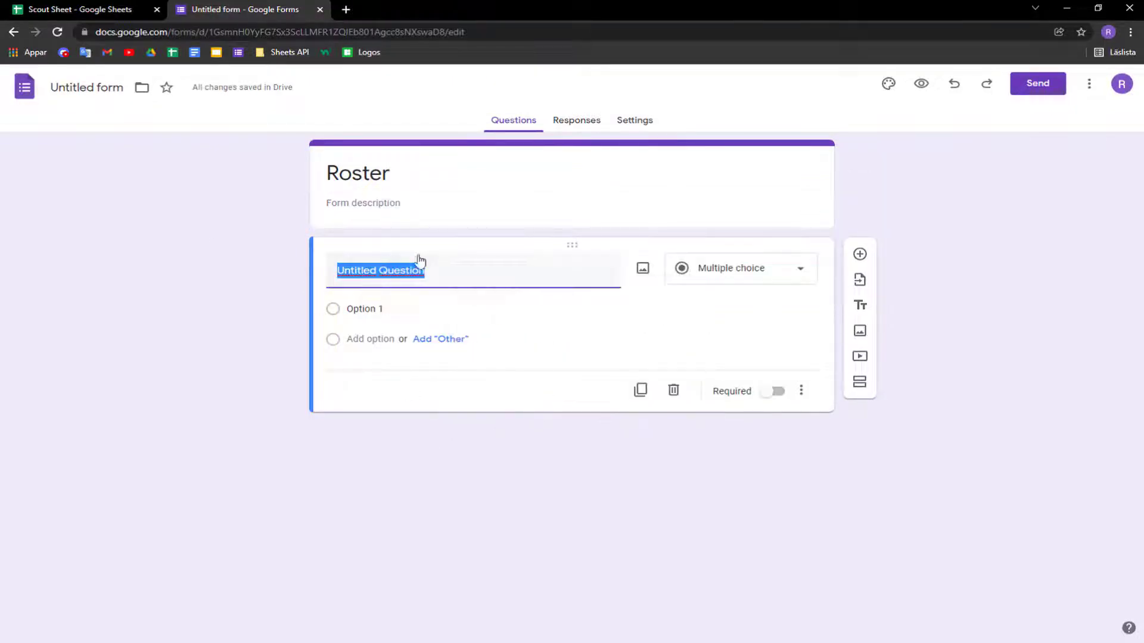
type("Team Name")
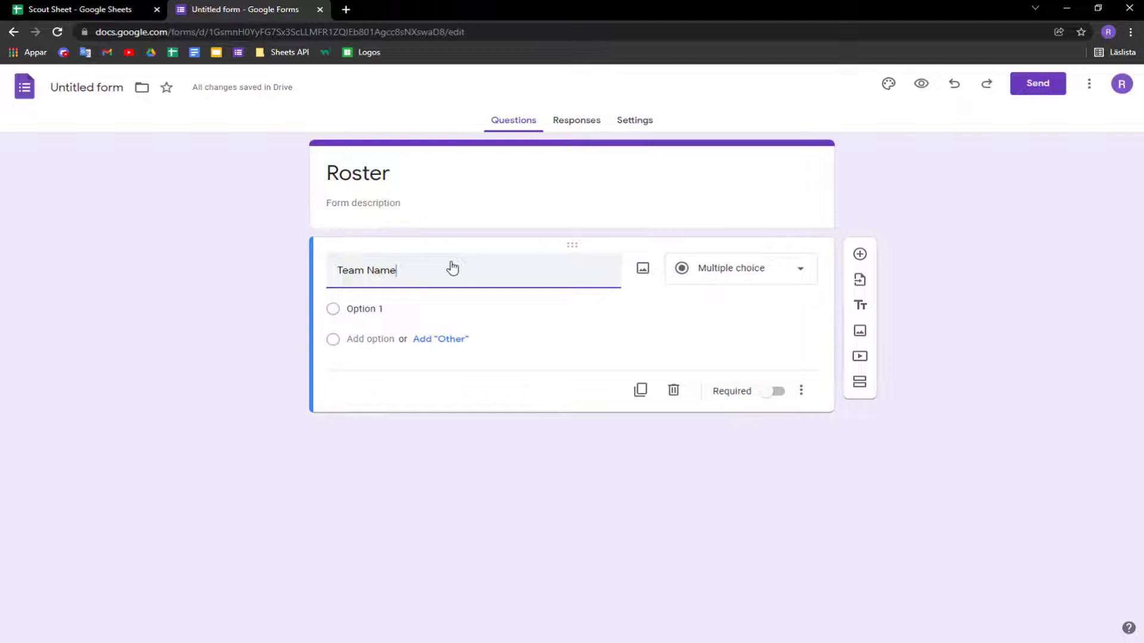
left_click(776, 269)
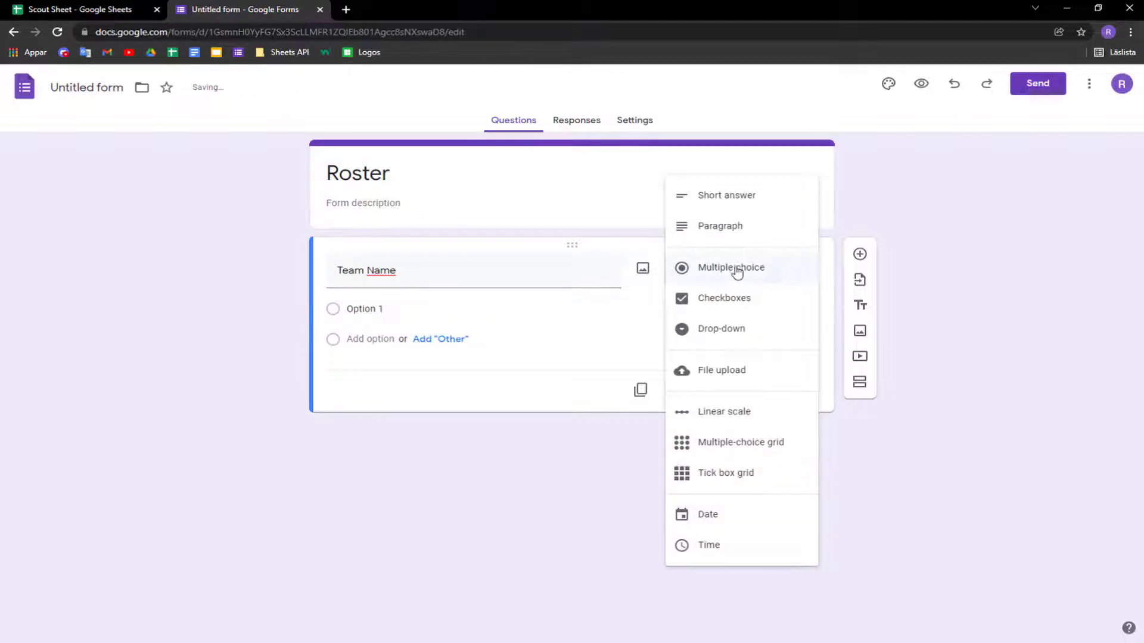
left_click(736, 199)
left_click(774, 370)
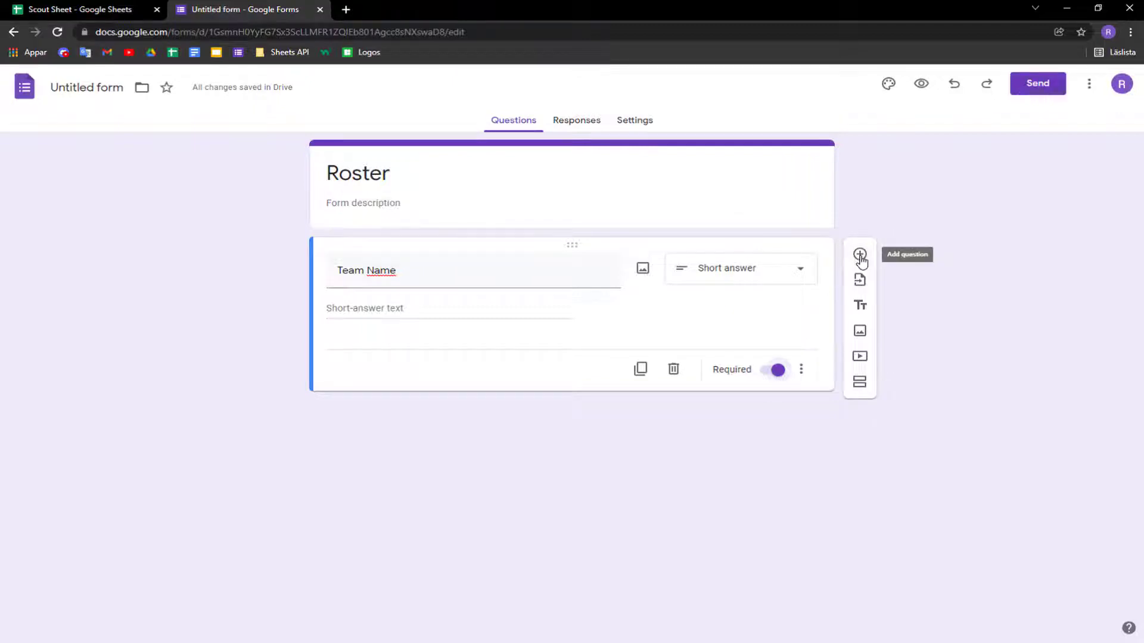
Step: Add a required short-answer question titled "Manager" below the Team Name question
left_click(860, 256)
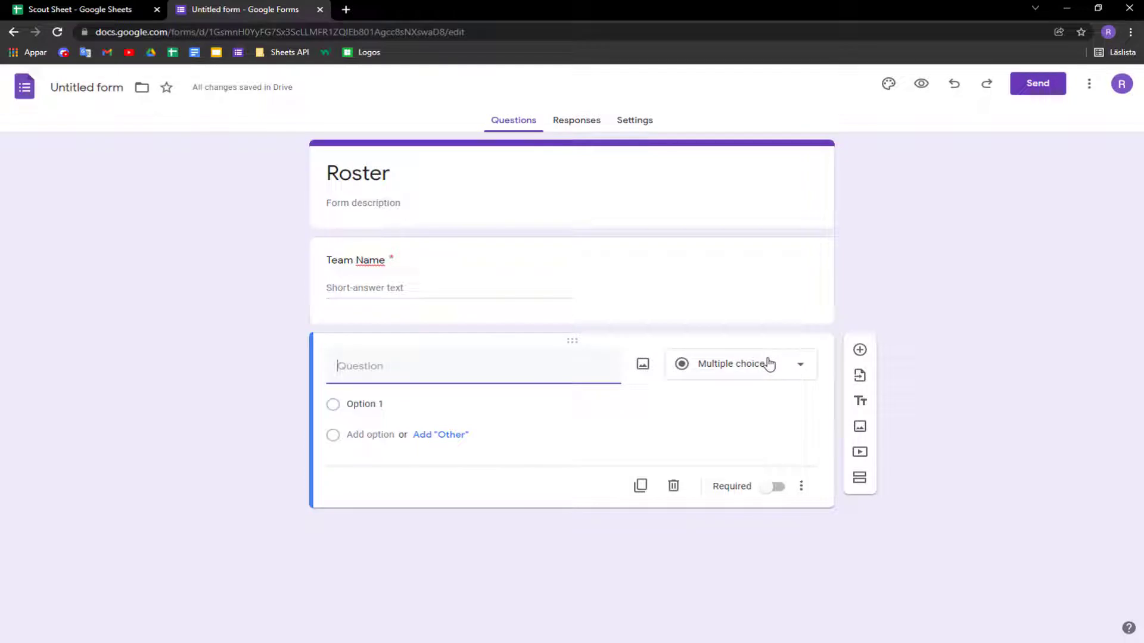
type("Te")
key("BackSpace")
key("BackSpace")
key("BackSpace")
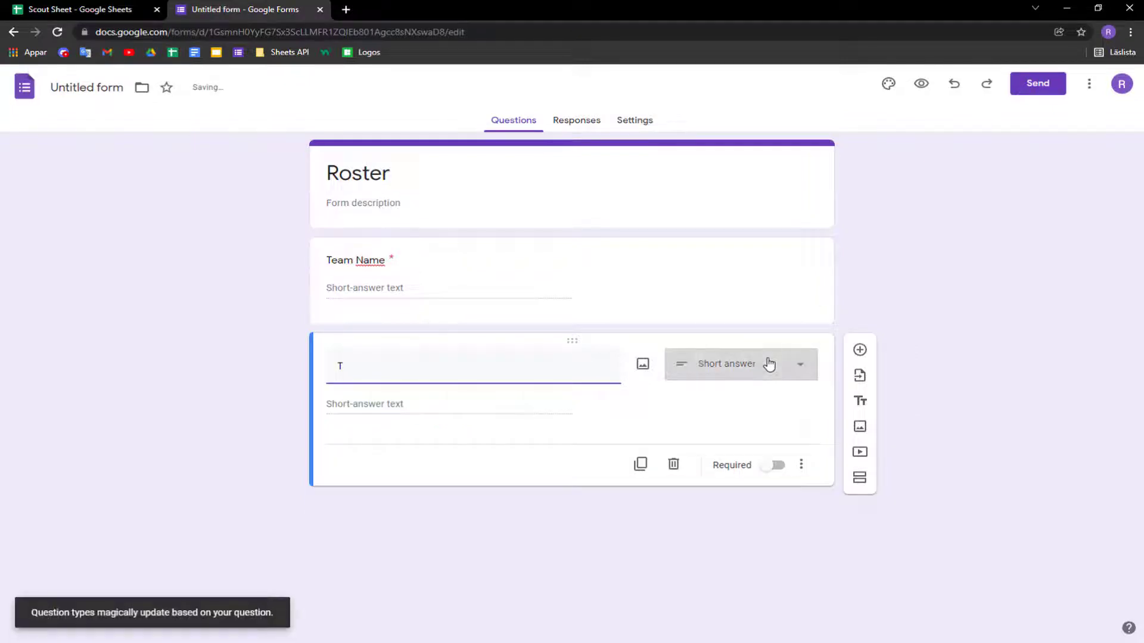
key("BackSpace")
type("Cap")
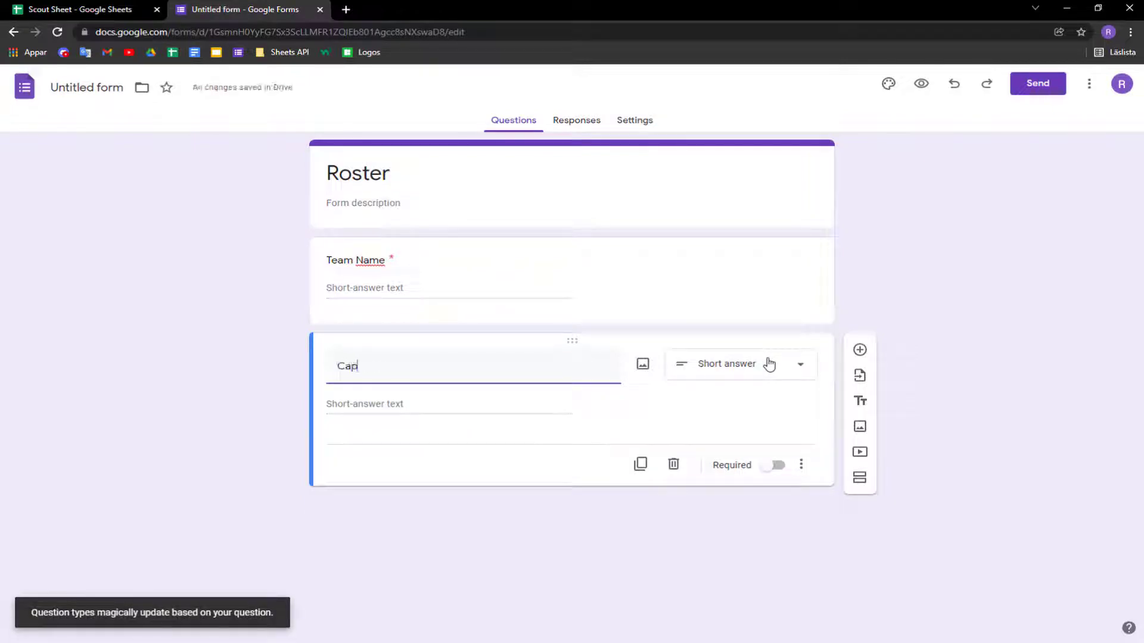
key("BackSpace")
key("BackSpace")
key("BackSpace")
key("BackSpace")
type("Manager")
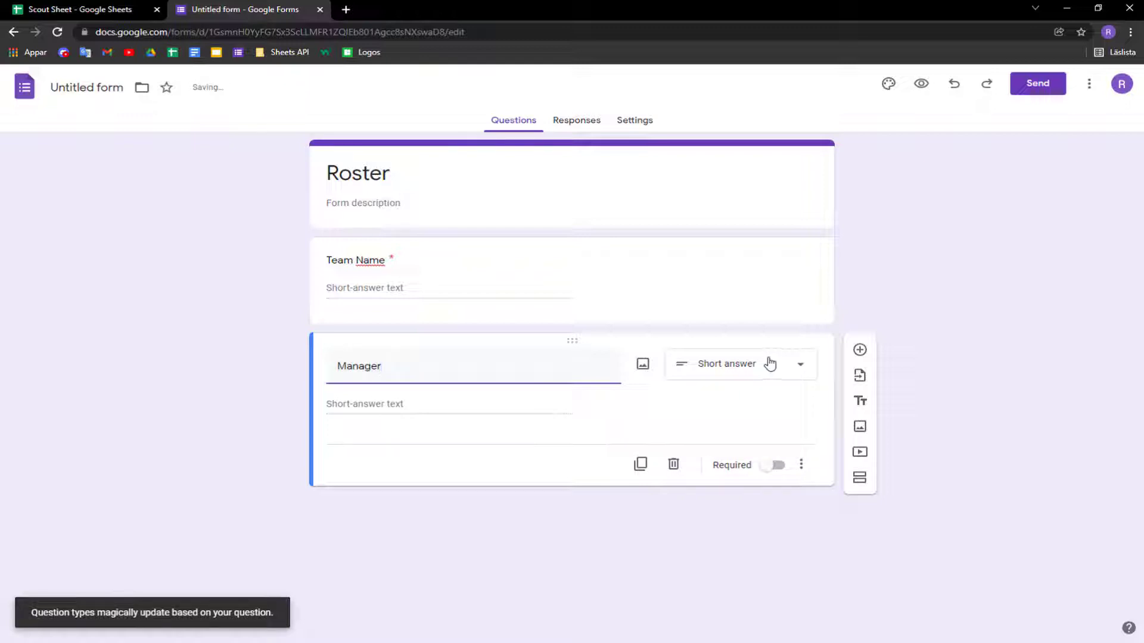
left_click(773, 465)
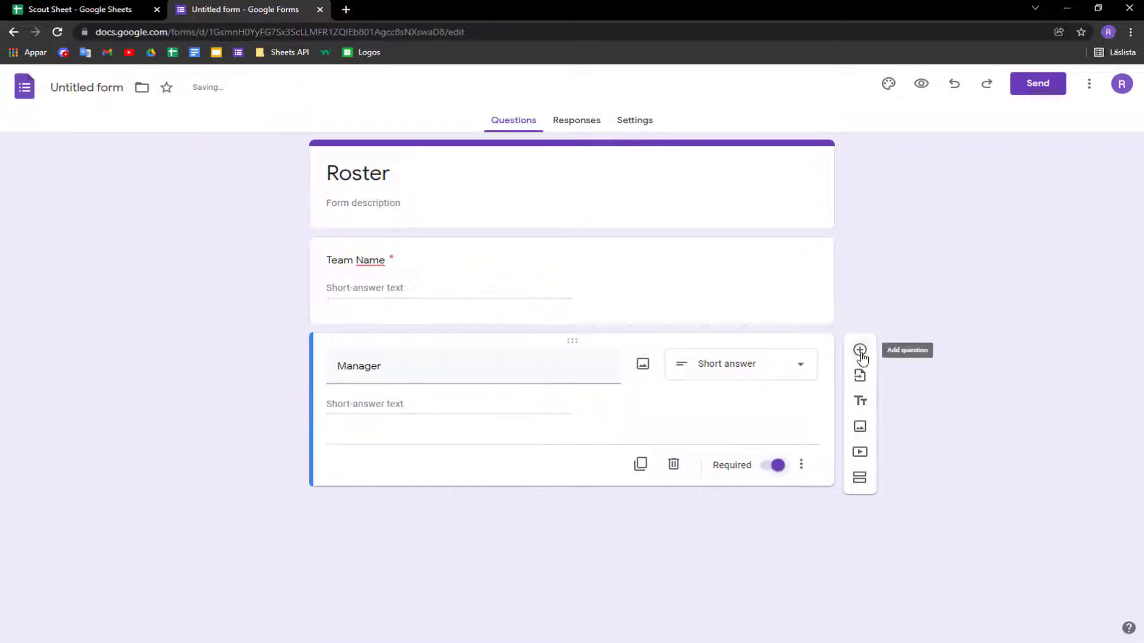
Step: Add another short-answer question titled "Manager In Game Tag" below the Manager question
left_click(860, 349)
type("Mana")
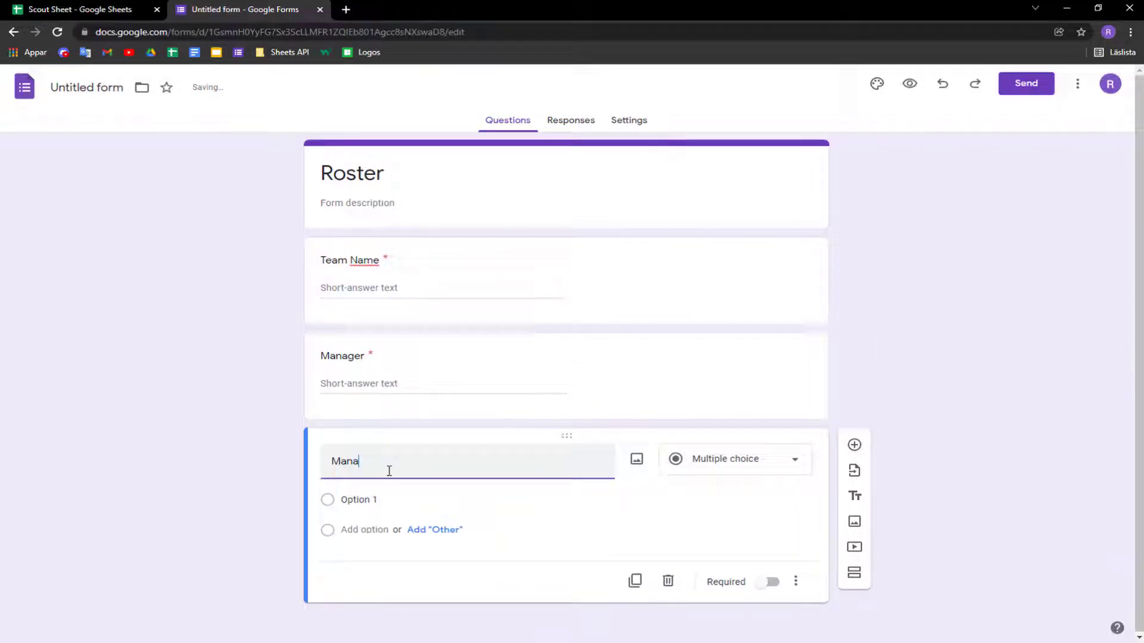
type("ger In game Tag")
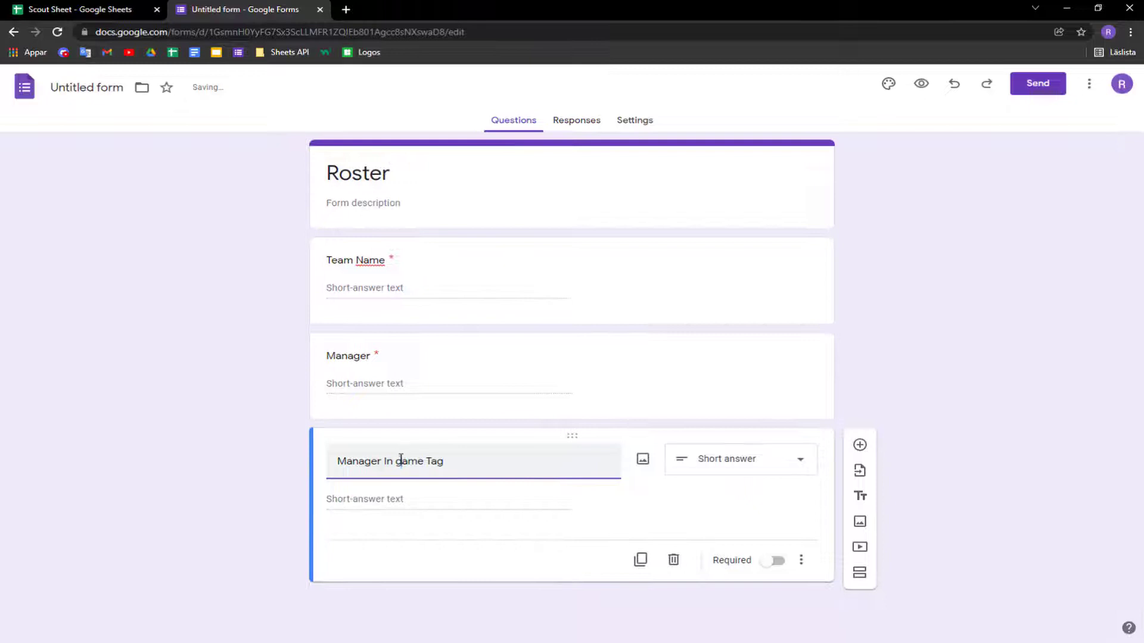
type("G")
Step: Reword the Manager question to ask for the manager's In Game Name, reusing the copied title of the tag question
left_click_drag(463, 459, 284, 457)
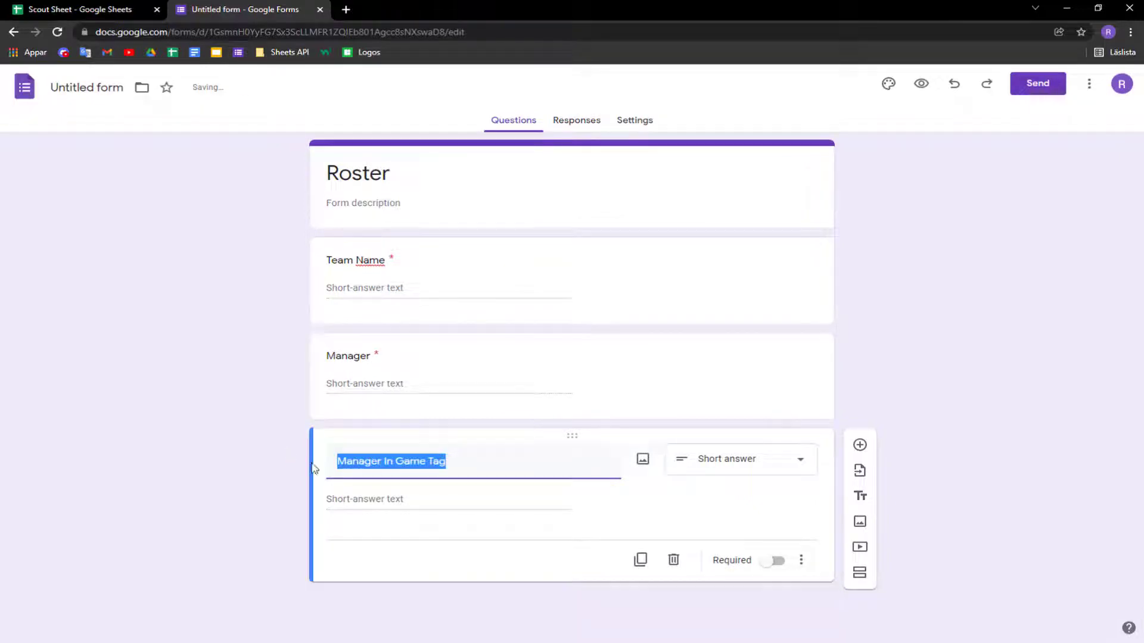
key("ctrl+c")
left_click(378, 357)
key("ctrl+v")
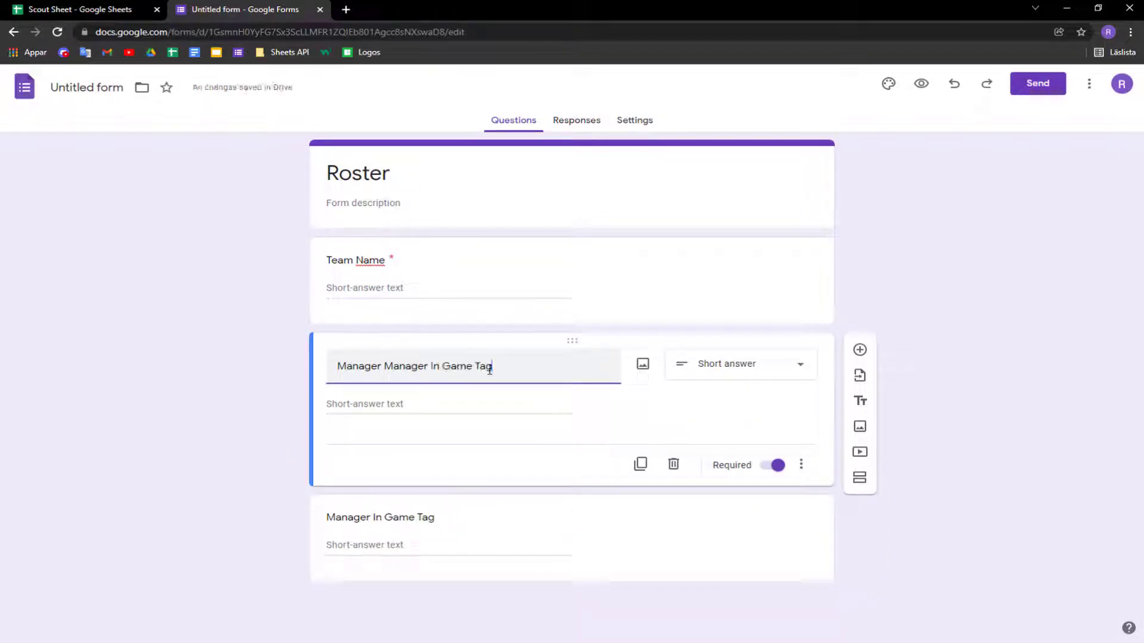
left_click_drag(475, 366, 518, 364)
type("Name")
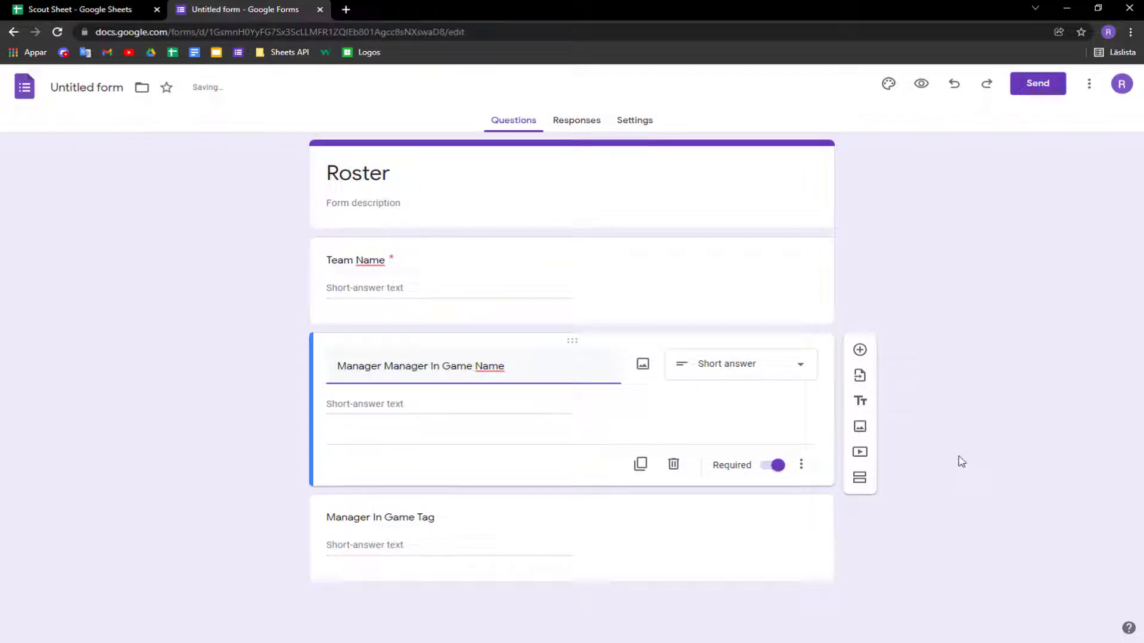
left_click_drag(431, 367, 380, 367)
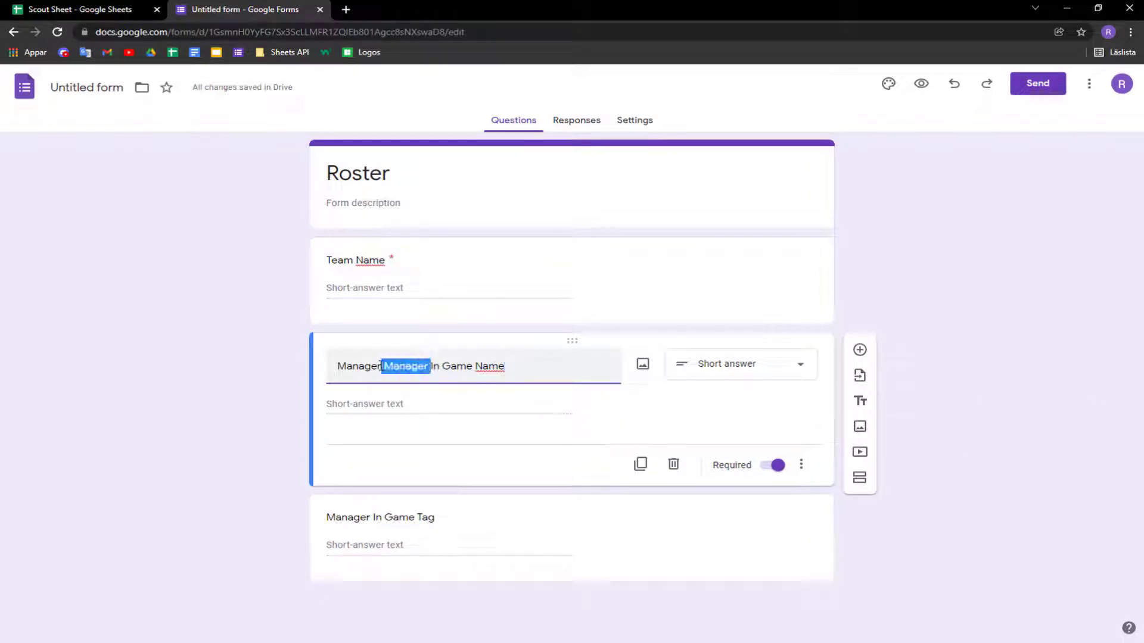
key("BackSpace")
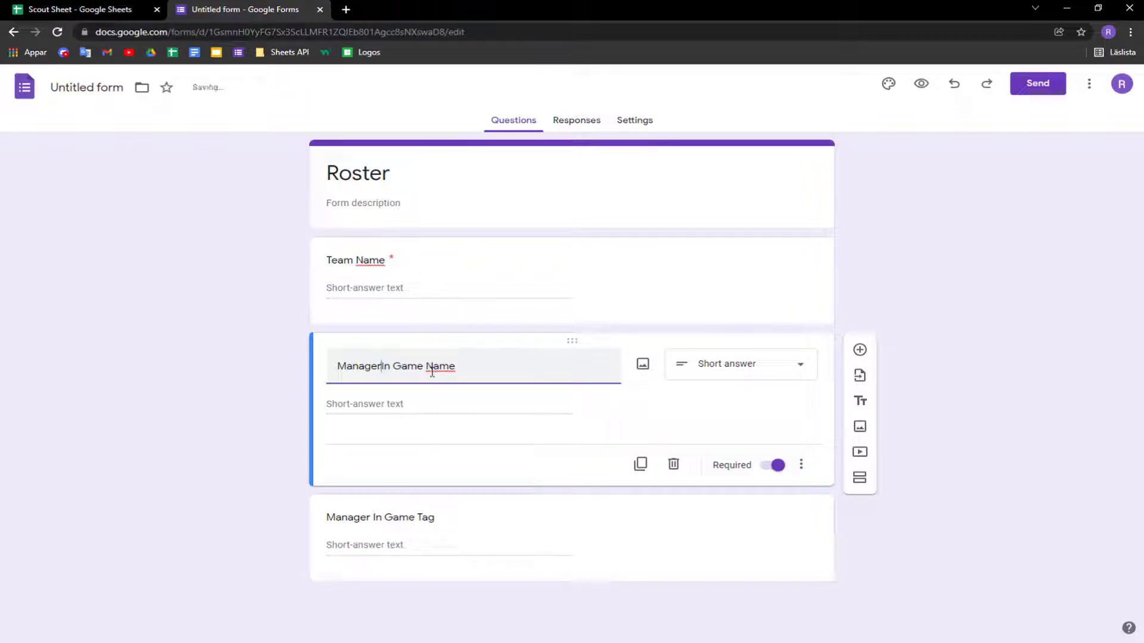
Step: Make the Manager In Game Tag question required and duplicate the manager's in-game name question
left_click(758, 553)
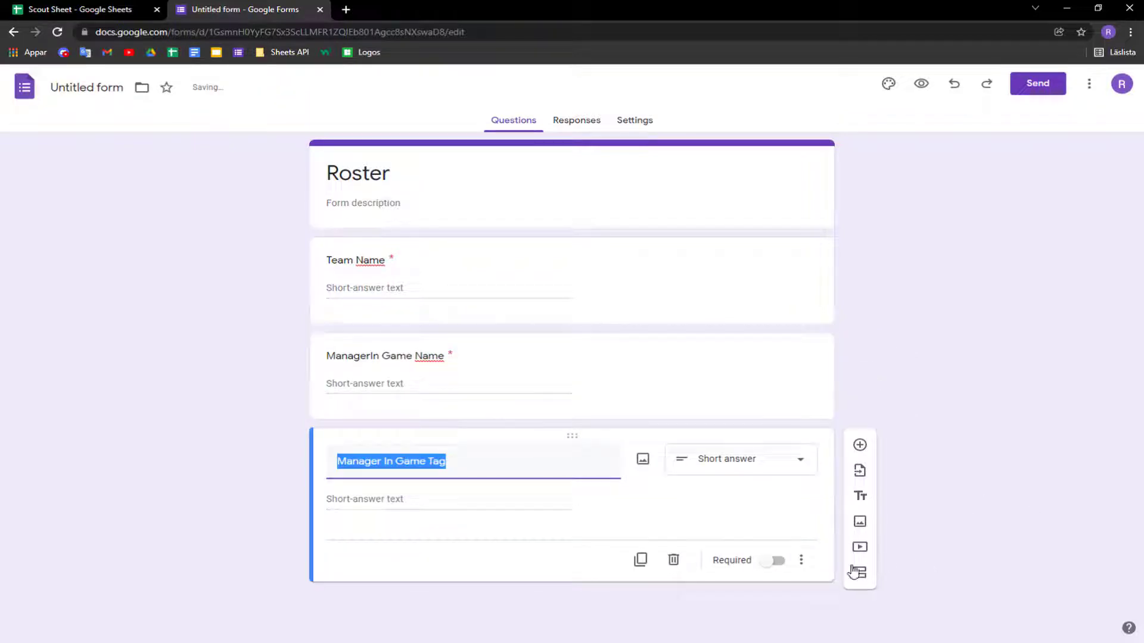
left_click(772, 560)
left_click(698, 416)
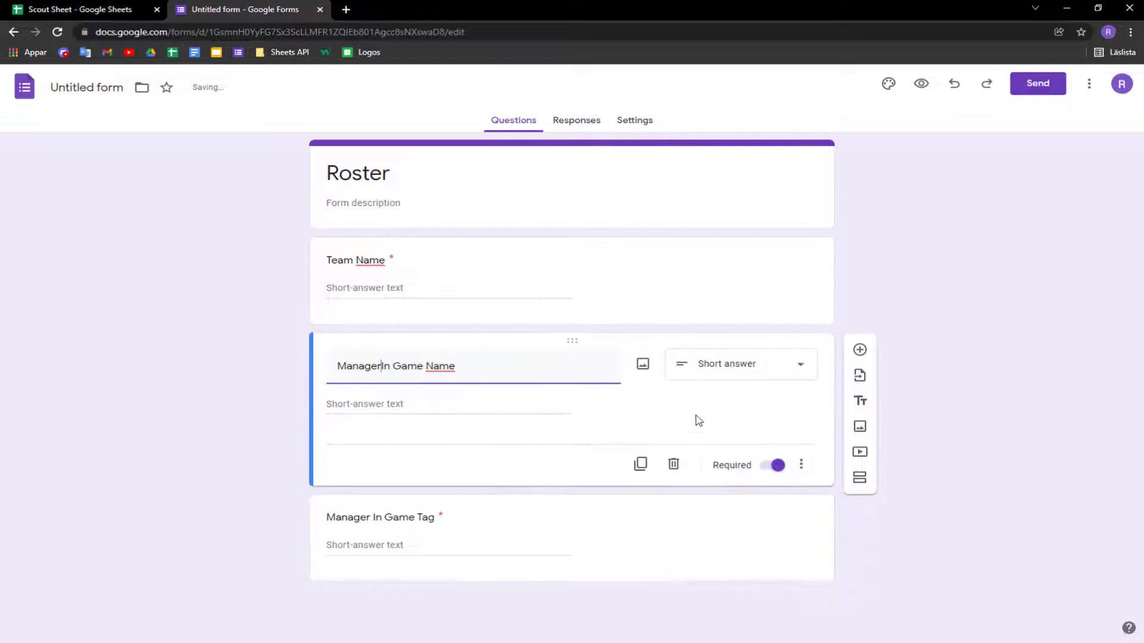
left_click(641, 464)
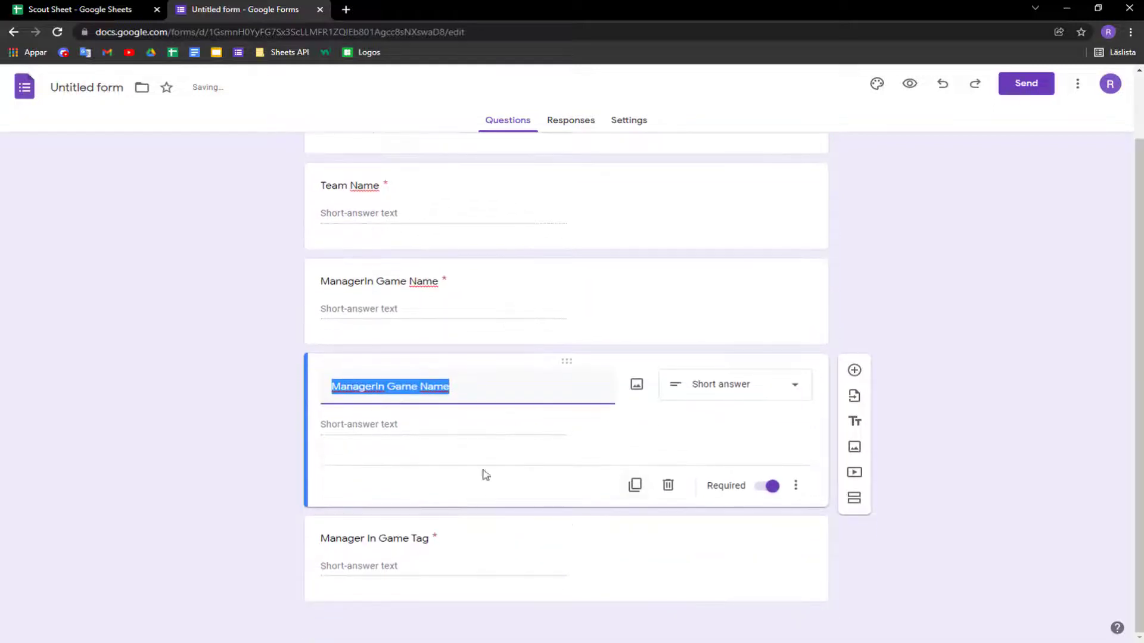
Step: Correct the missing space in both manager name questions, titling them "Manager in Game Name" and "Manager In Game Name"
left_click(371, 290)
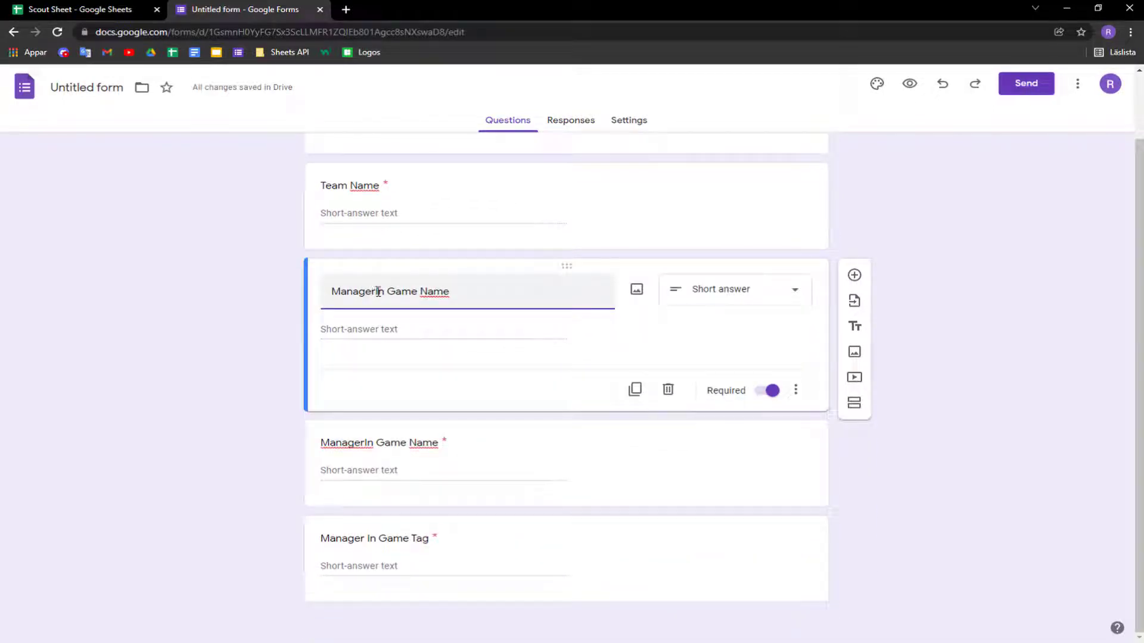
key("BackSpace")
key("BackSpace")
left_click(347, 455)
left_click(383, 386)
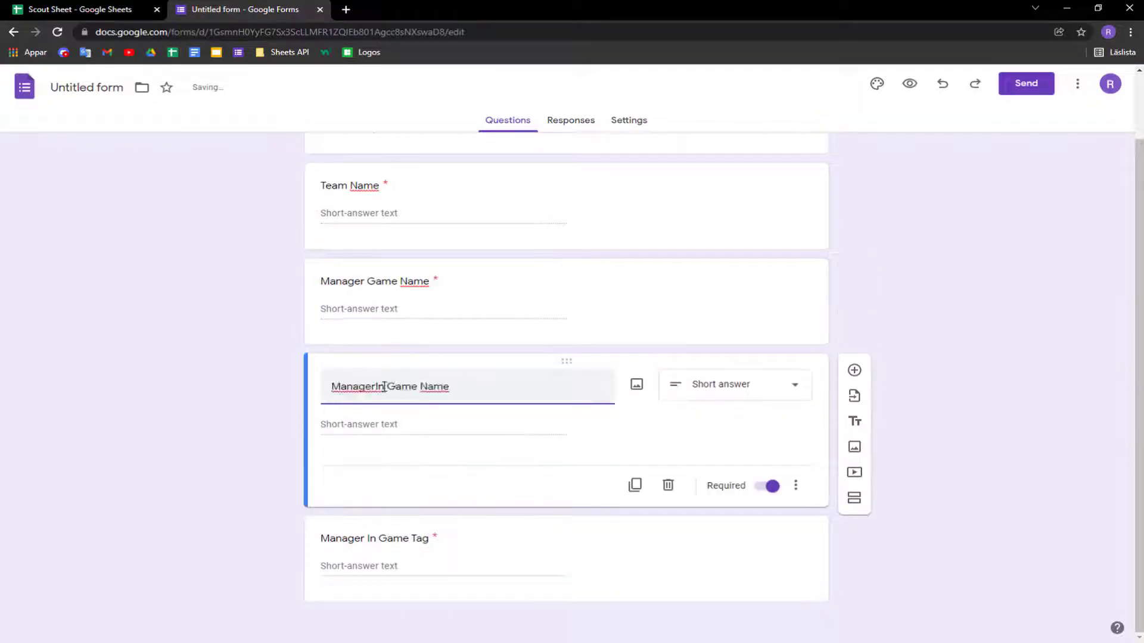
left_click(366, 280)
left_click(377, 291)
type("in")
left_click(370, 444)
left_click(362, 387)
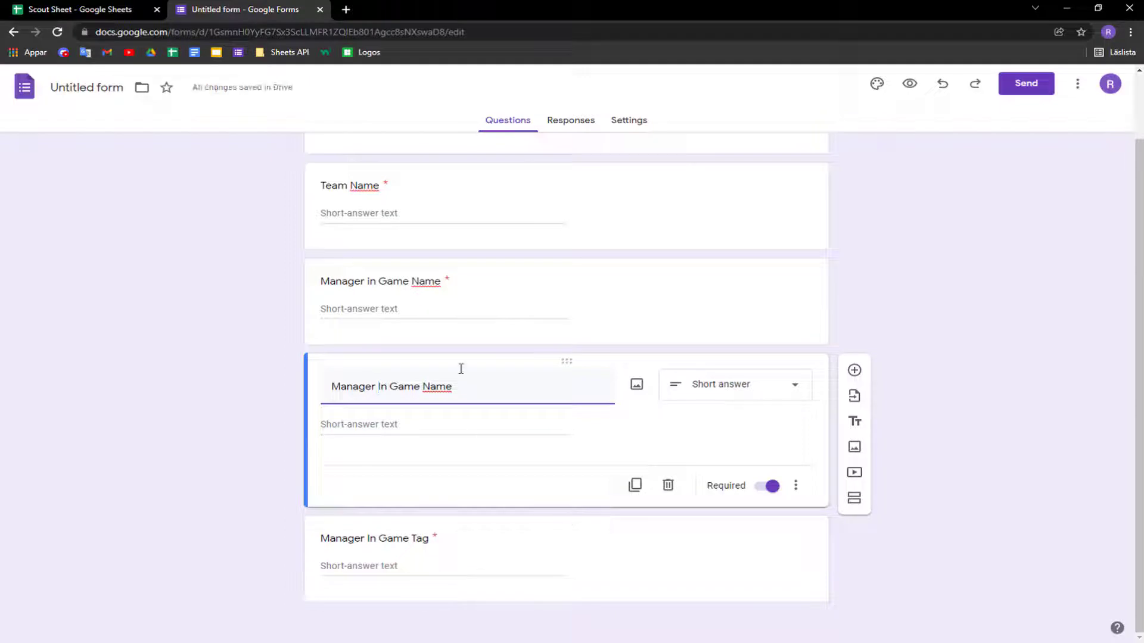
Step: Move the duplicated name question below Manager In Game Tag and retitle it "Player 1 In Game Name"
left_click_drag(564, 358, 524, 582)
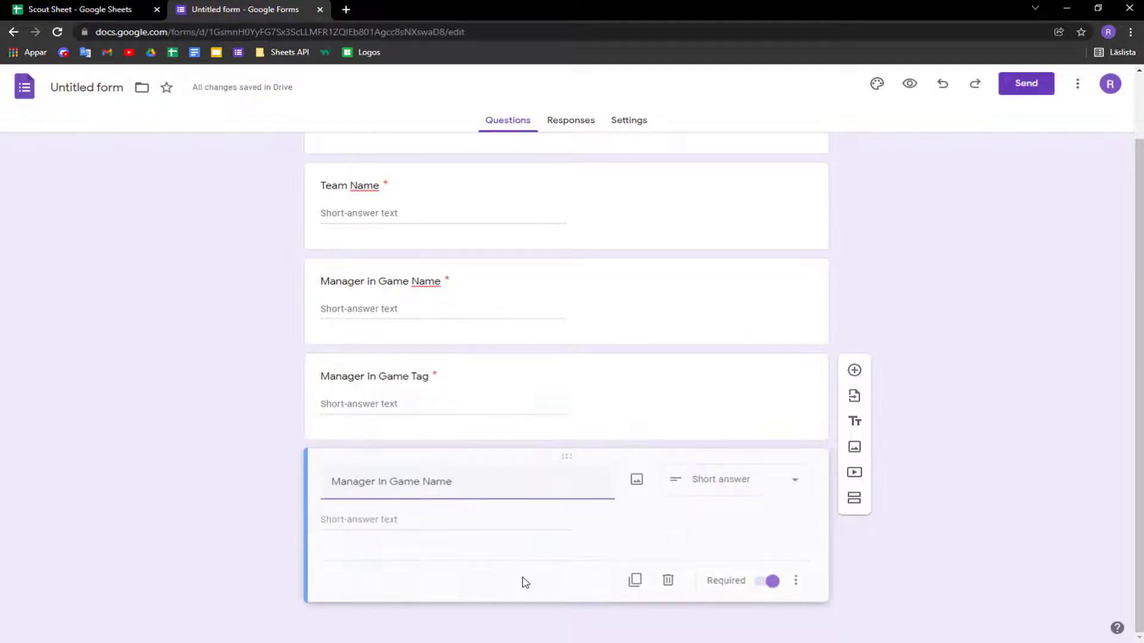
left_click(373, 483)
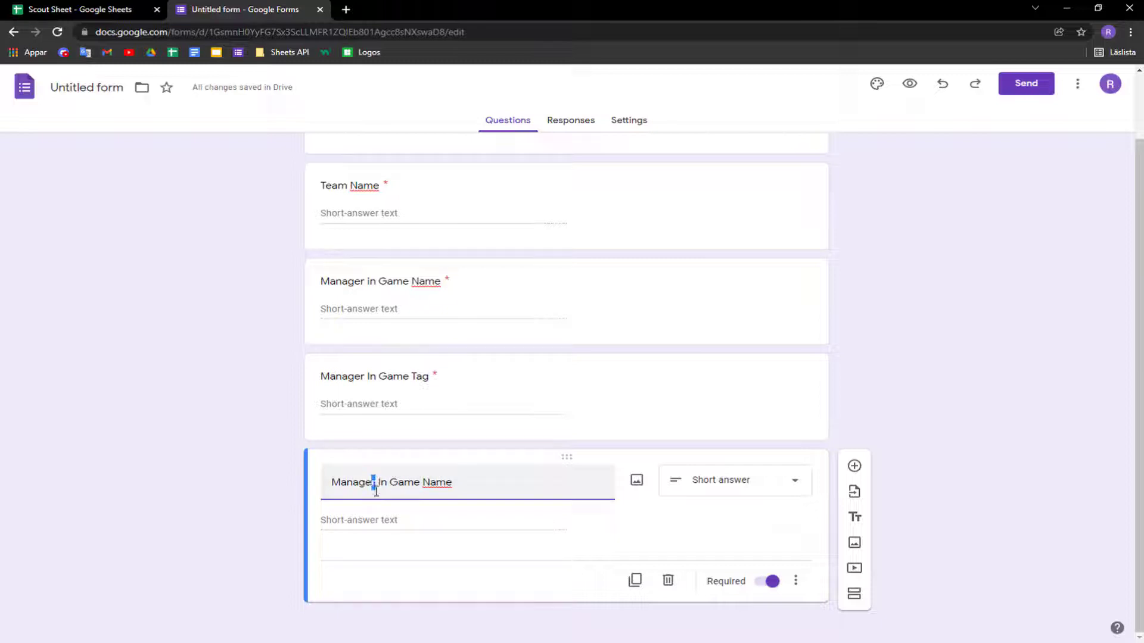
left_click_drag(377, 484, 286, 485)
type("Player 1")
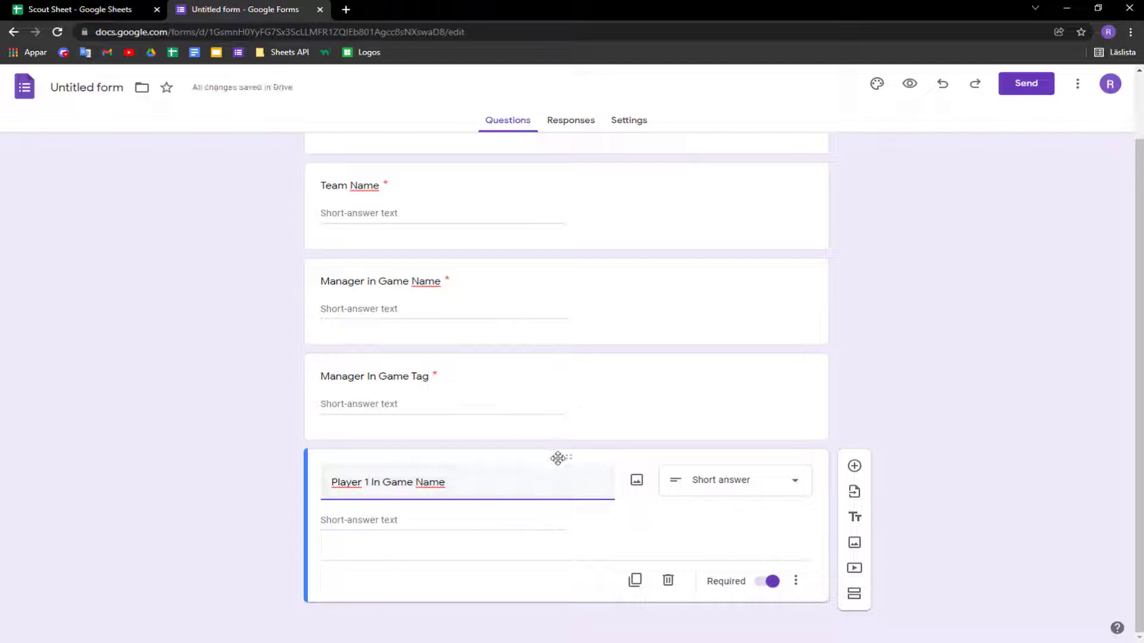
Step: Duplicate the Player 1 In Game Name question and retitle the copy "Player 1 In Game Tag"
left_click(635, 580)
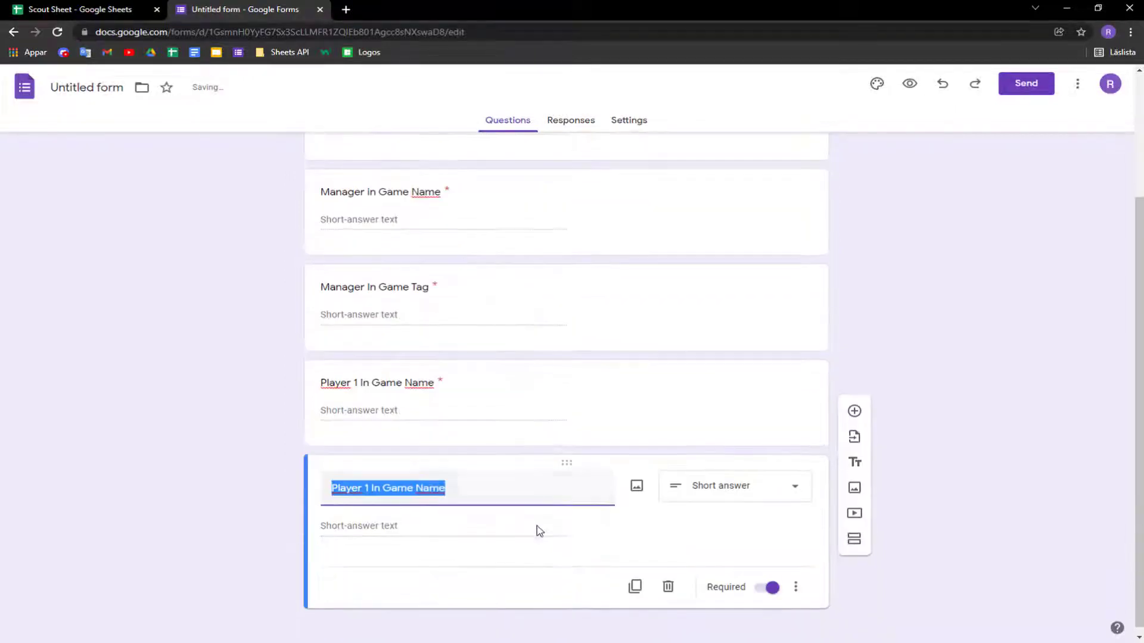
triple_click(462, 483)
left_click_drag(463, 484, 419, 484)
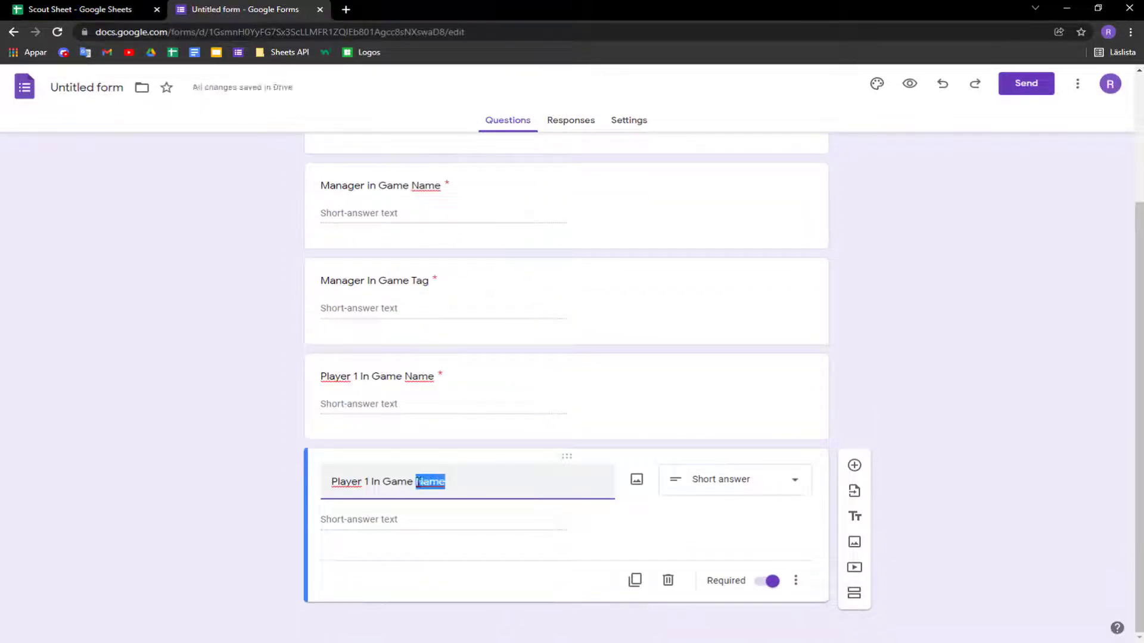
type("Tag")
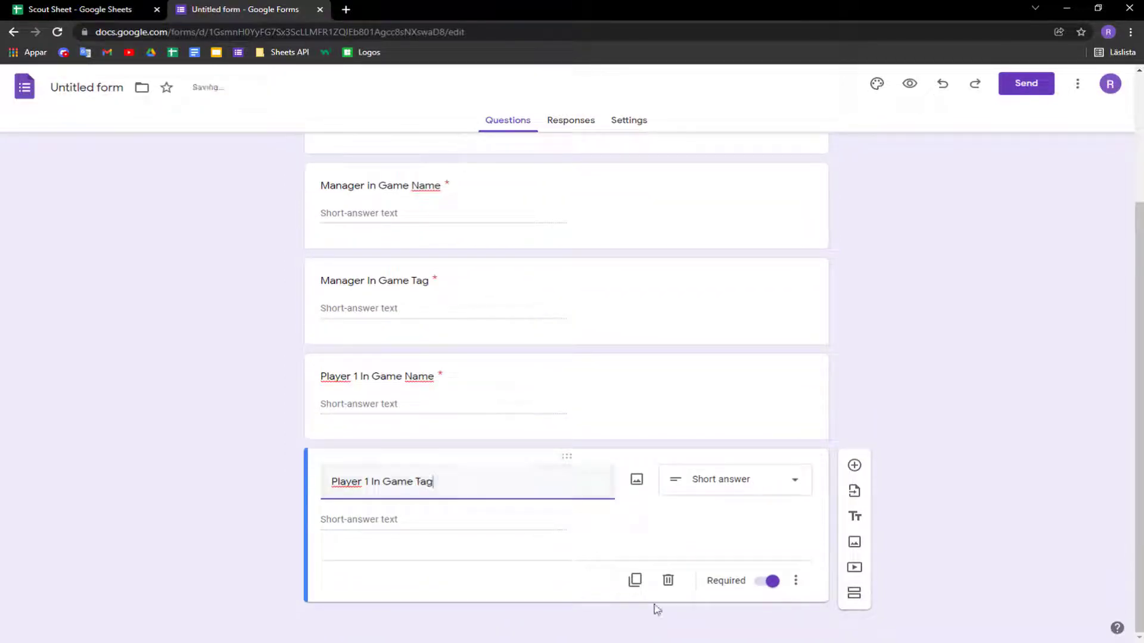
Step: Duplicate the Player 1 In Game Tag question and retitle the copy "Player 2 In Game Tag"
left_click(633, 583)
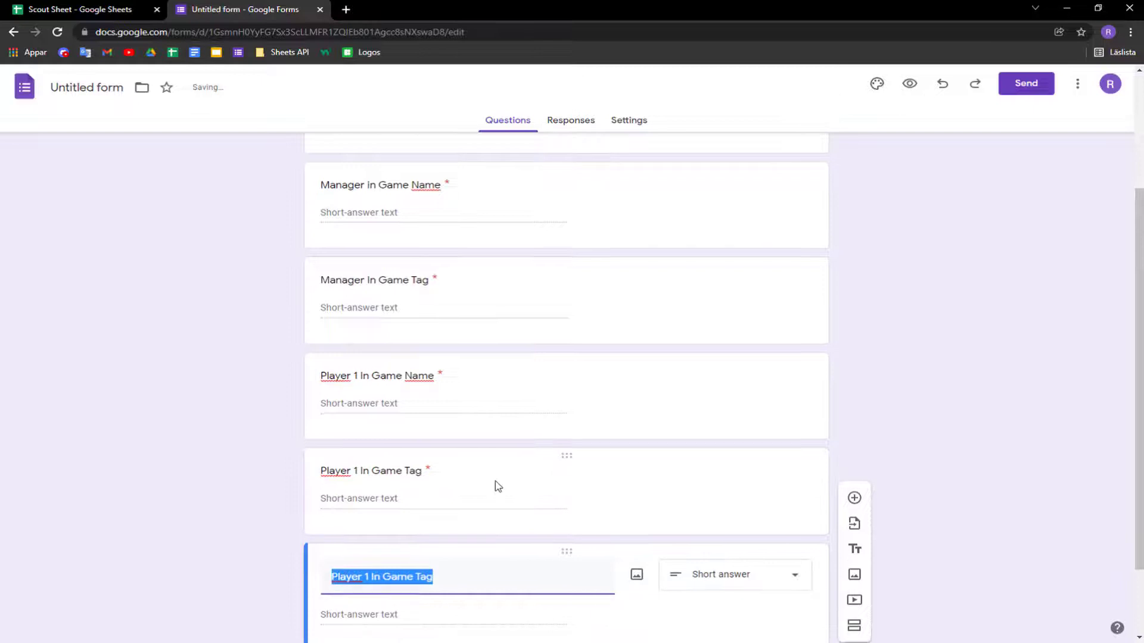
left_click(356, 480)
double_click(366, 482)
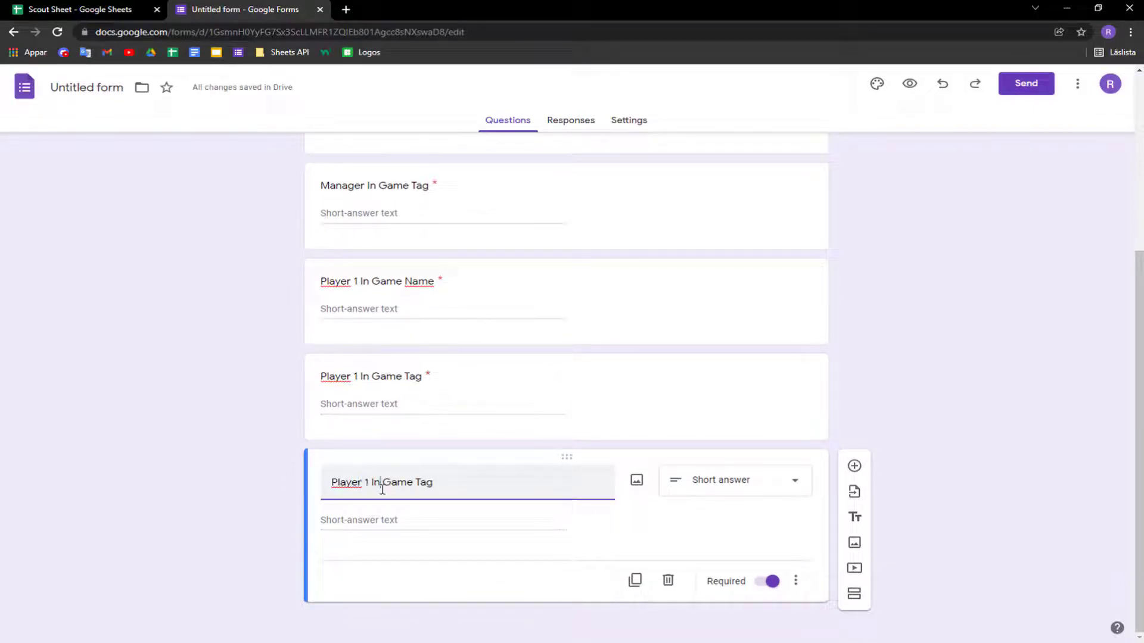
type("2")
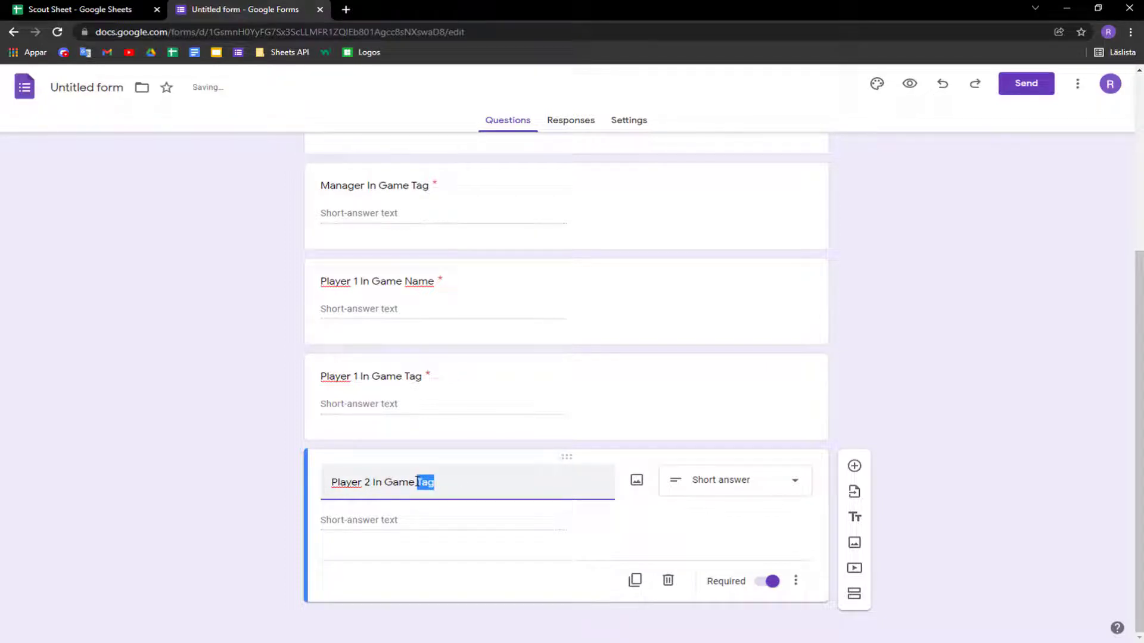
Step: Duplicate the Player 2 In Game Tag question, retitling the copy "Player 2 In Game Name" and moving it above the tag question
left_click(635, 579)
double_click(421, 578)
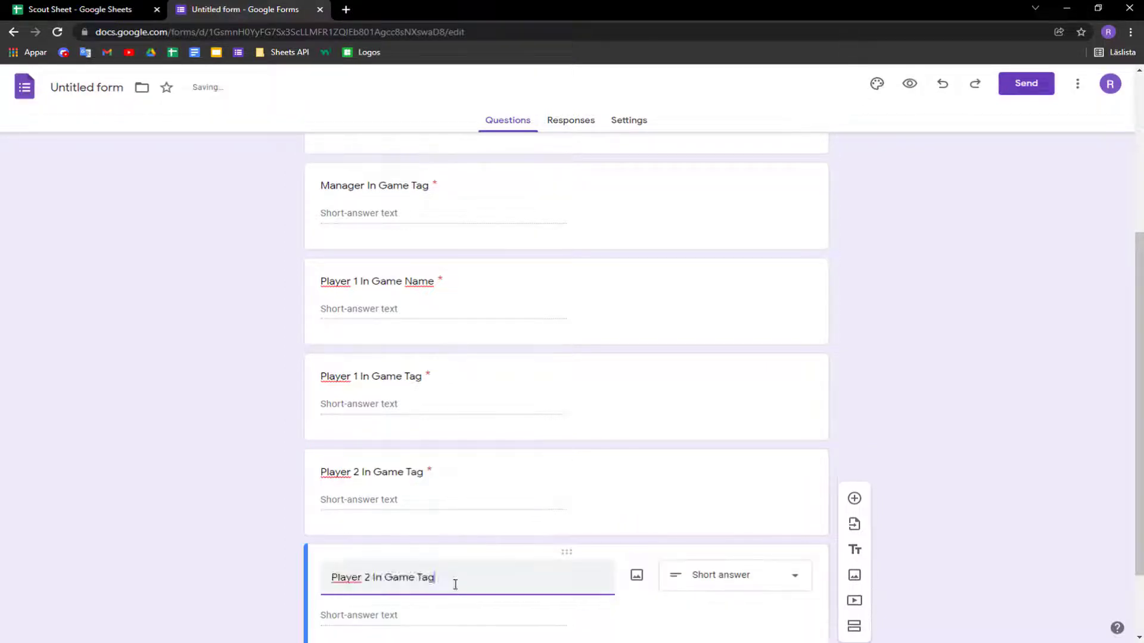
type("Jam")
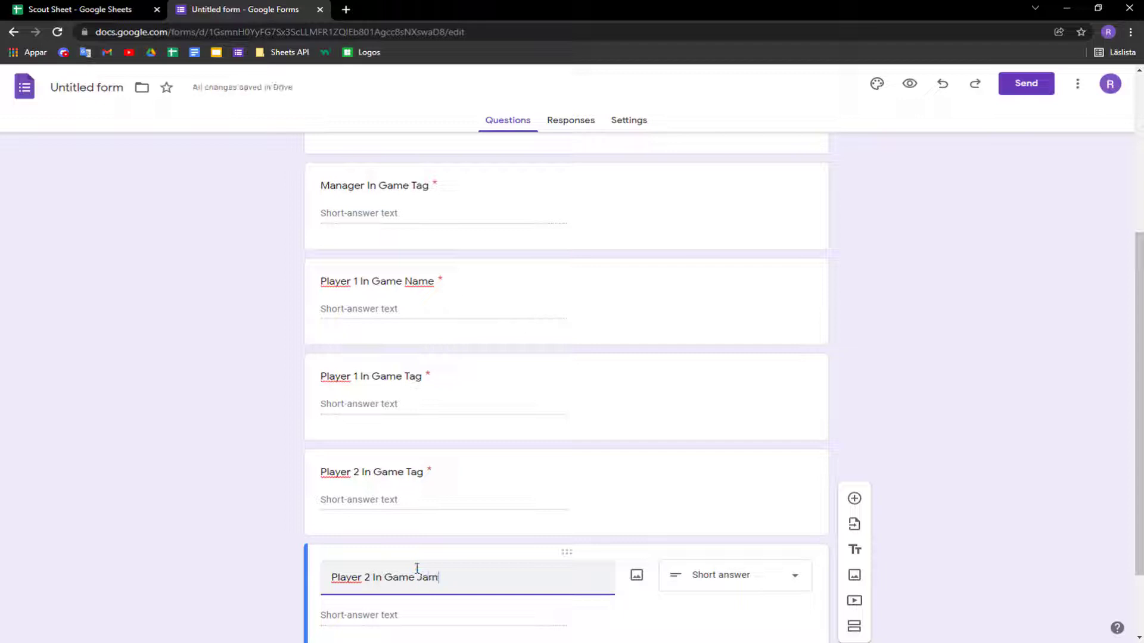
left_click_drag(437, 577, 416, 577)
type("Name")
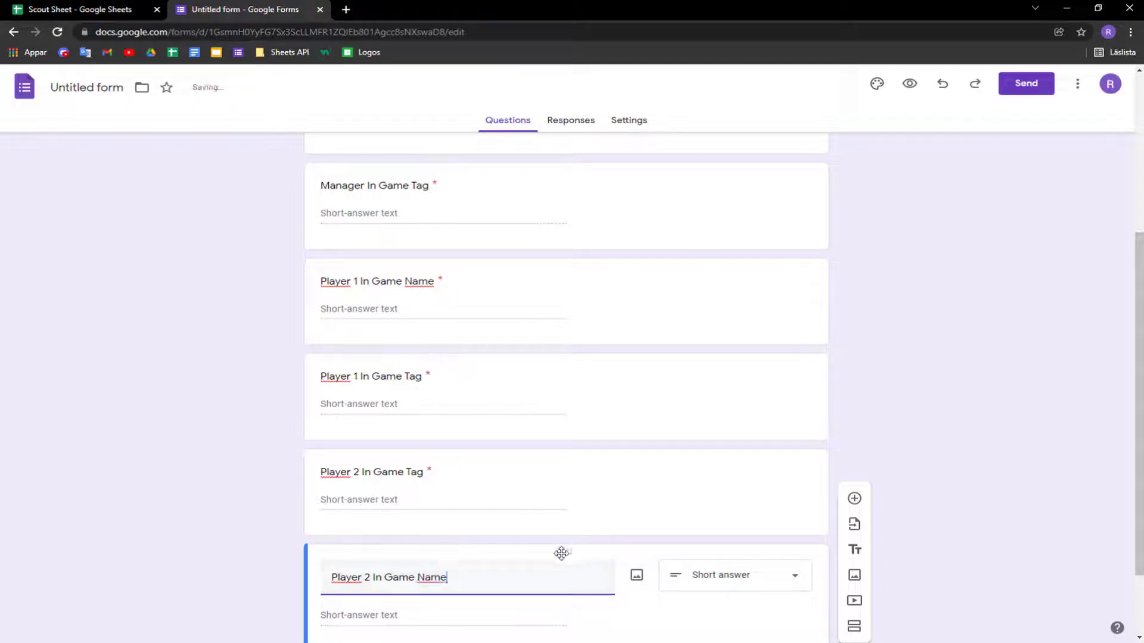
left_click_drag(567, 546, 563, 451)
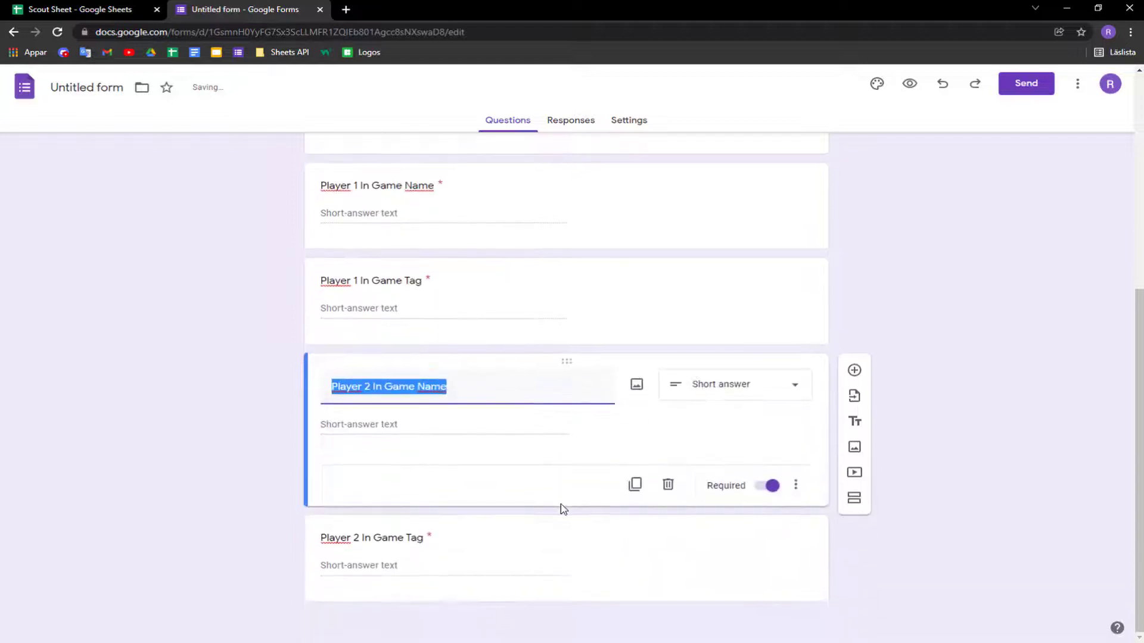
Step: Duplicate the Player 2 In Game Tag question and retitle the copy "Player 3 In Game Tag"
scroll(419, 236, "up", 4)
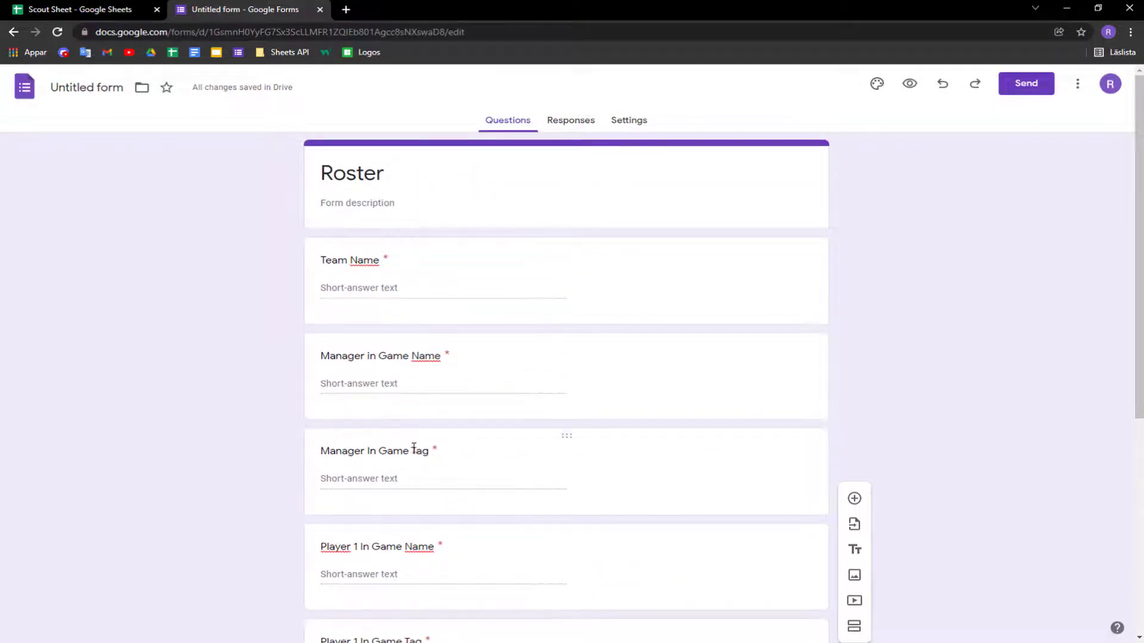
scroll(416, 447, "down", 2)
scroll(417, 463, "down", 4)
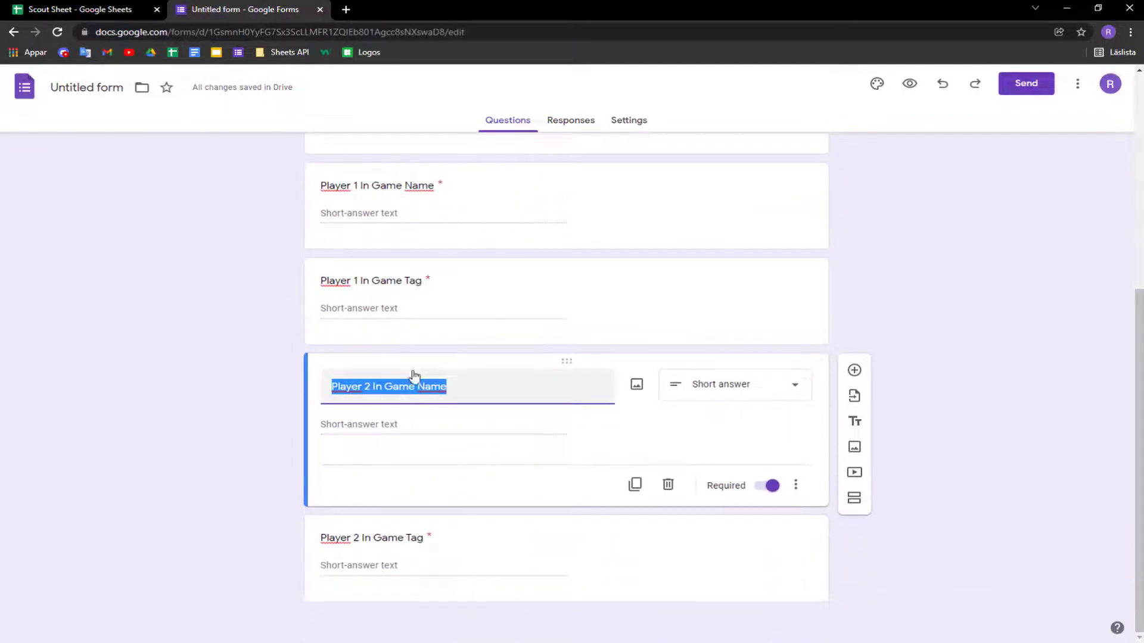
left_click(602, 522)
left_click(634, 579)
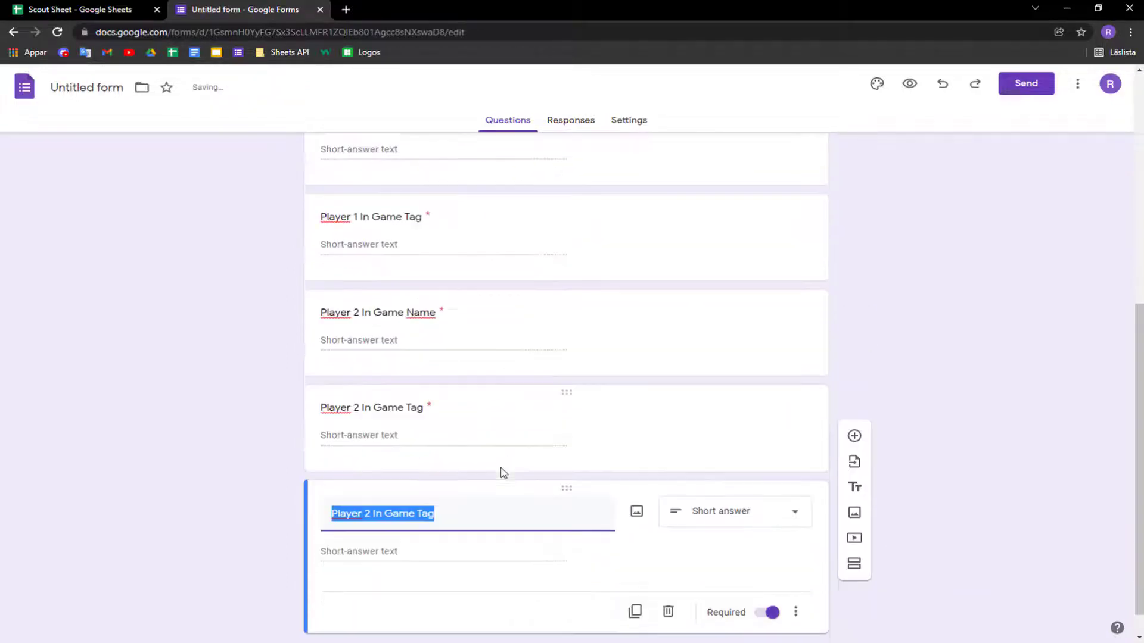
left_click(434, 483)
double_click(367, 481)
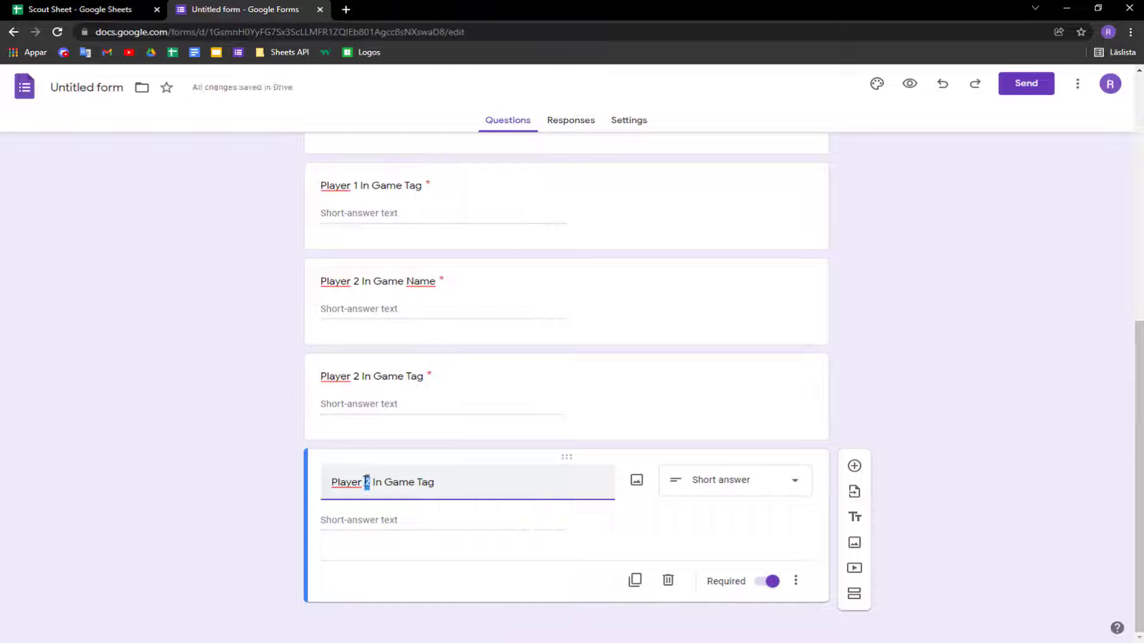
type("3")
Step: Duplicate the Player 2 In Game Name question and move the copy directly above Player 3 In Game Tag
left_click(462, 266)
left_click(633, 390)
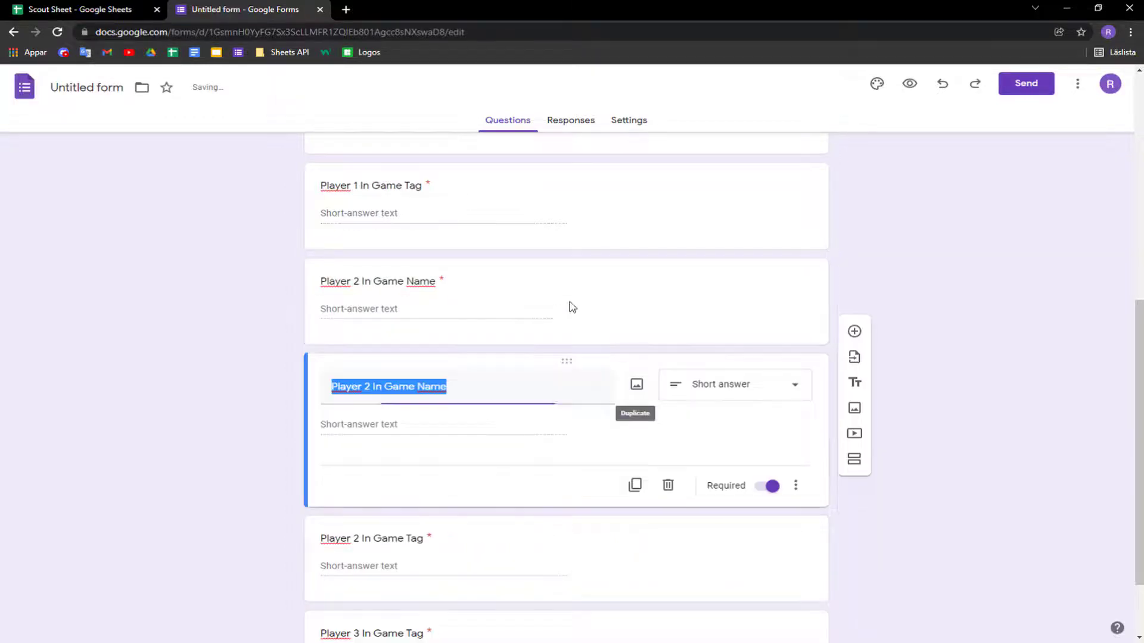
scroll(536, 393, "down", 2)
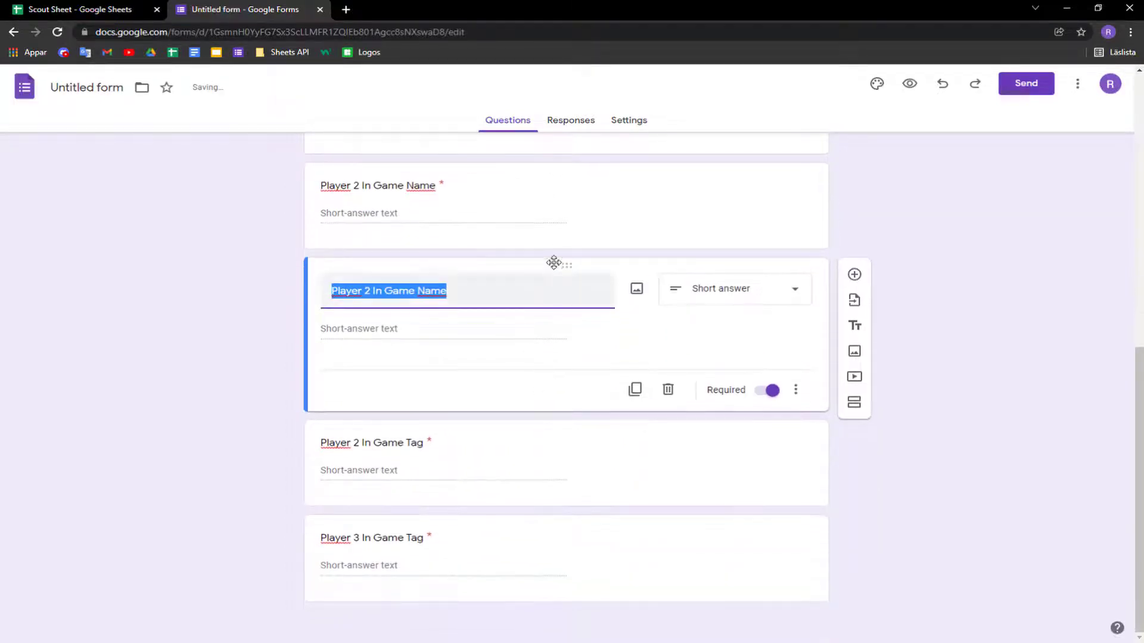
left_click_drag(559, 260, 524, 479)
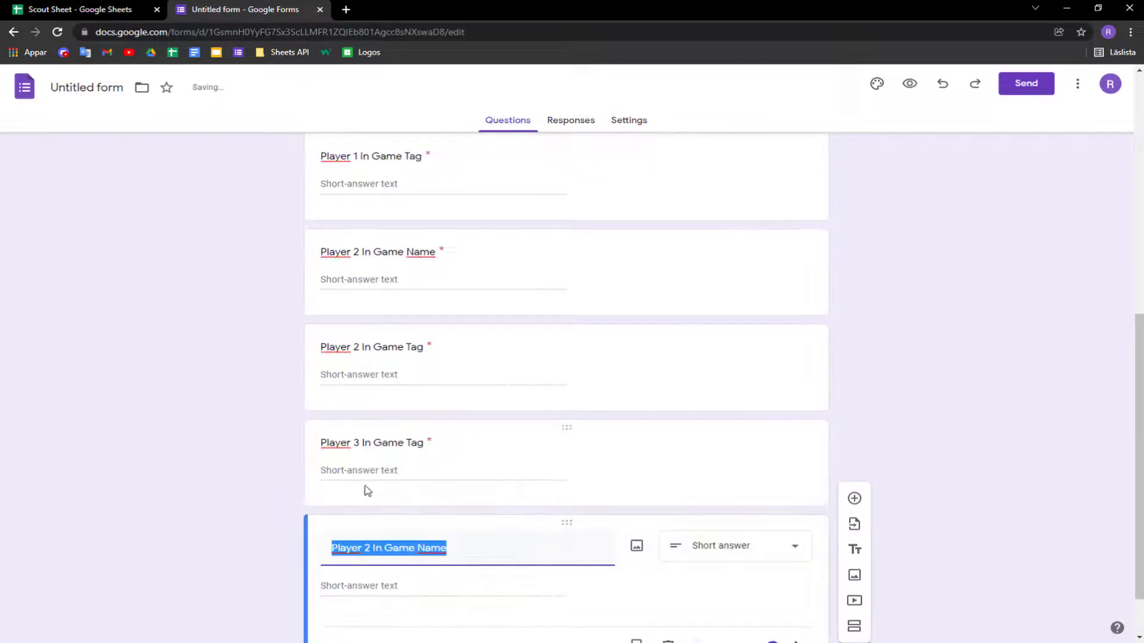
left_click_drag(568, 456, 527, 369)
Step: Retitle the duplicated name question above Player 3 In Game Tag "Player 3 In Game Name" and look over the form's questions
left_click(360, 424)
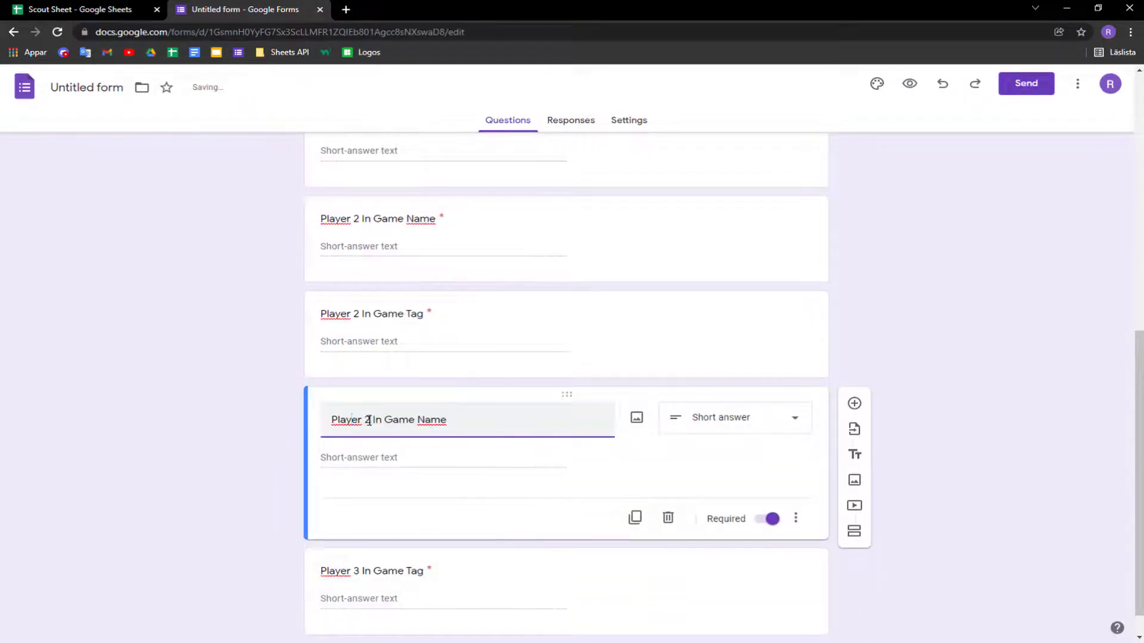
left_click(1006, 462)
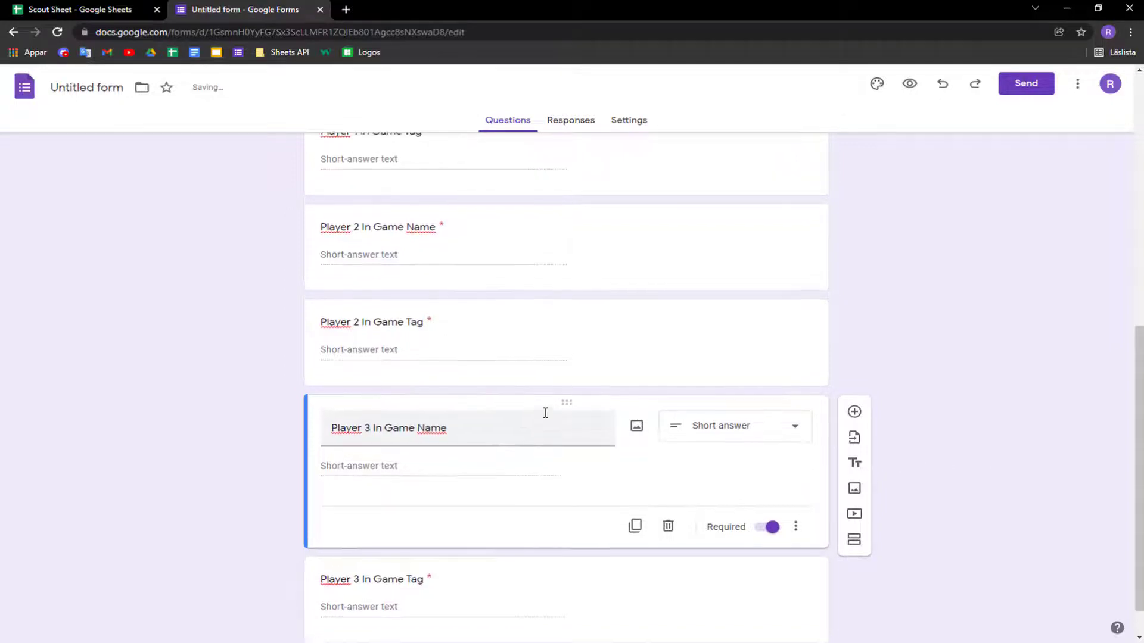
scroll(544, 411, "up", 9)
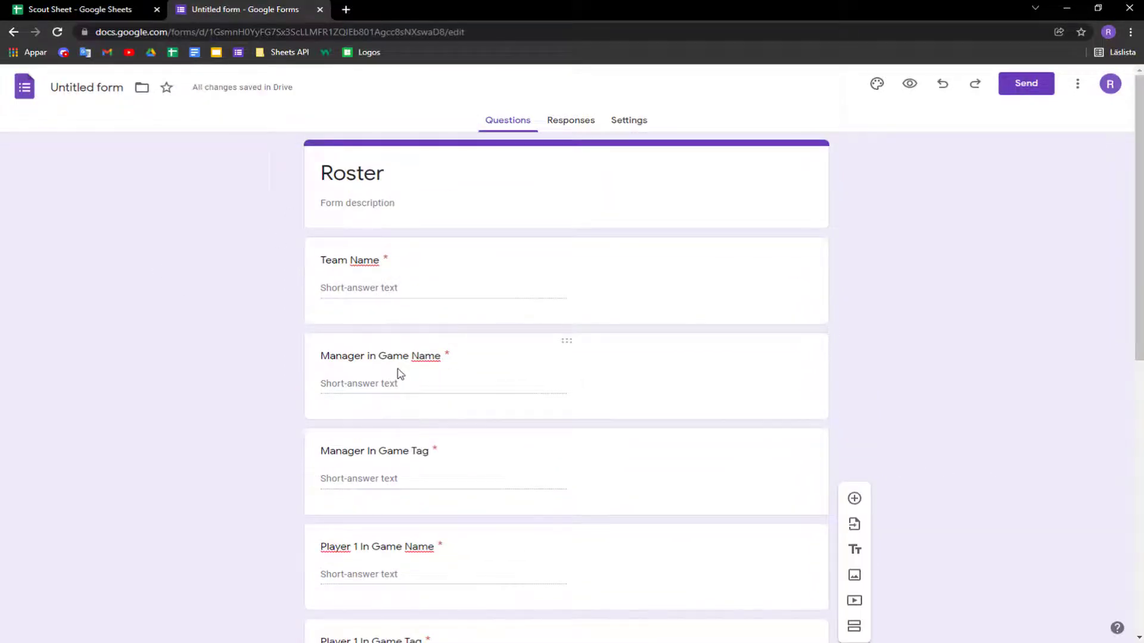
scroll(397, 374, "down", 7)
scroll(398, 374, "up", 7)
Step: Set the form's response destination to the existing spreadsheet Scout Sheet
left_click(568, 124)
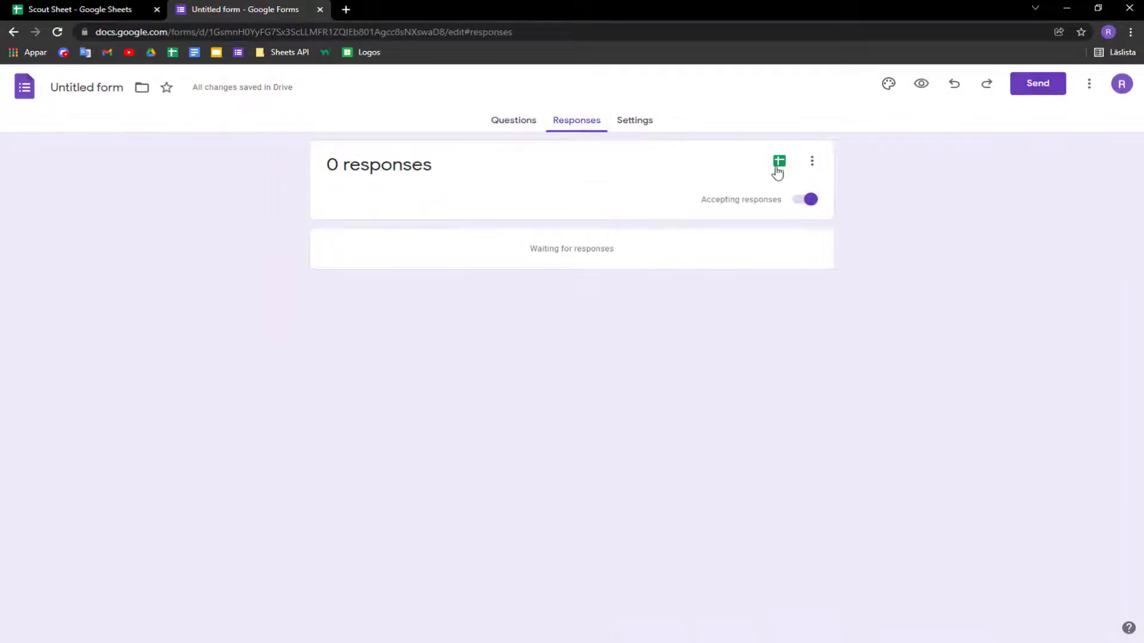
left_click(812, 163)
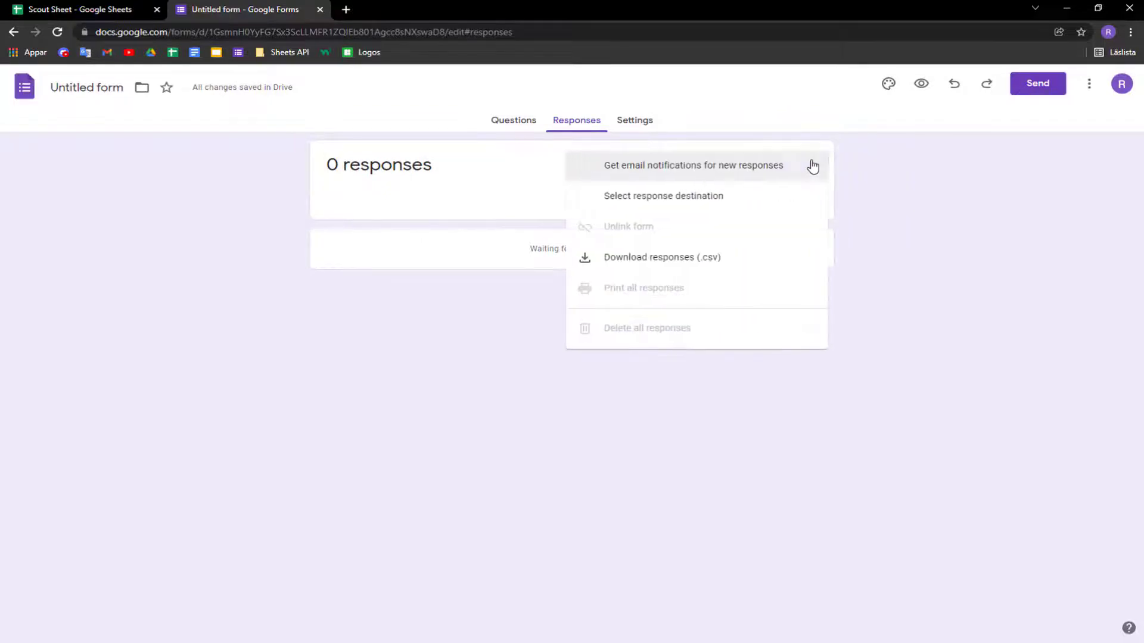
left_click(671, 197)
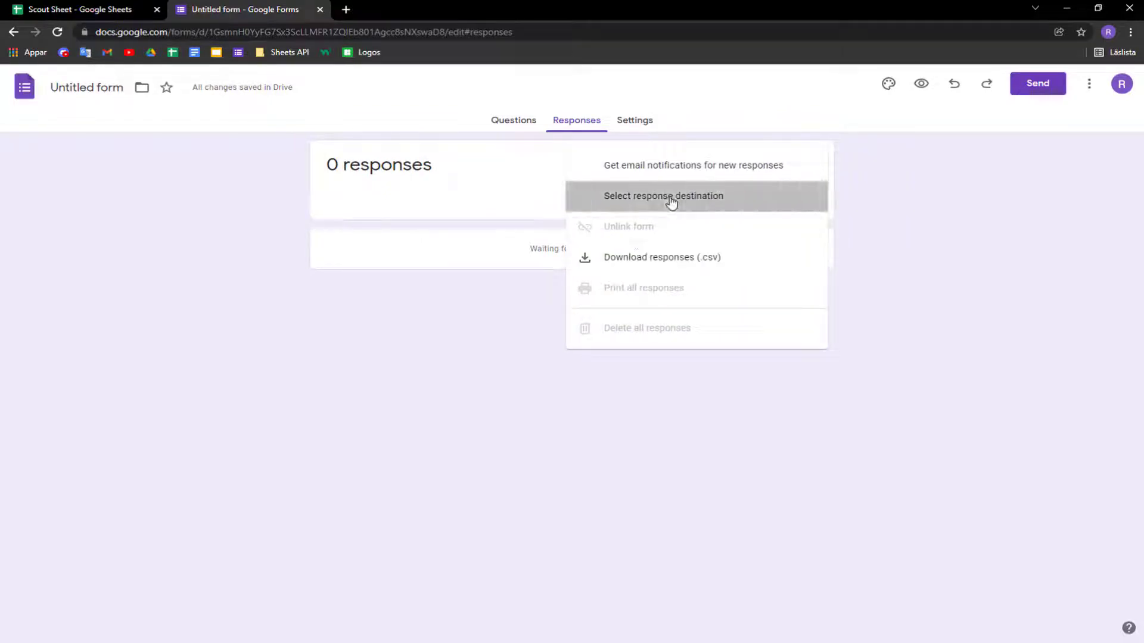
left_click(417, 200)
left_click(731, 242)
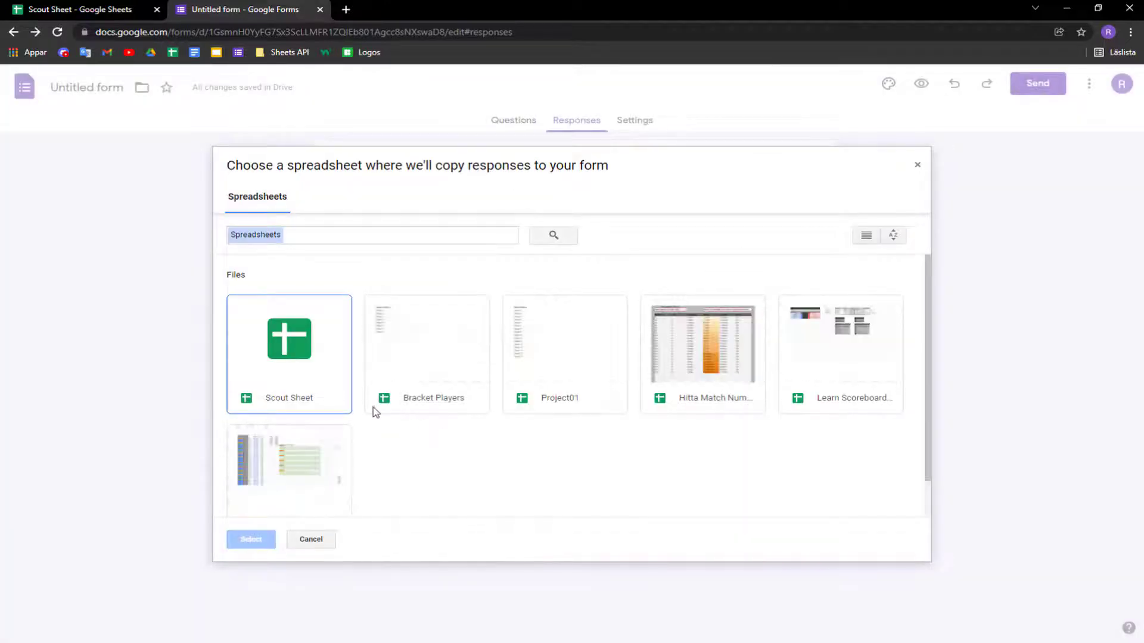
left_click(306, 362)
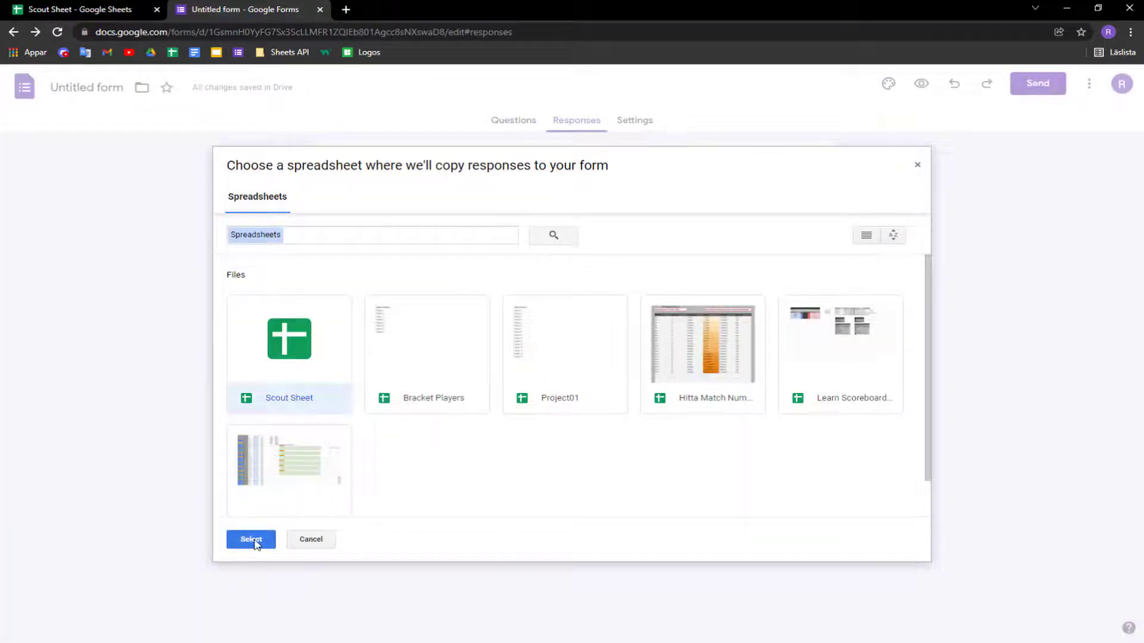
left_click(251, 540)
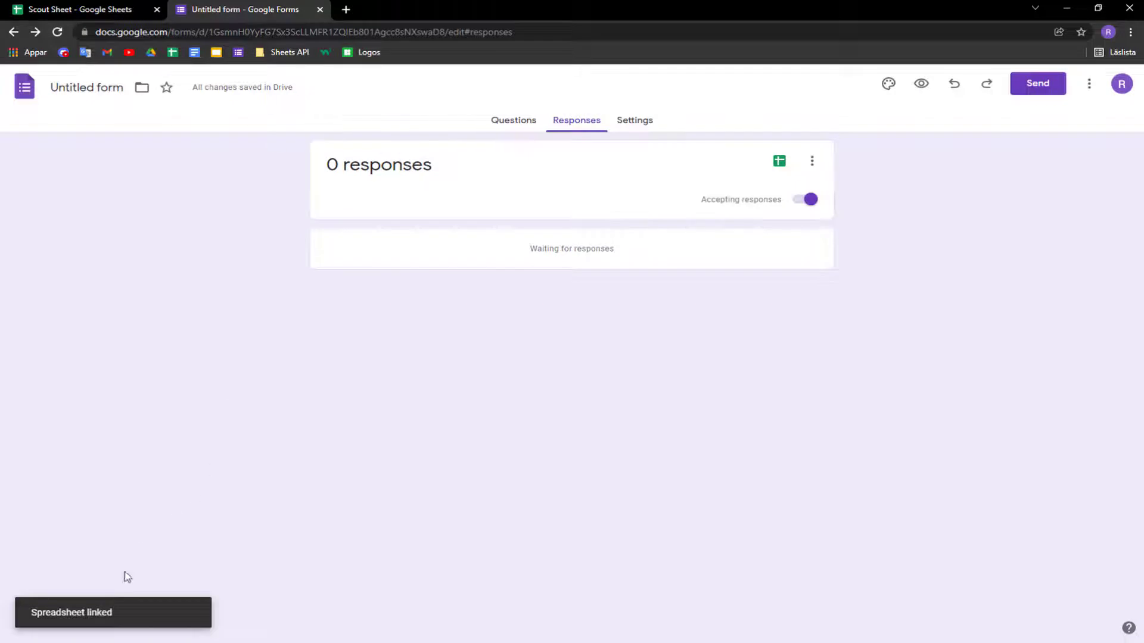
Step: Switch to the Scout Sheet spreadsheet in Google Sheets and rename the Form responses 1 sheet "Form"
left_click(113, 13)
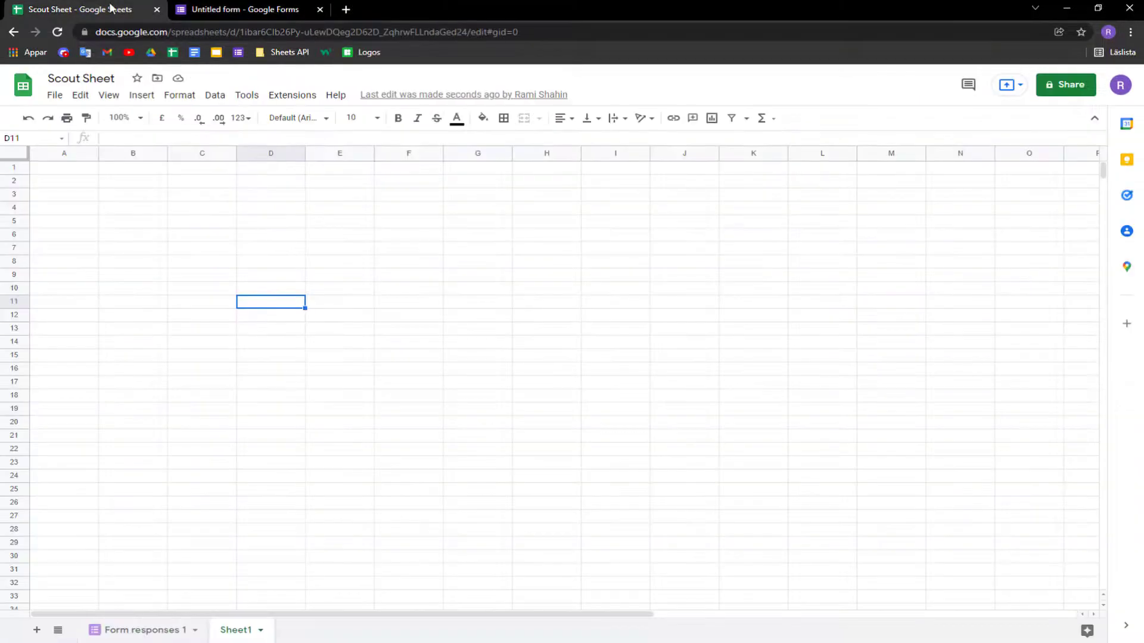
double_click(146, 631)
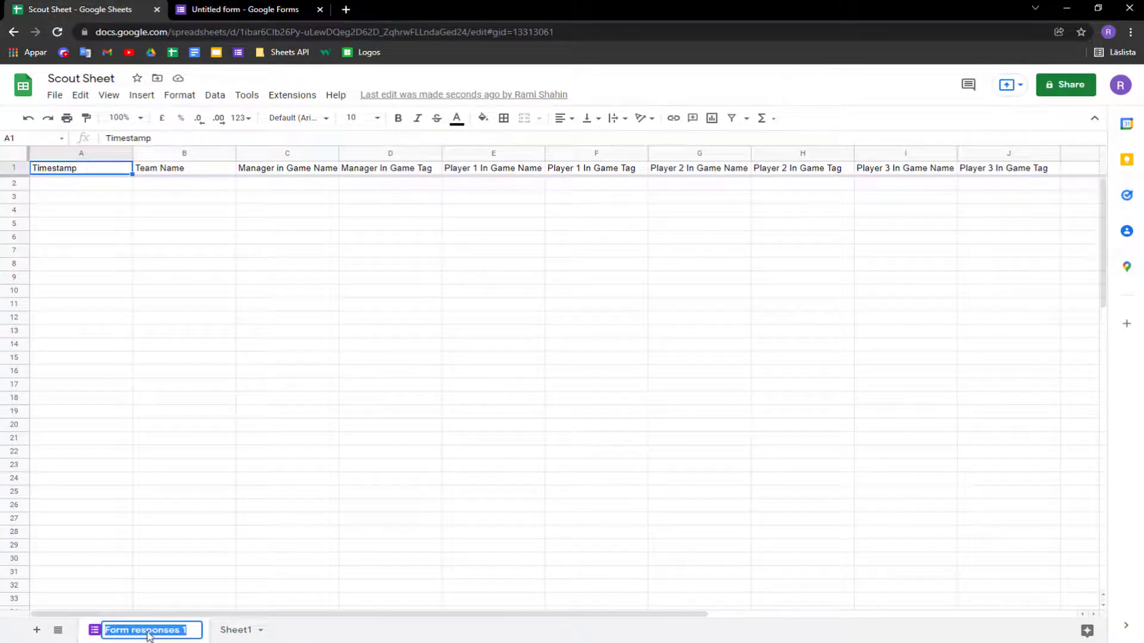
type("Form")
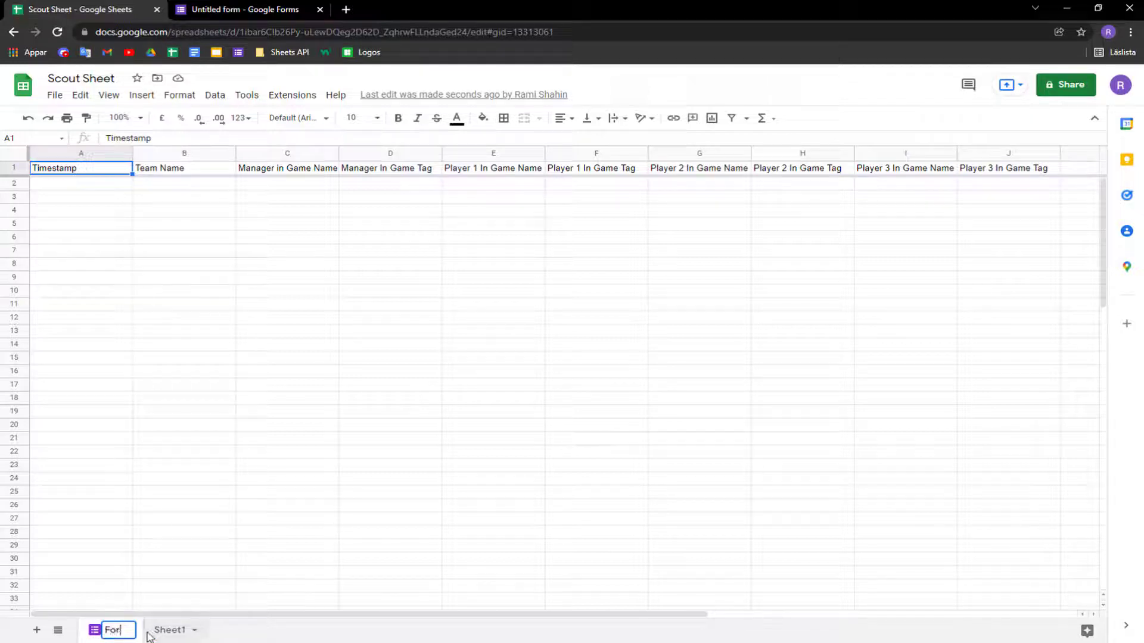
key("Return")
Step: Hide the Timestamp column (column A) on the Form sheet
left_click(66, 199)
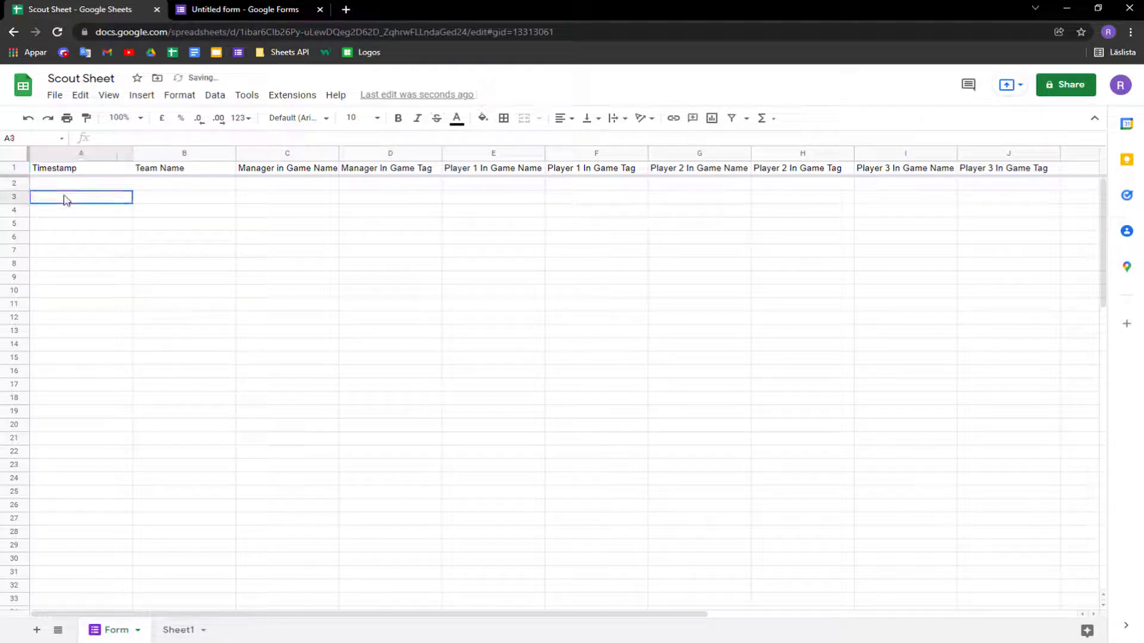
left_click(83, 154)
right_click(83, 155)
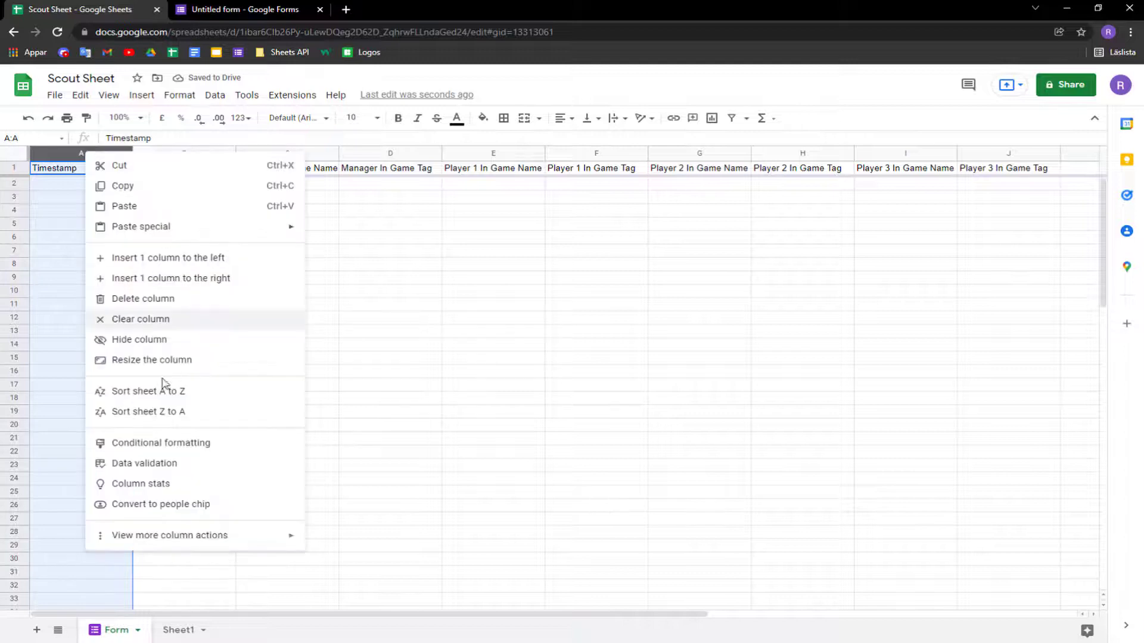
left_click(122, 340)
Step: Fill row 5 of the Form sheet with the numbers 1 to 9 from column B through column J
left_click(54, 186)
left_click(69, 222)
type("1")
left_click(166, 230)
type("2")
left_click(113, 232)
left_click_drag(113, 232, 863, 262)
left_click(863, 292)
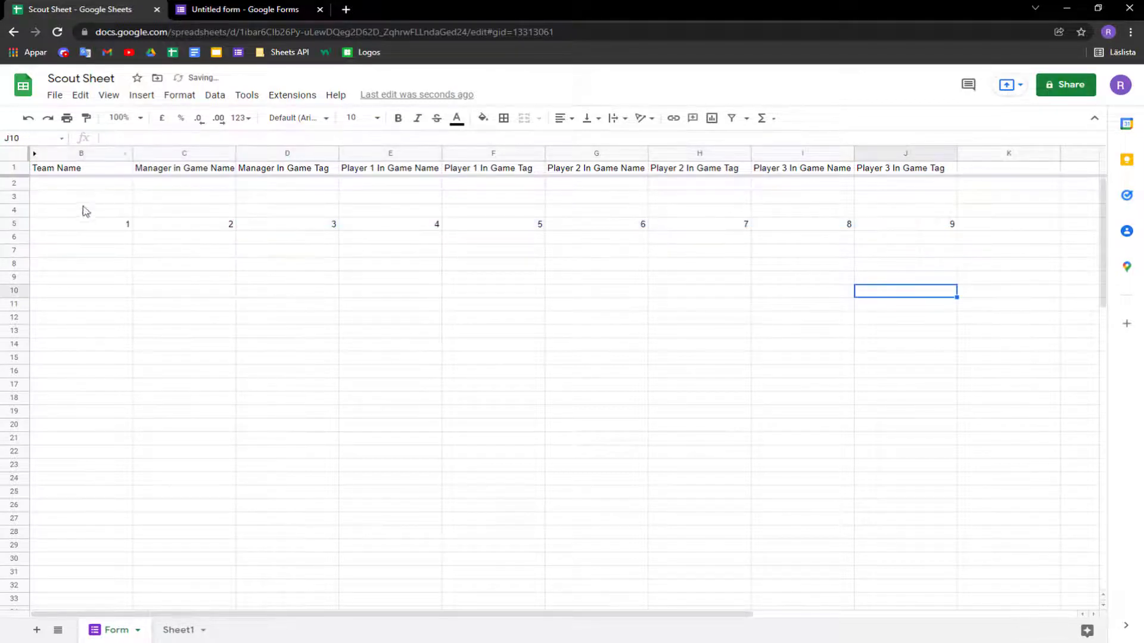
left_click_drag(123, 230, 953, 224)
left_click(506, 403)
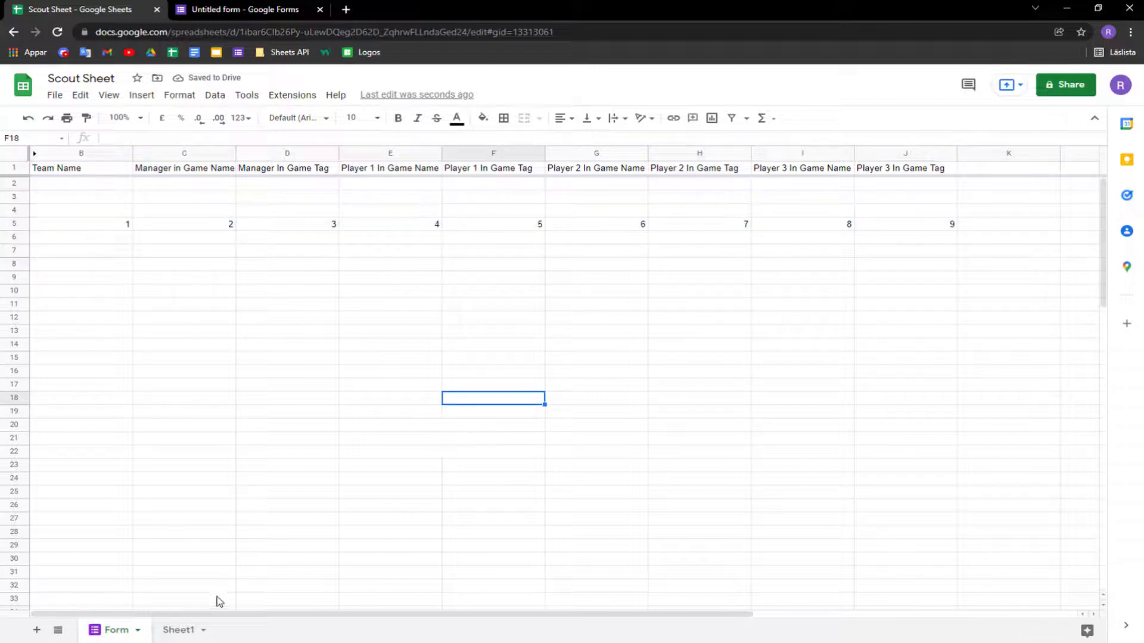
Step: Rename Sheet1 as "Scout Sheet"
double_click(184, 631)
type("Scout Sheet")
key("Return")
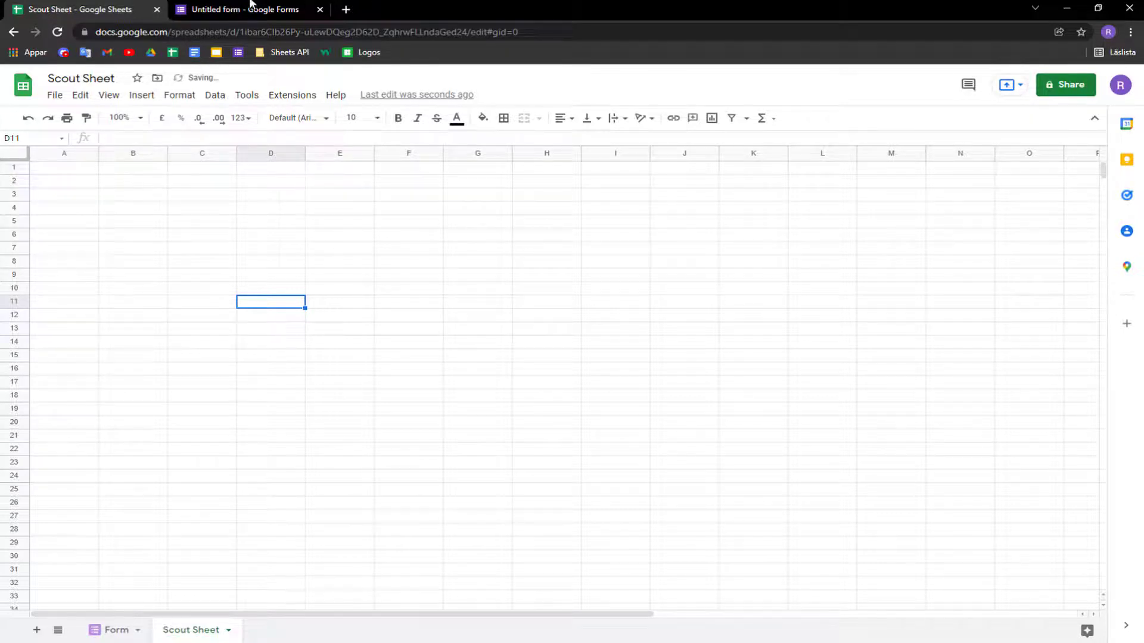
Step: Switch back to the form in Google Forms and set its file name to "Roster Form"
left_click(284, 4)
left_click(76, 89)
type("Roster")
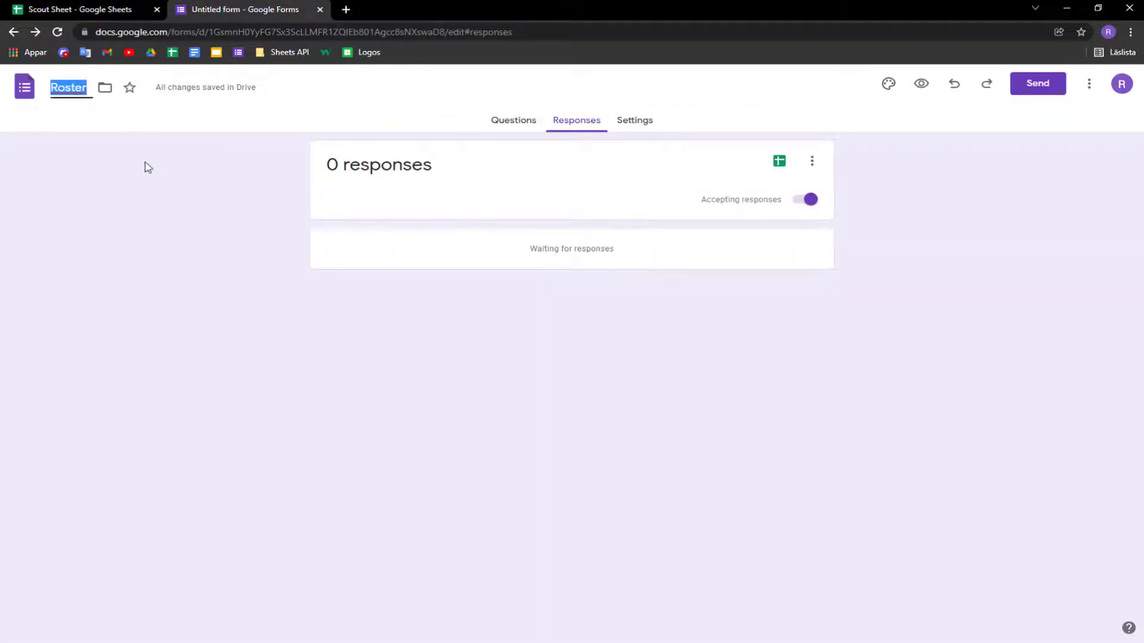
type("Scout")
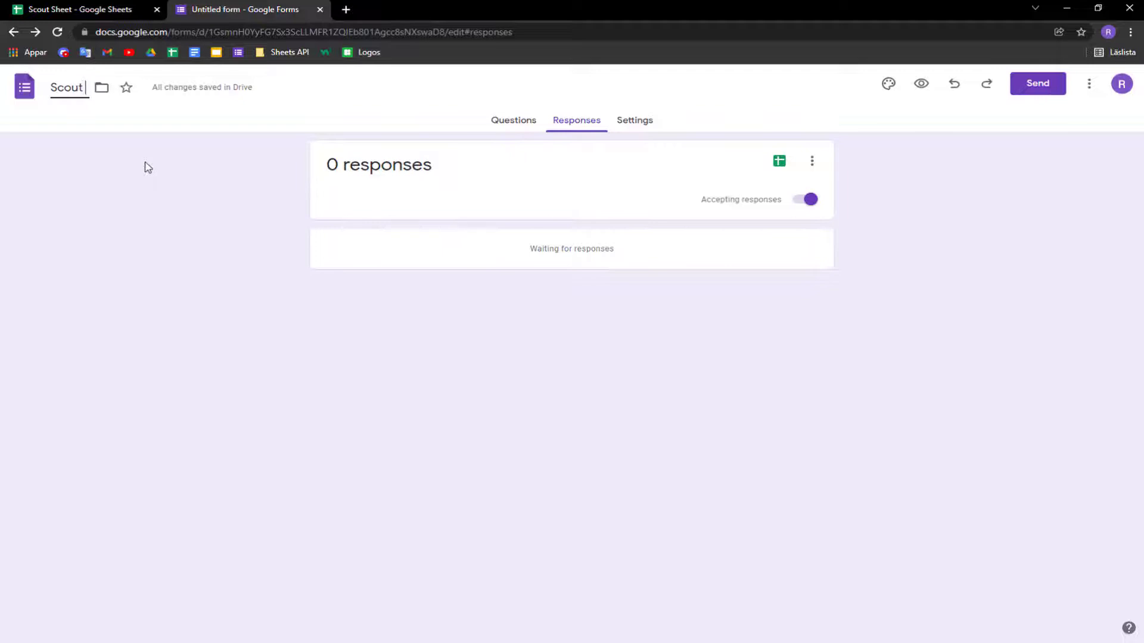
key("ctrl+a")
type("U")
key("BackSpace")
type("Roster Form")
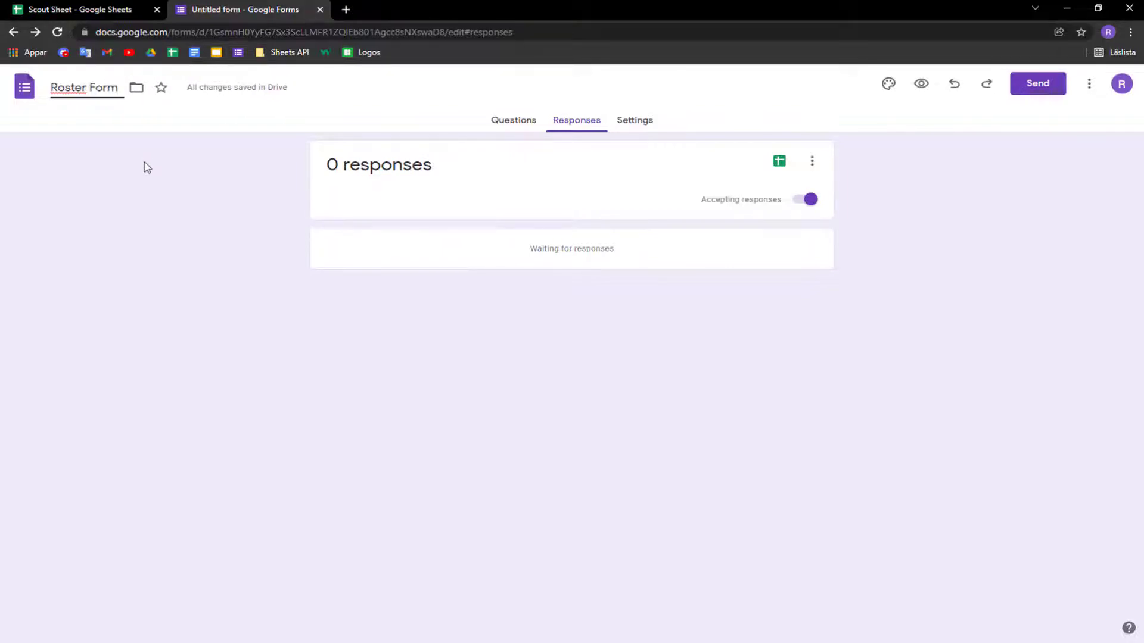
Step: Change the form's title to "Roster Submission" in the questions editor
left_click(495, 120)
left_click(401, 177)
type("Form")
key("BackSpace")
key("BackSpace")
key("BackSpace")
key("BackSpace")
type("Subk")
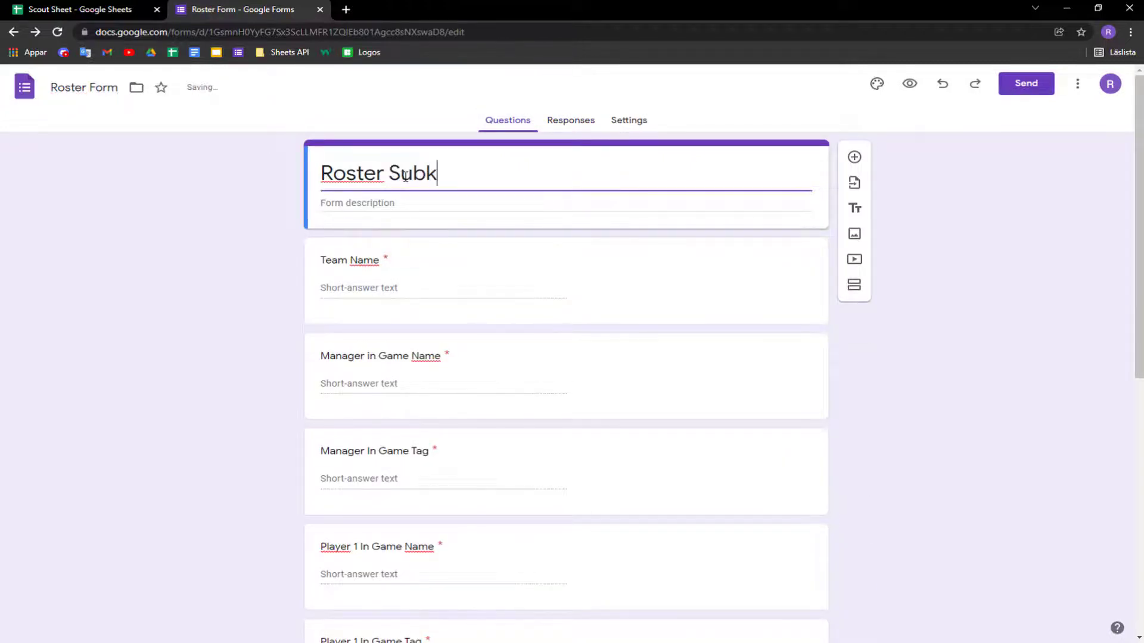
type("i")
key("BackSpace")
key("BackSpace")
type("n")
key("BackSpace")
type("mission")
left_click(1033, 264)
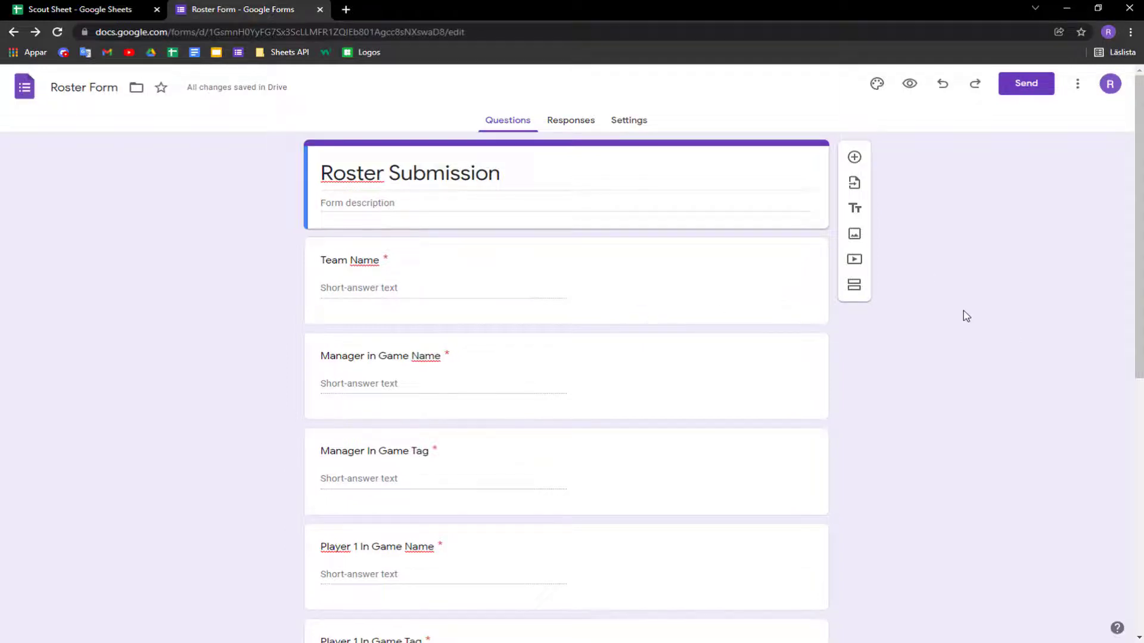
Step: Open a preview of the roster form and dismiss the auto-save notice
left_click(65, 6)
left_click(268, 7)
left_click(96, 5)
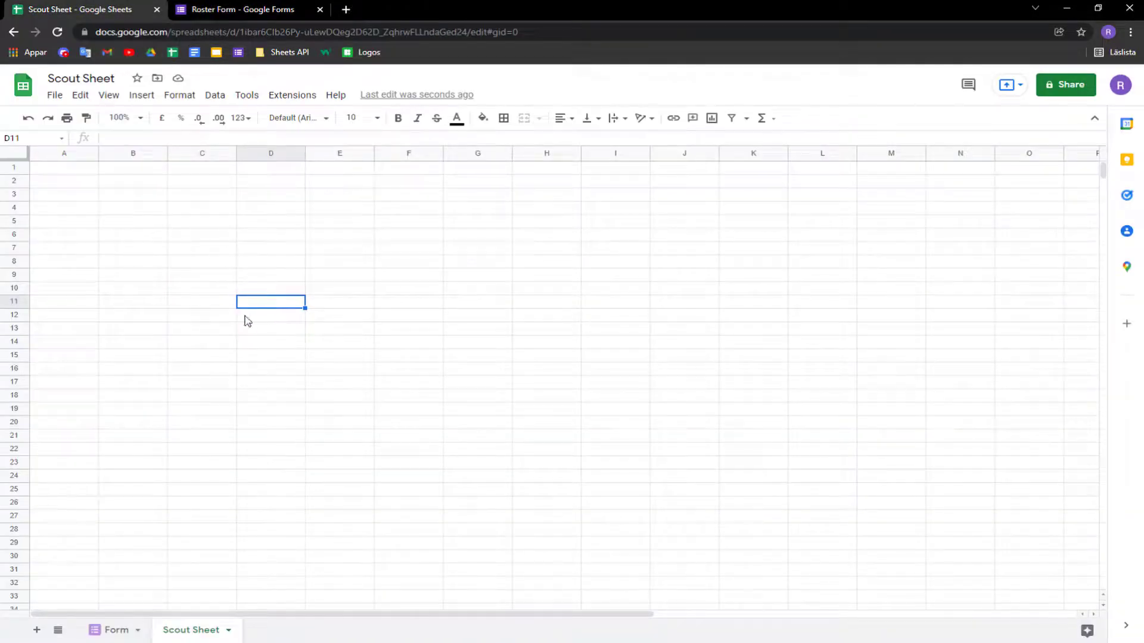
left_click(260, 8)
left_click(909, 84)
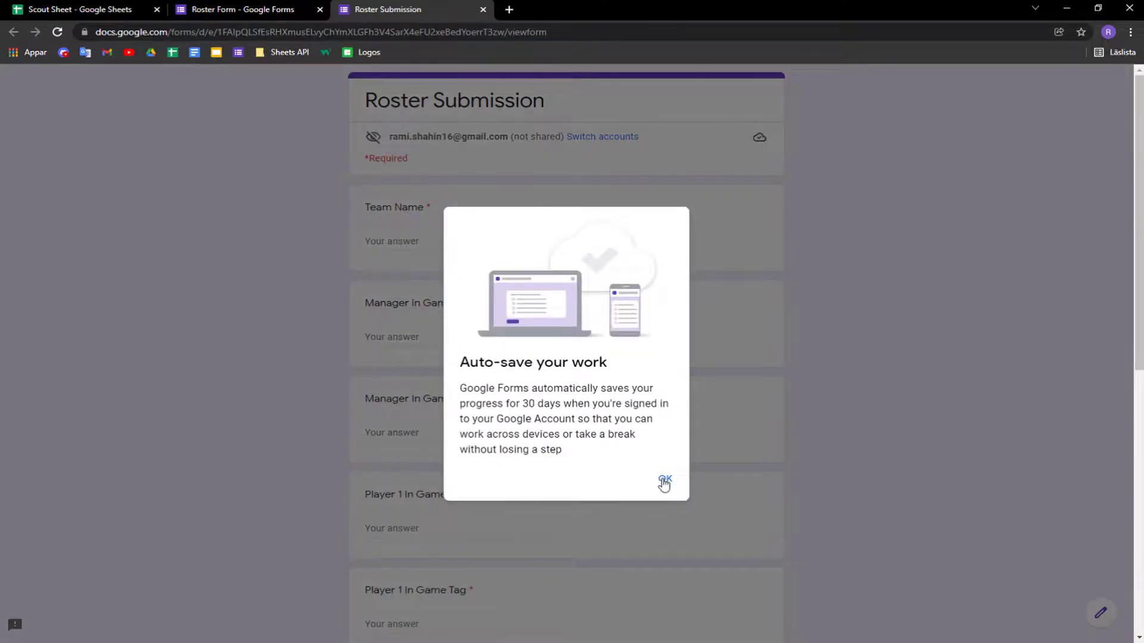
left_click(658, 468)
Step: Answer Team Name with "Team ABC", Manager in Game Name with "Mindkiller" and Manager In Game Tag with "#111"
left_click(396, 242)
type("Team AB")
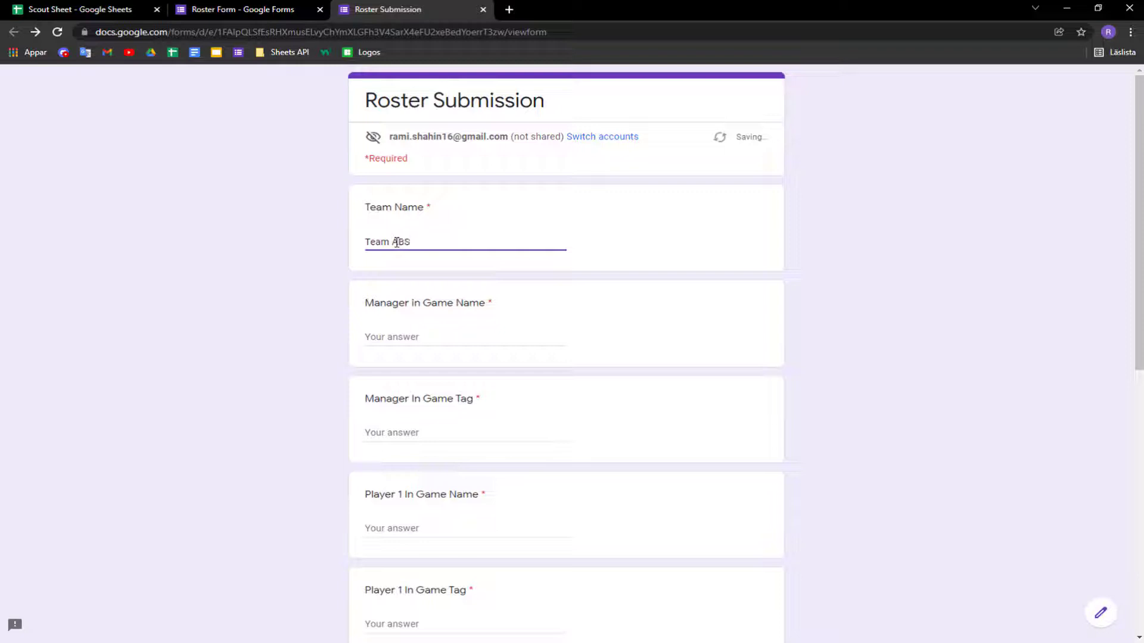
type("C")
left_click(401, 336)
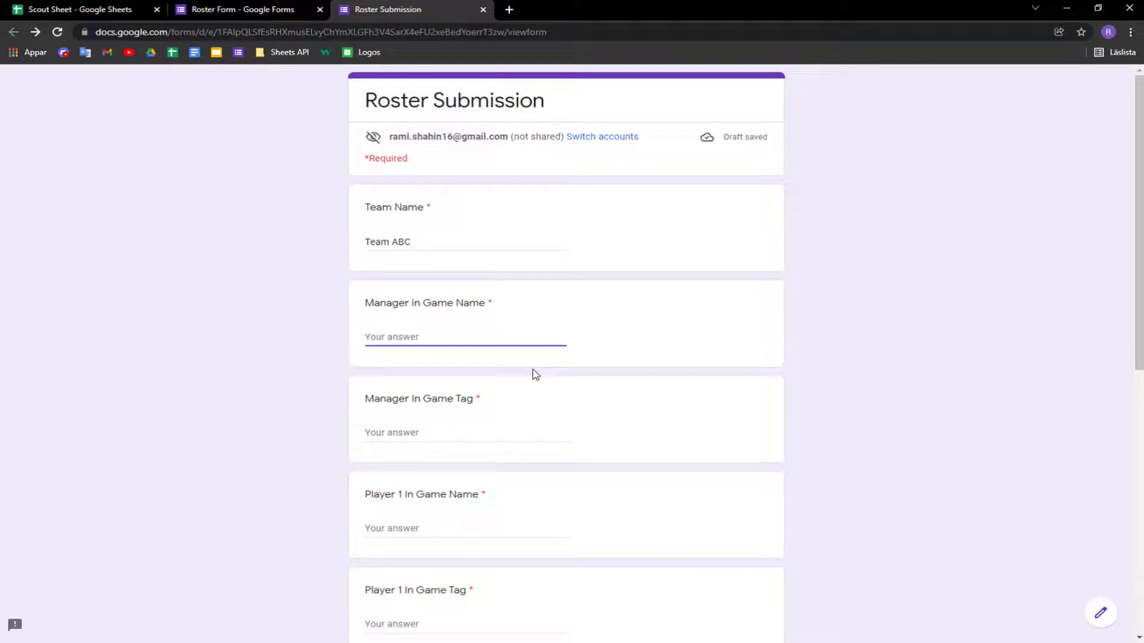
type("Mindkil")
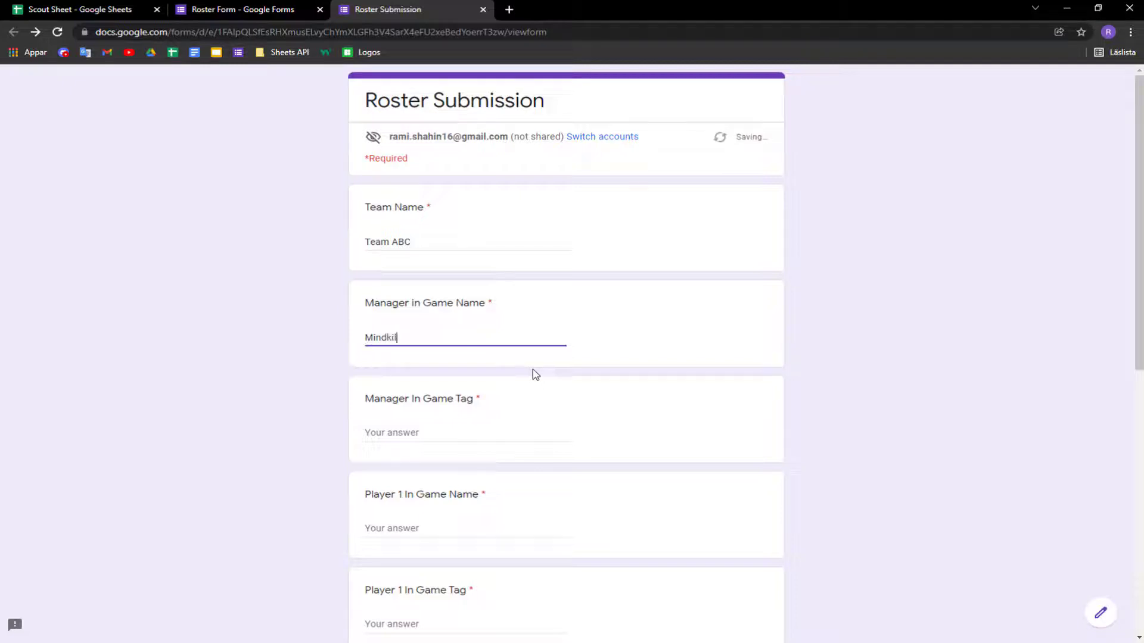
type("ler")
left_click(442, 424)
type("#111")
Step: Answer Player 1 In Game Name with "Dragon killer" and Player 1 In Game Tag with "#222"
key("ctrl+a")
double_click(428, 339)
scroll(403, 485, "down", 2)
left_click(403, 398)
type("Drag")
double_click(387, 302)
key("ctrl+a")
key("ctrl+c")
left_click(396, 498)
key("ctrl+v")
double_click(371, 499)
type("222")
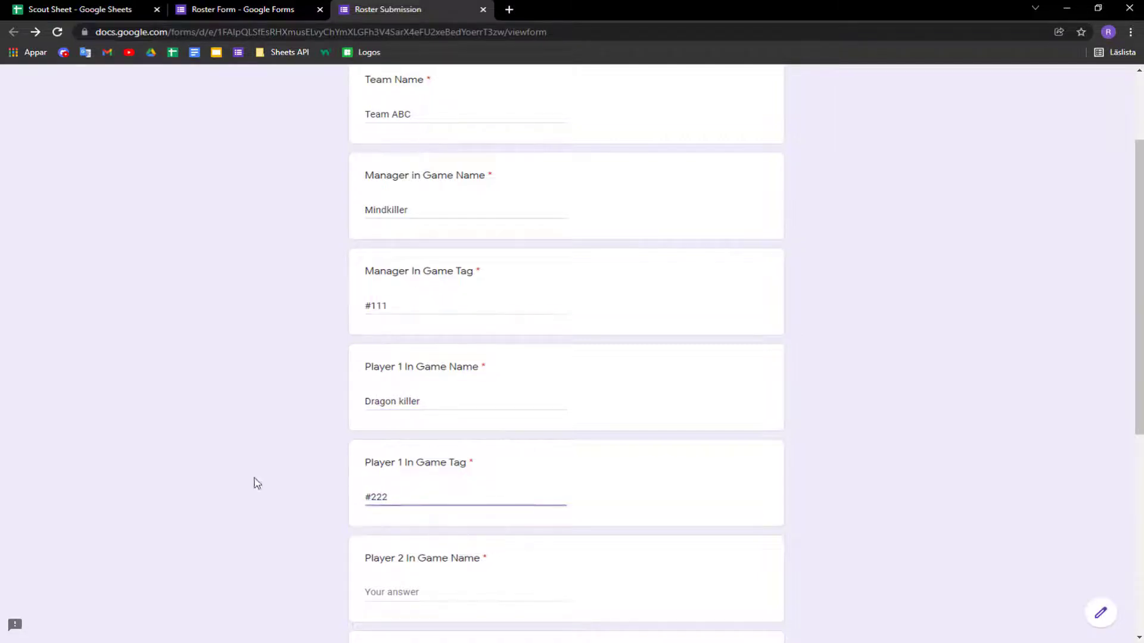
Step: Answer Player 2 In Game Name with "Some name" and Player 2 In Game Tag with "Some other name"
scroll(255, 480, "down", 4)
left_click(396, 343)
type("Some name")
left_click(421, 434)
type("Some other name")
Step: Copy "Some other name" to Player 3 In Game Name, and set the Player 2 tag to "#333" and the Player 3 tag to "#444"
scroll(487, 526, "down", 1)
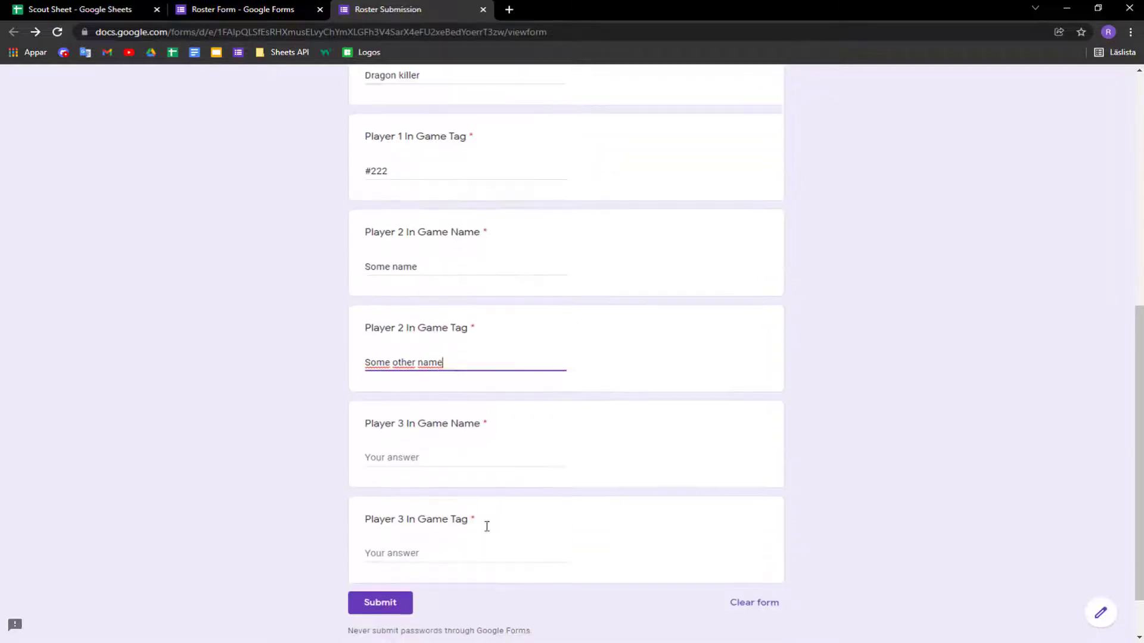
scroll(487, 527, "down", 1)
left_click(404, 401)
left_click_drag(452, 305, 364, 306)
key("ctrl+c")
key("Tab")
key("ctrl+v")
triple_click(393, 306)
type("#333")
left_click(425, 493)
type("#444")
Step: Review the filled-in answers and submit the roster form
scroll(278, 465, "up", 8)
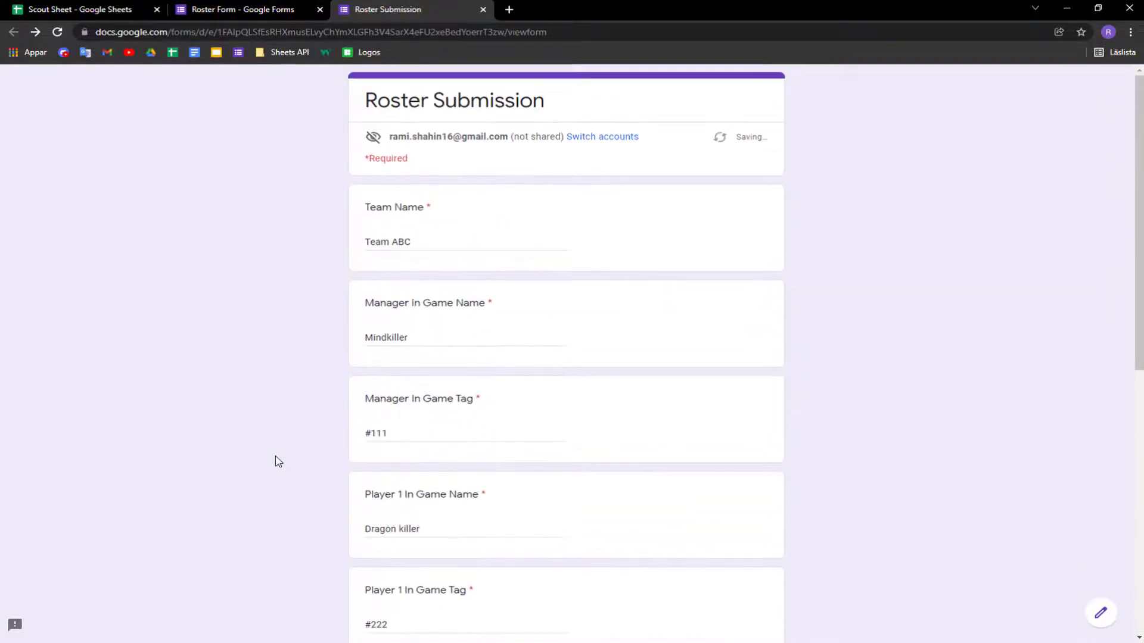
scroll(279, 461, "down", 10)
left_click(390, 543)
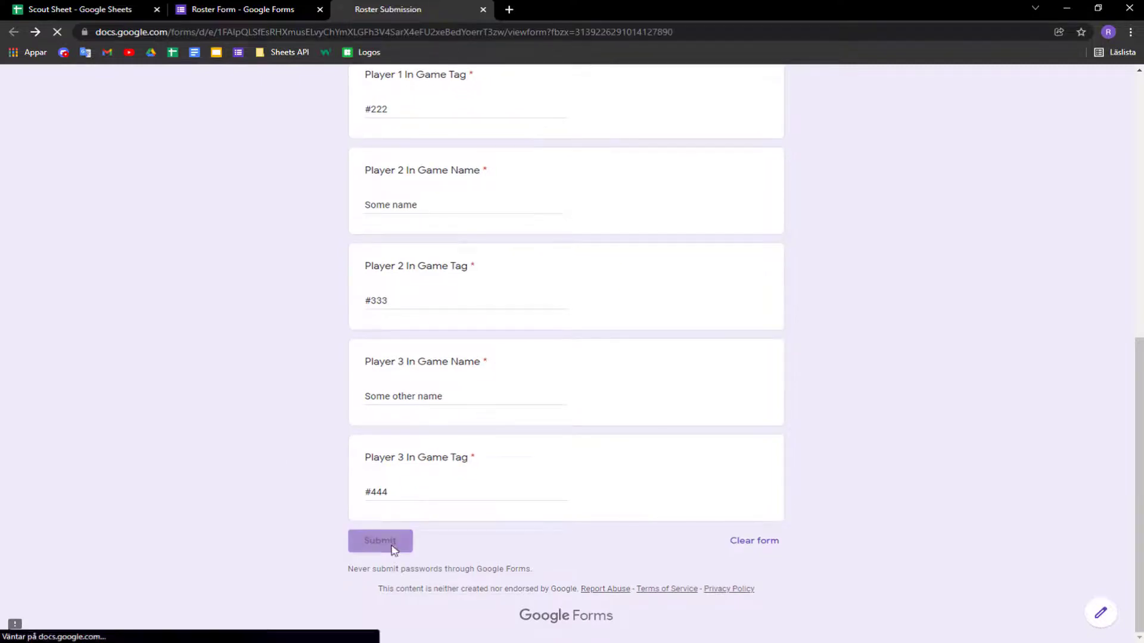
Step: Switch to the Form sheet of the Scout Sheet spreadsheet and check the submitted response in row 2
left_click(250, 7)
left_click(401, 7)
left_click(242, 9)
left_click(83, 9)
left_click(110, 629)
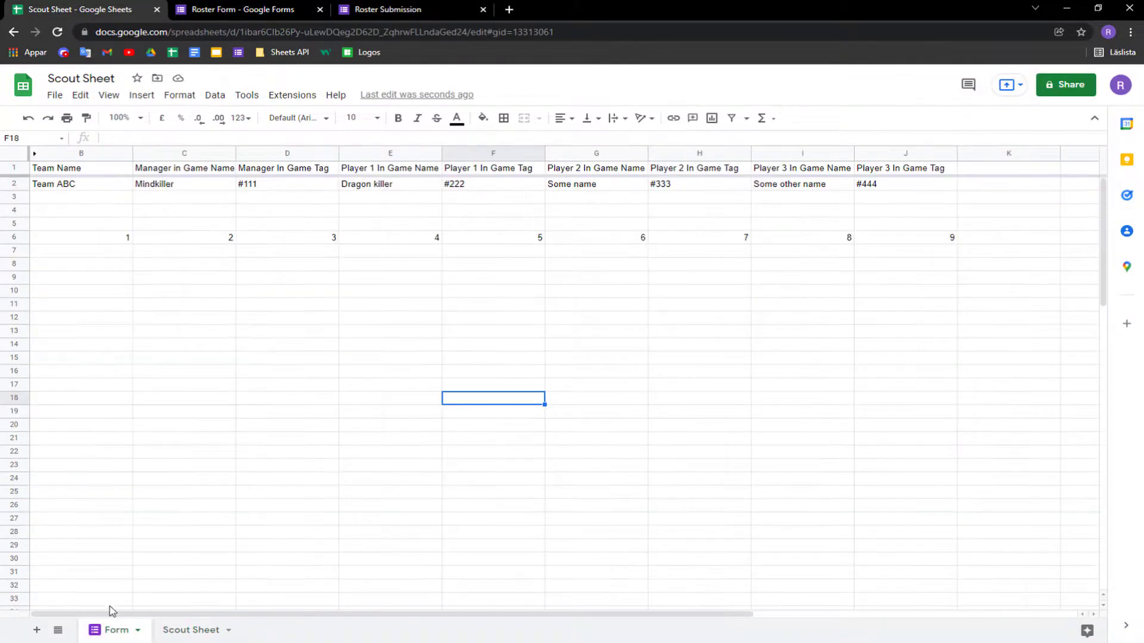
left_click_drag(77, 185, 641, 186)
left_click_drag(555, 620, 265, 614)
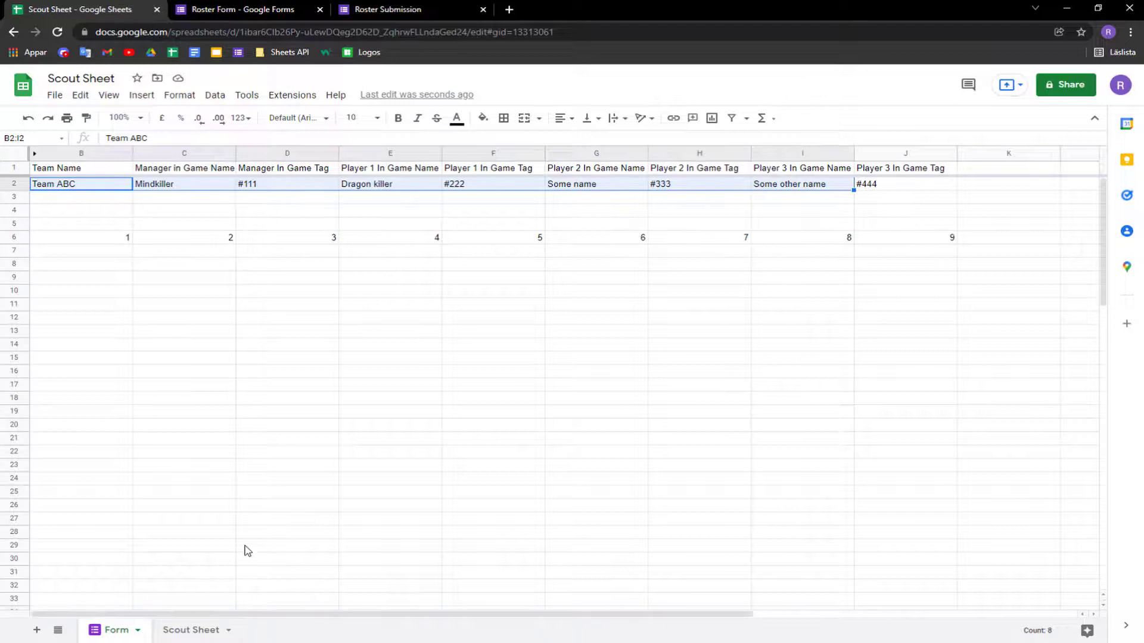
Step: Duplicate the response in B2:J2 into row 3 of the Form sheet
left_click_drag(81, 185, 906, 184)
key("ctrl+c")
left_click(116, 199)
key("ctrl+v")
Step: Append "31313" to B3, "3424" to C3, "2343" to D3 and "646" to E3
double_click(76, 197)
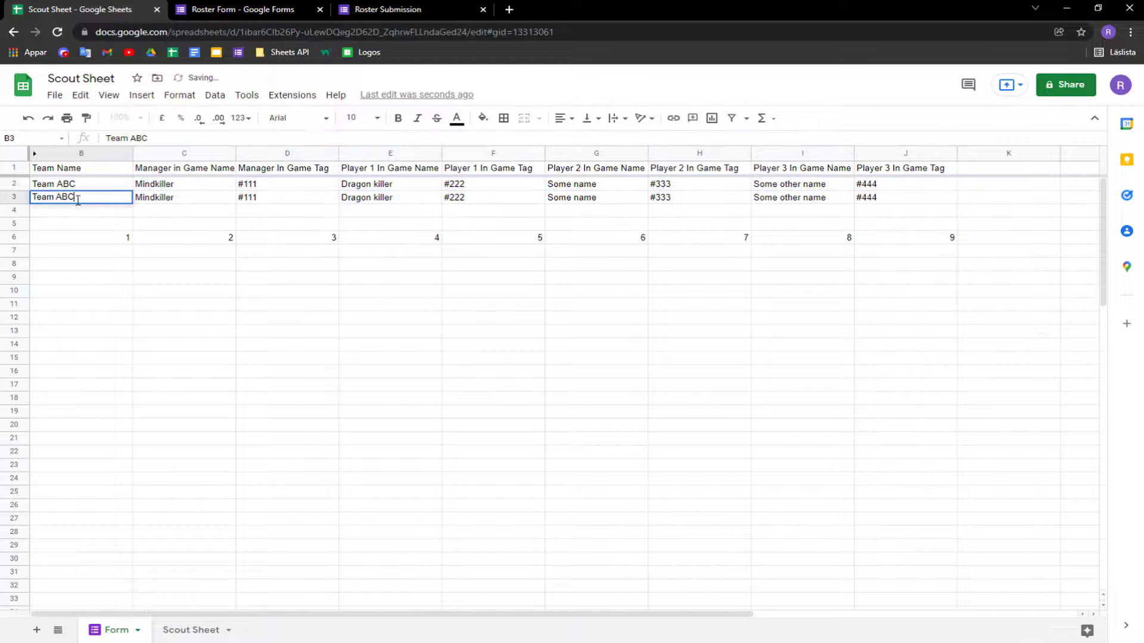
type("31313")
left_click(102, 251)
double_click(214, 199)
type("3424")
left_click(280, 202)
double_click(292, 204)
type("2343")
double_click(406, 198)
type("646")
left_click(487, 198)
type("u")
left_click(470, 225)
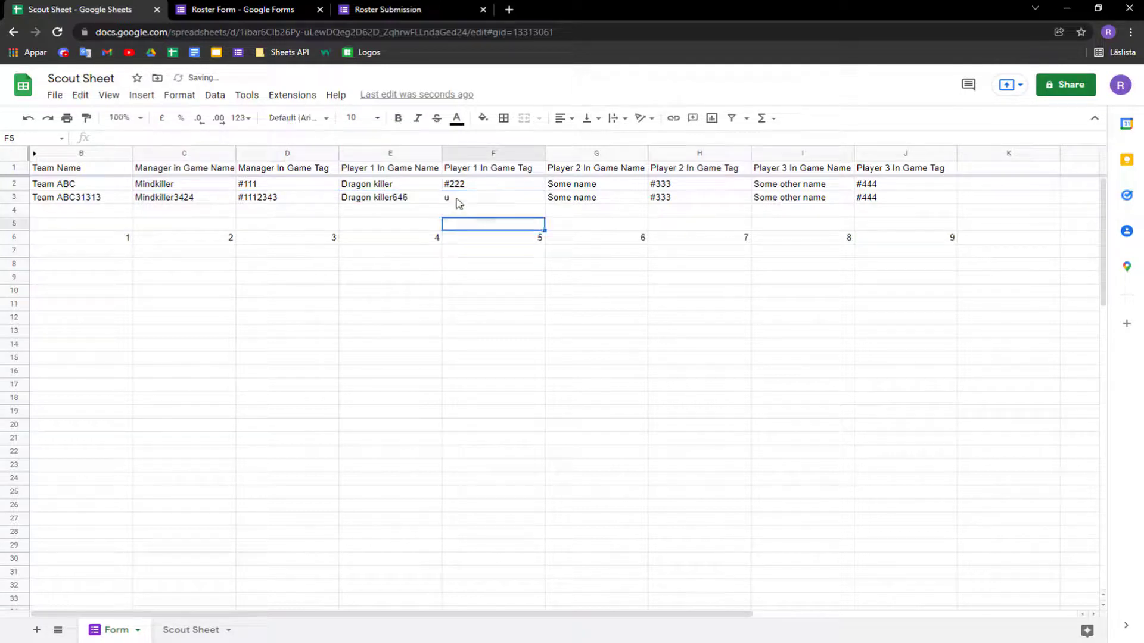
key("ctrl+z")
Step: Append "yry" to F3, "yrh" to G3, "yrth" to H3, "grg" to I3 and "gfgb" to J3
double_click(469, 202)
type("yry")
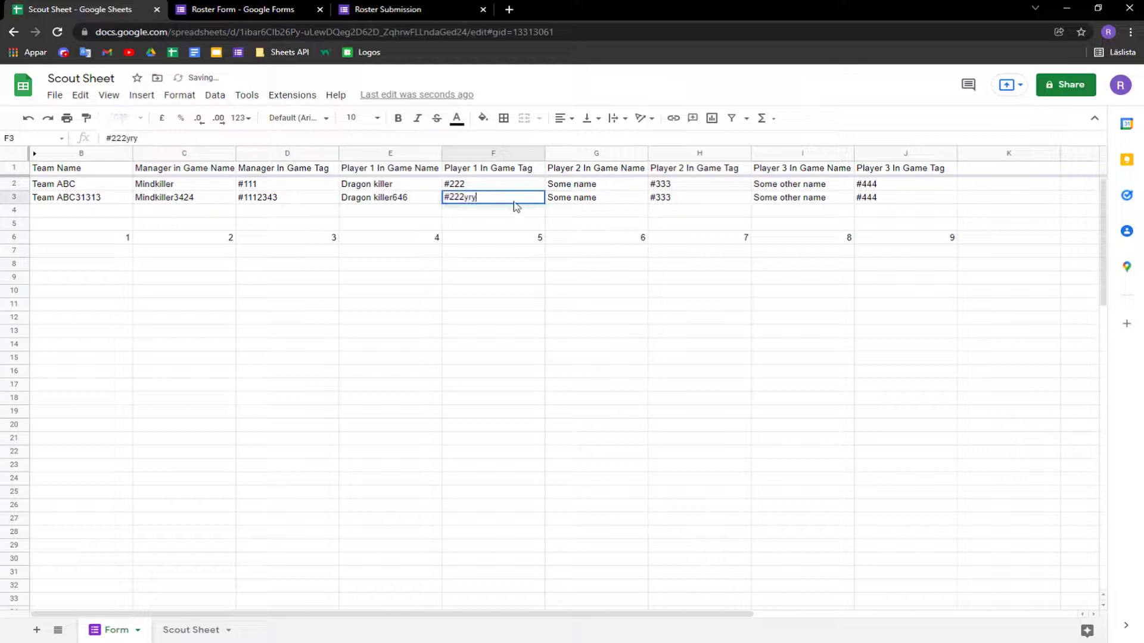
double_click(621, 198)
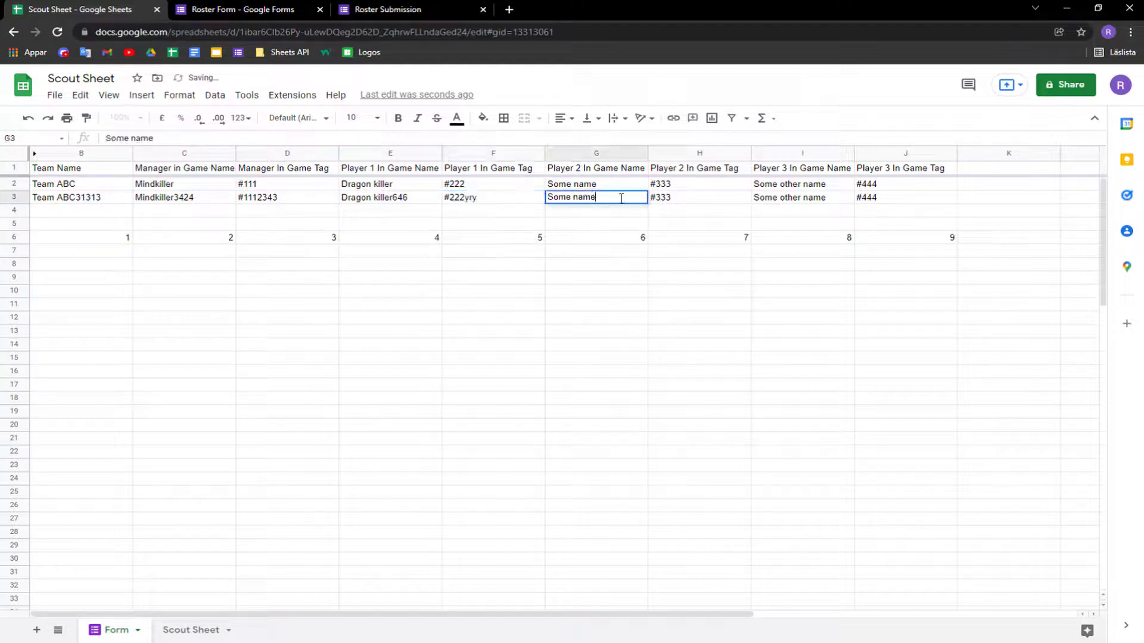
double_click(700, 200)
type("yrth")
double_click(835, 201)
type("grg")
double_click(887, 201)
type("gfgb")
left_click(929, 277)
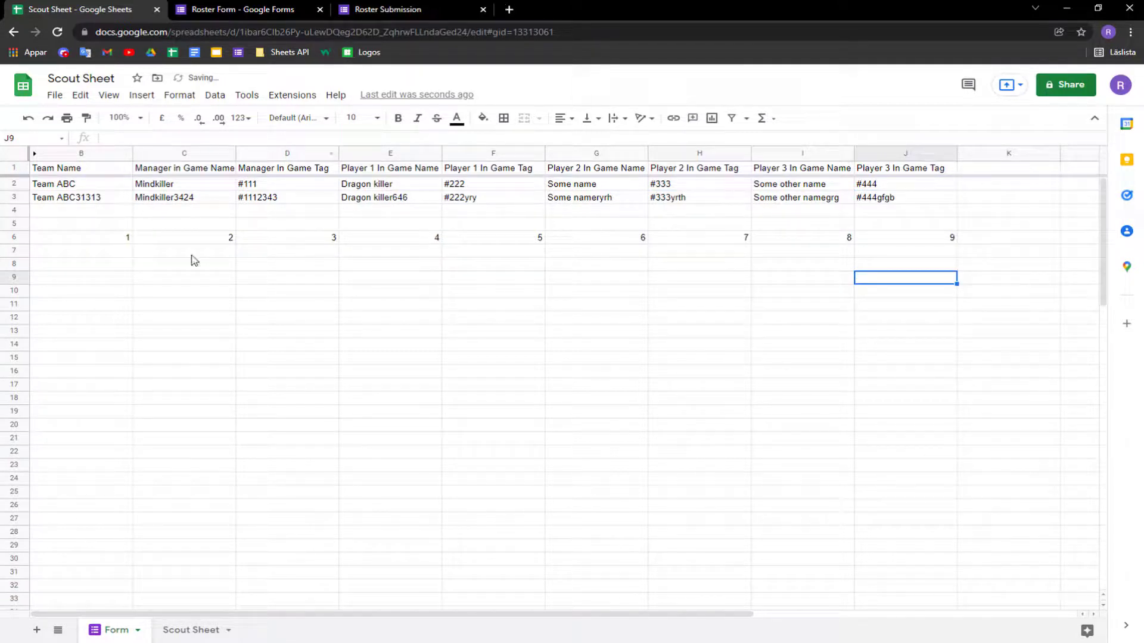
Step: Enter the heading "Team Name" in B3 of the Scout Sheet tab
left_click(193, 630)
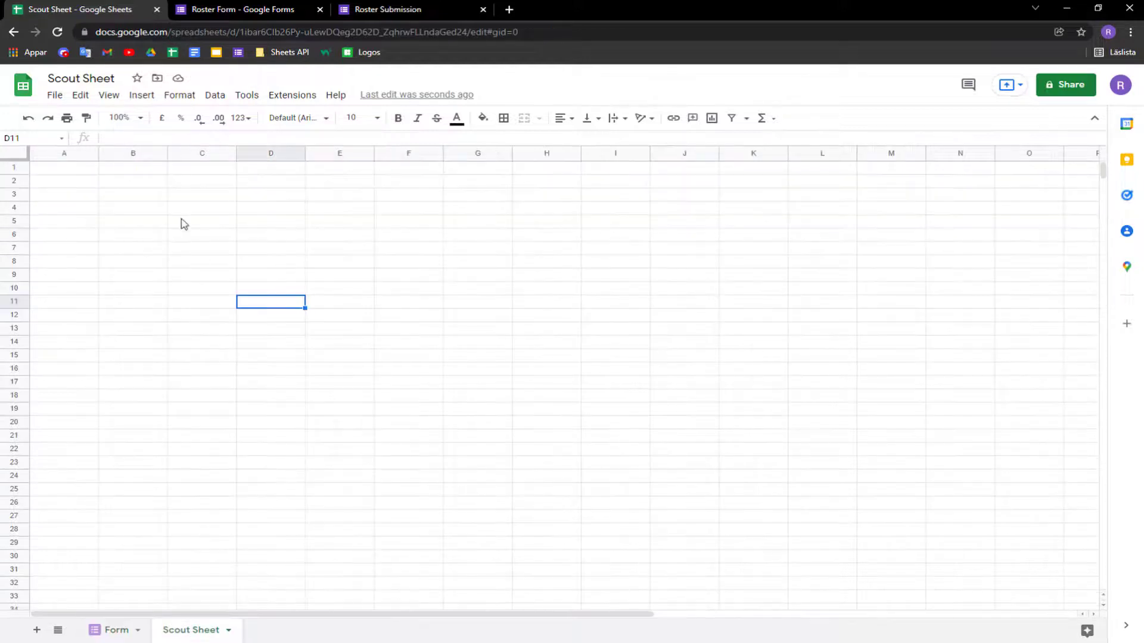
left_click(132, 201)
type("Team Name")
key("Return")
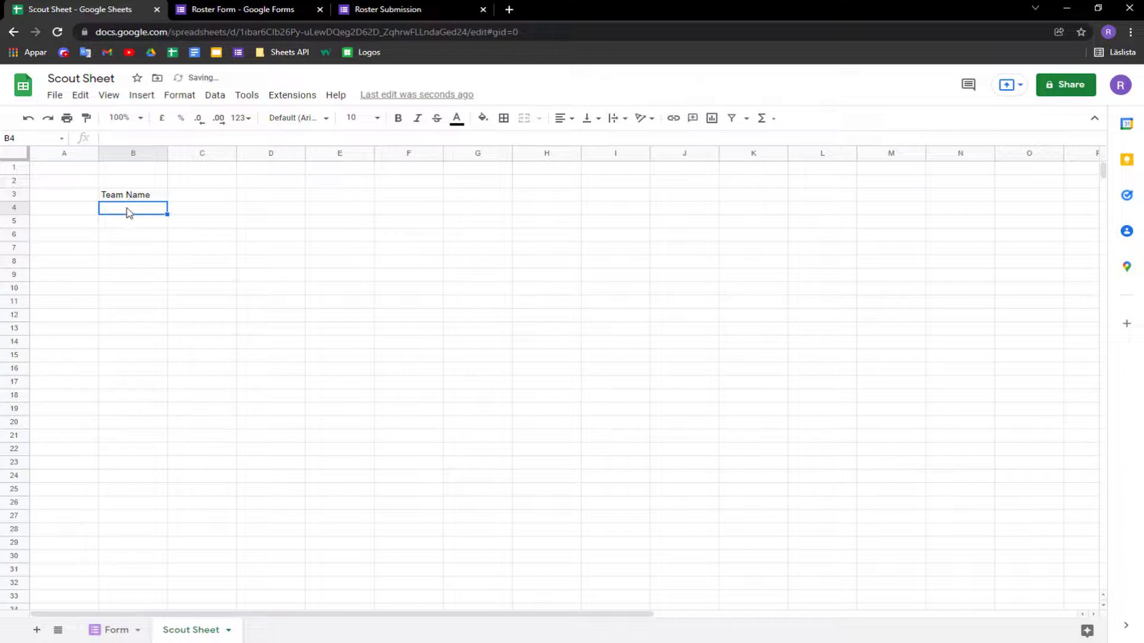
Step: Set up data validation for cell B4 as a list from the range Form!B2:B
right_click(127, 211)
mouse_move(207, 577)
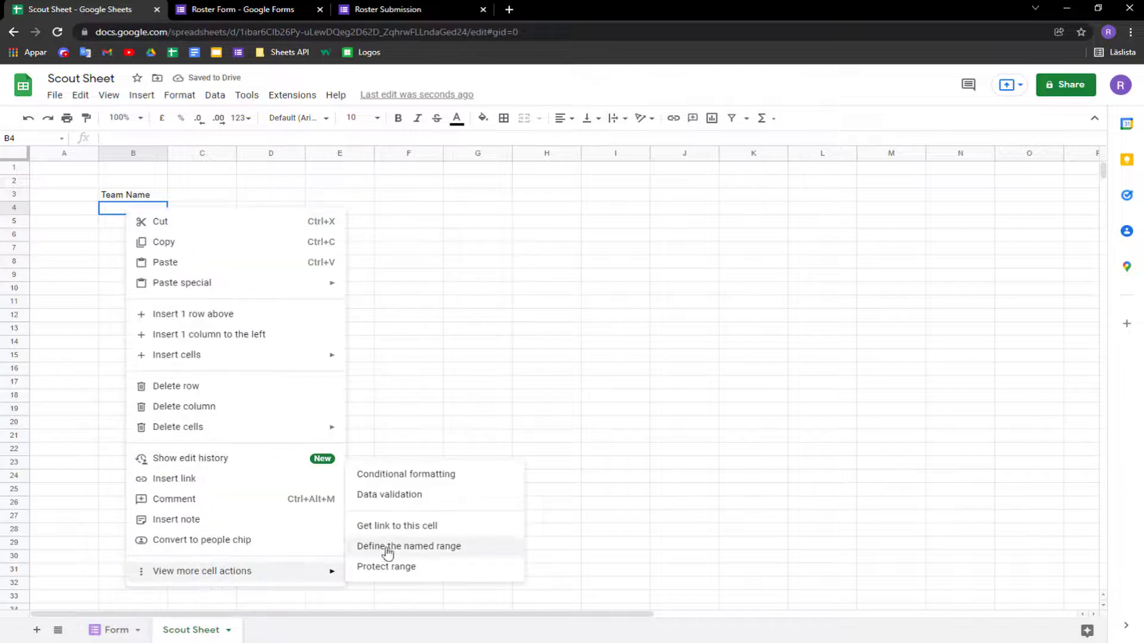
left_click(405, 499)
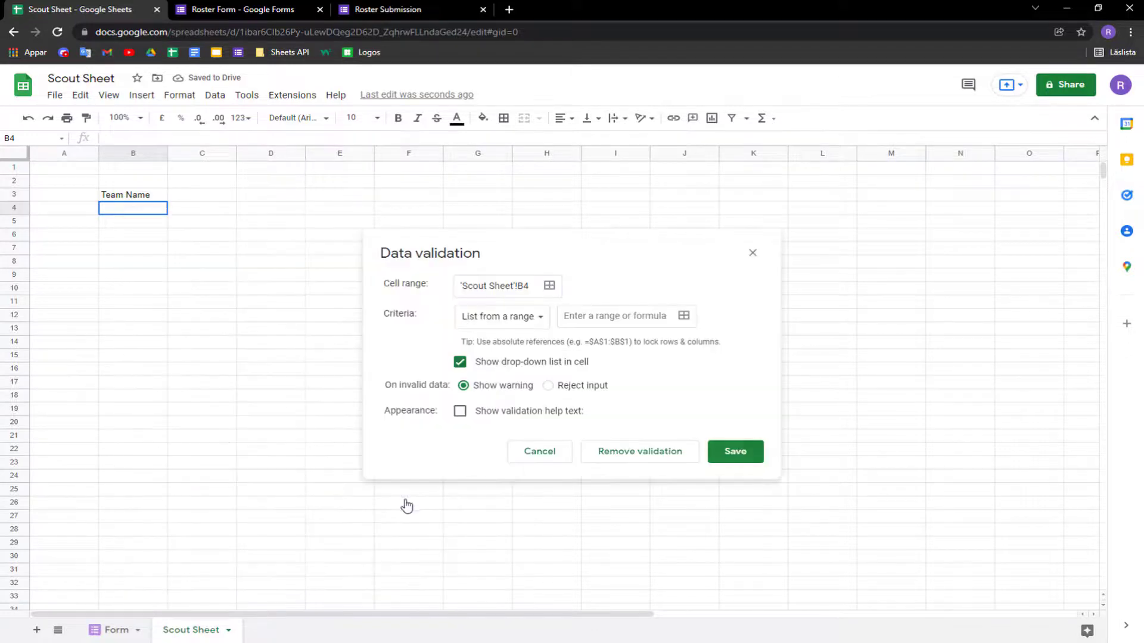
left_click(683, 315)
left_click(98, 633)
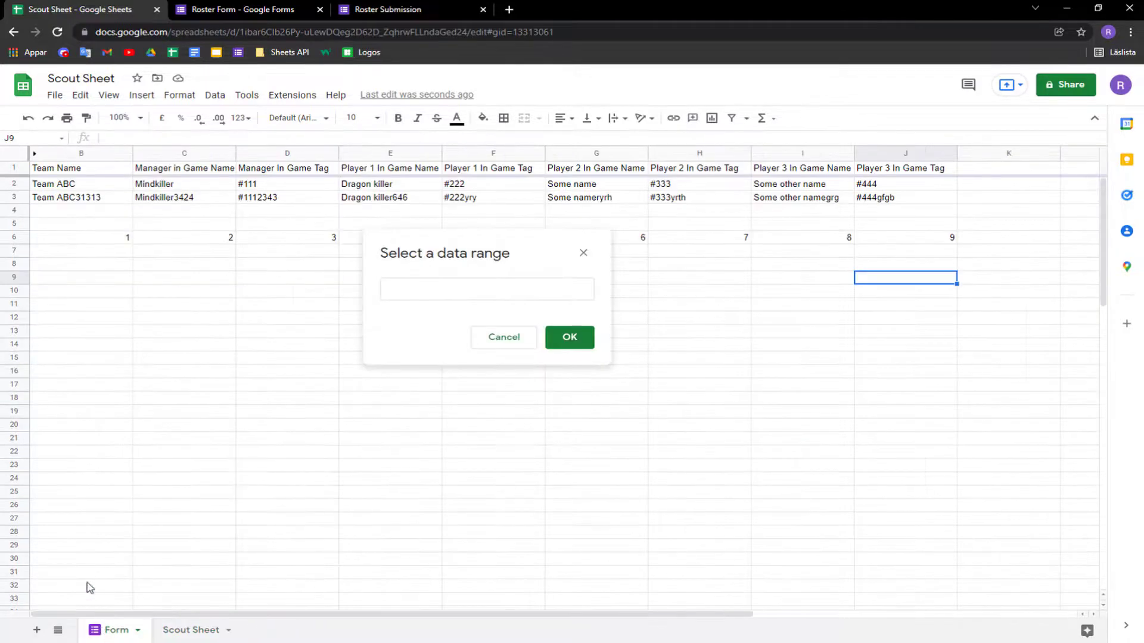
left_click(68, 186)
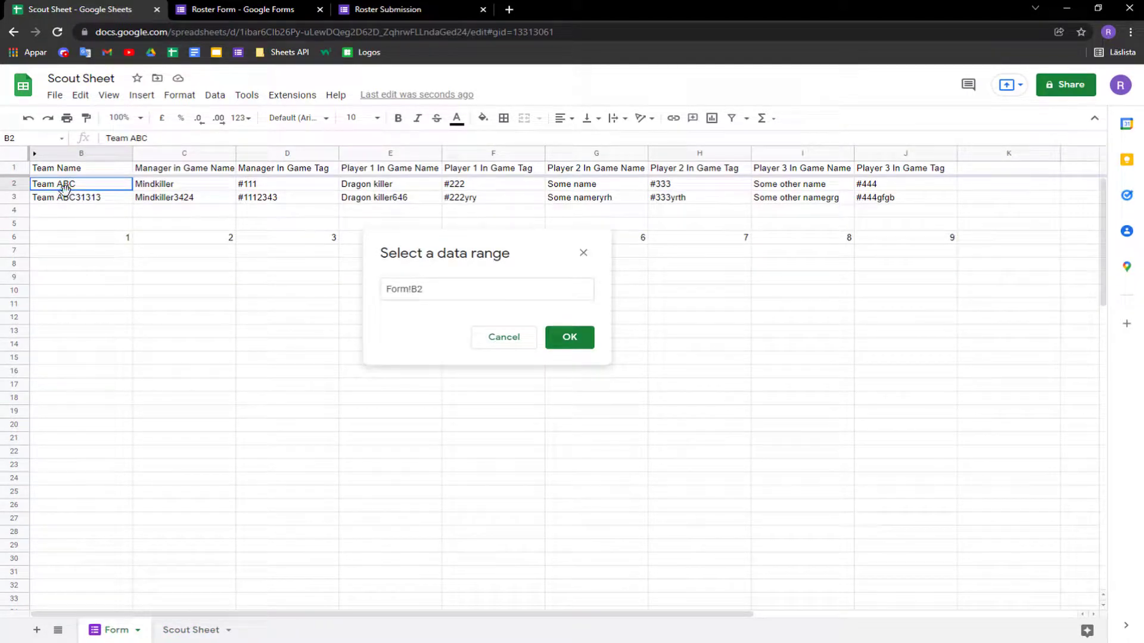
left_click_drag(65, 189, 66, 198)
left_click(448, 294)
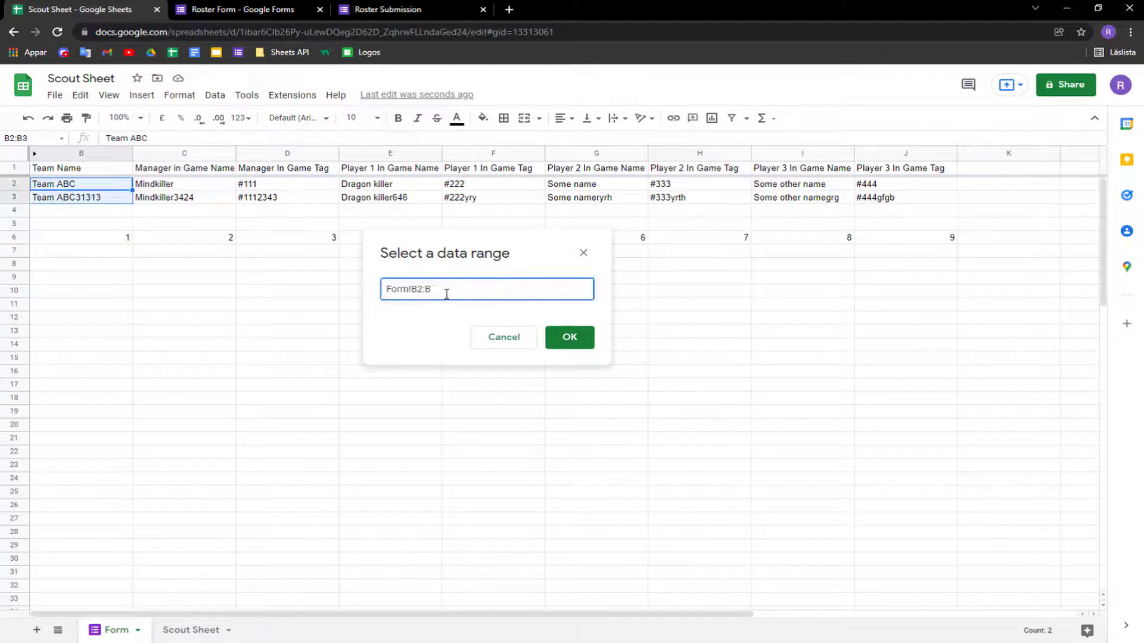
left_click_drag(439, 290, 374, 298)
left_click(581, 348)
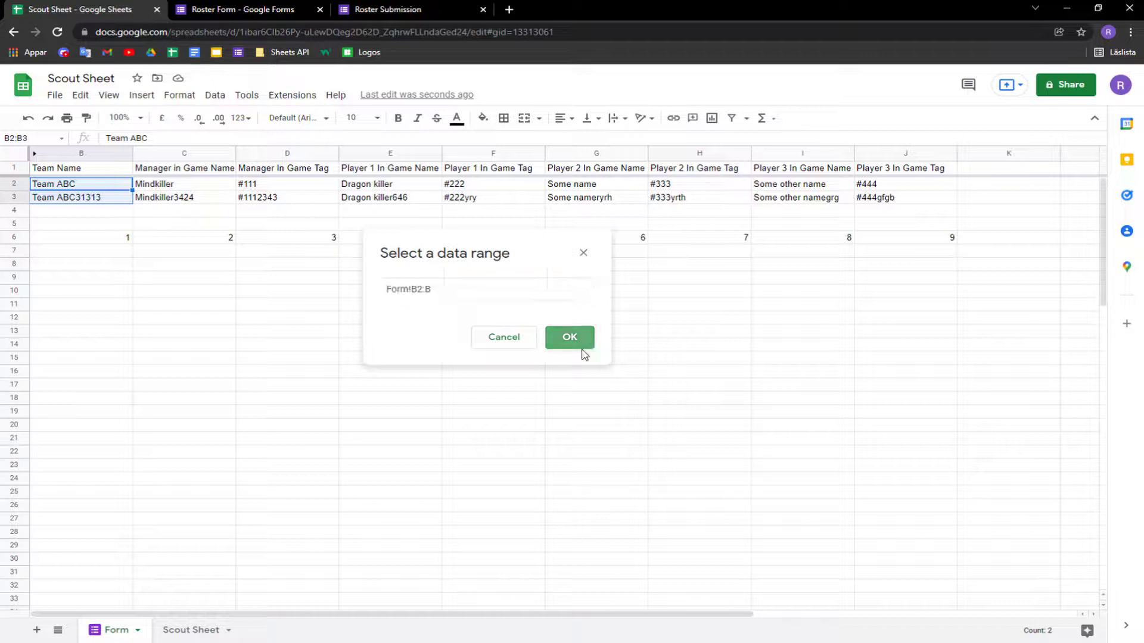
Step: Save the validation rule and check the drop-down in B4 on the Scout Sheet tab
left_click(736, 452)
left_click(179, 629)
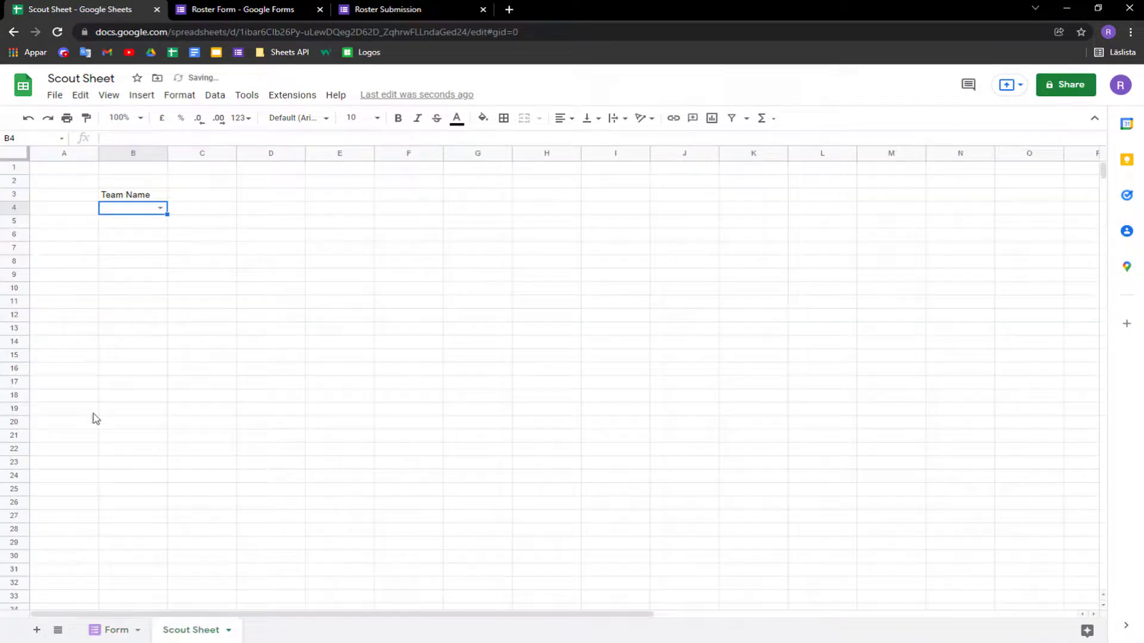
left_click(160, 207)
left_click(275, 275)
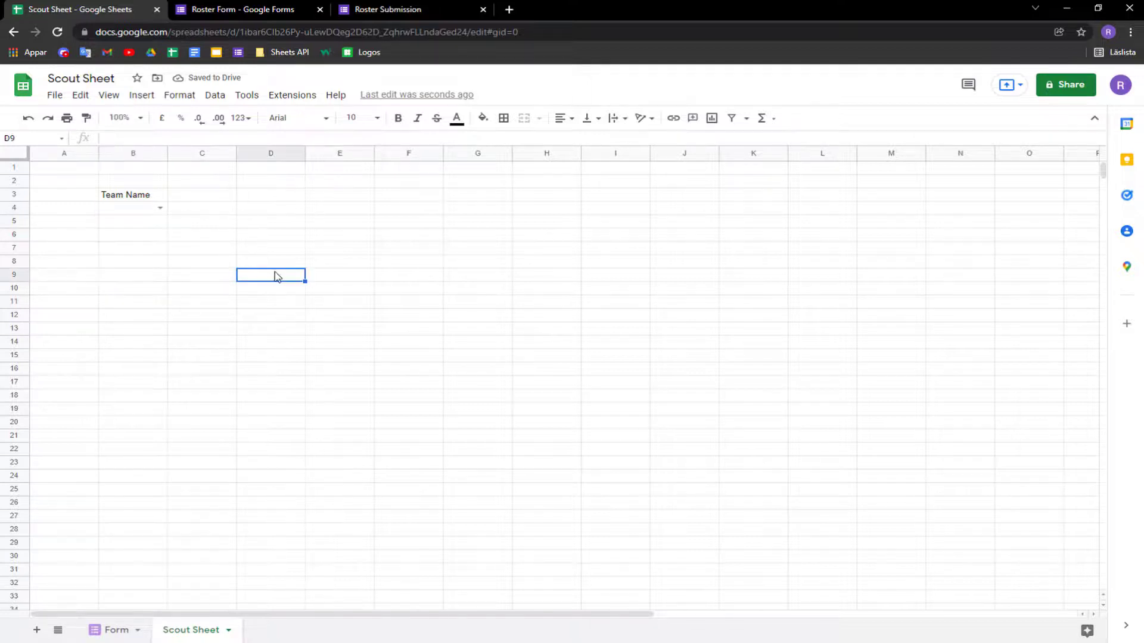
left_click(147, 235)
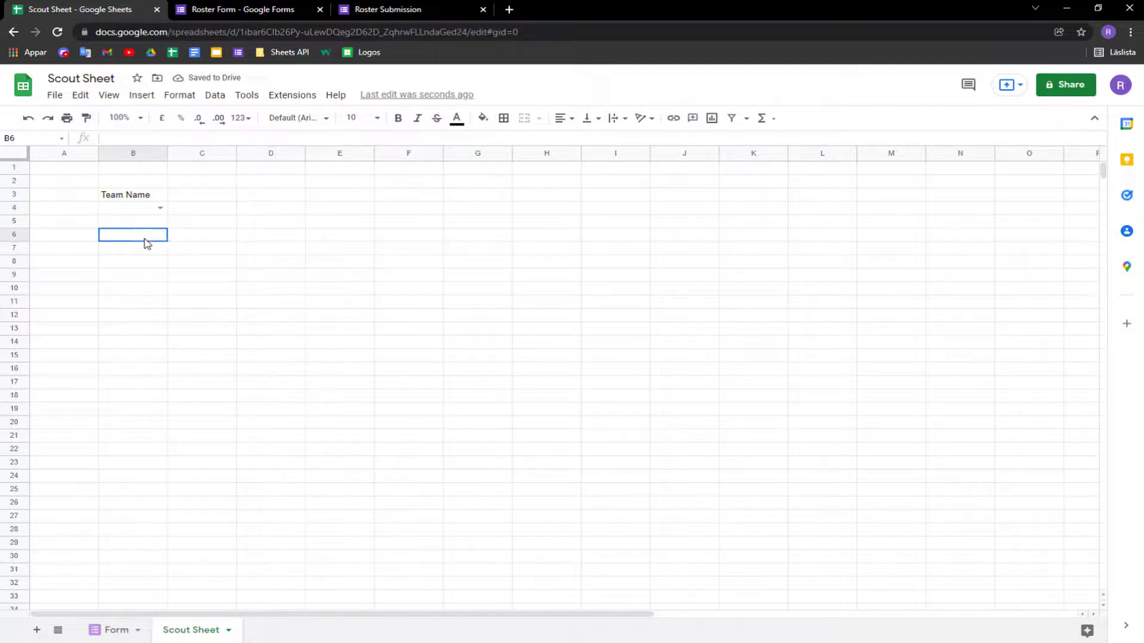
Step: Enter the heading "Team Manager" in D3
left_click(256, 201)
type("Team Man")
key("Return")
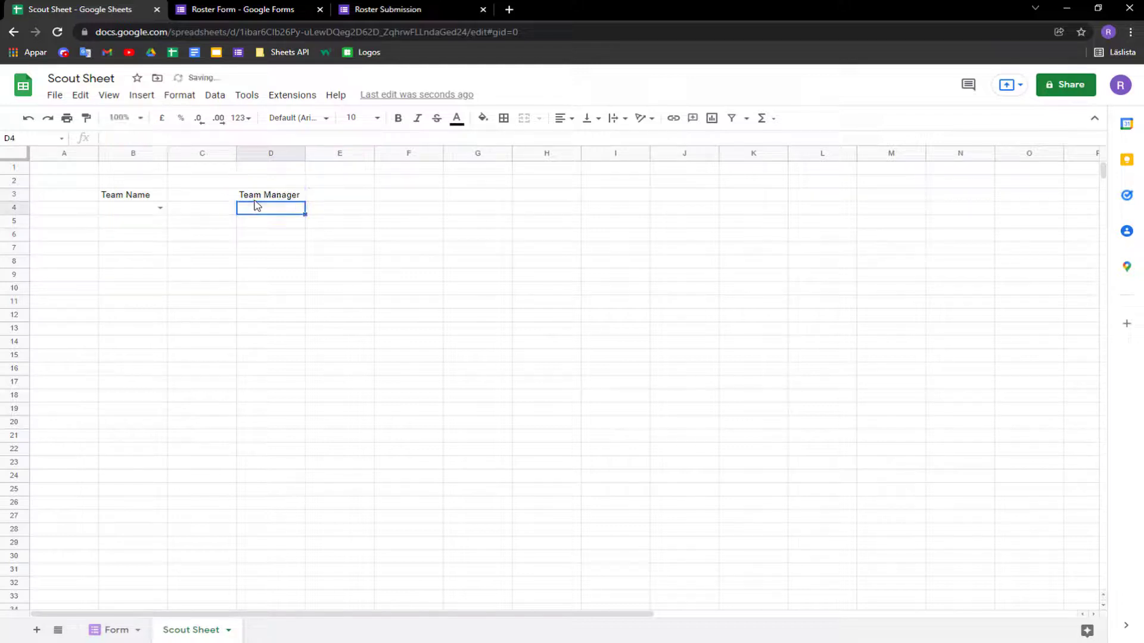
Step: In D4, begin an IFERROR formula wrapping a VLOOKUP that uses B4 as the search key
left_click(113, 210)
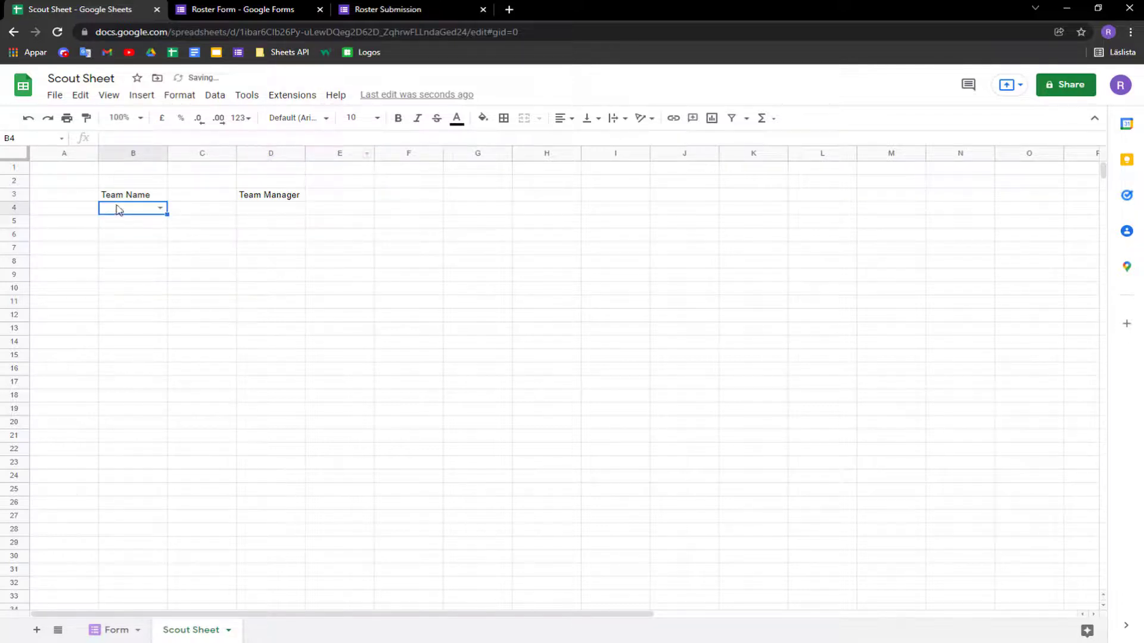
left_click(255, 211)
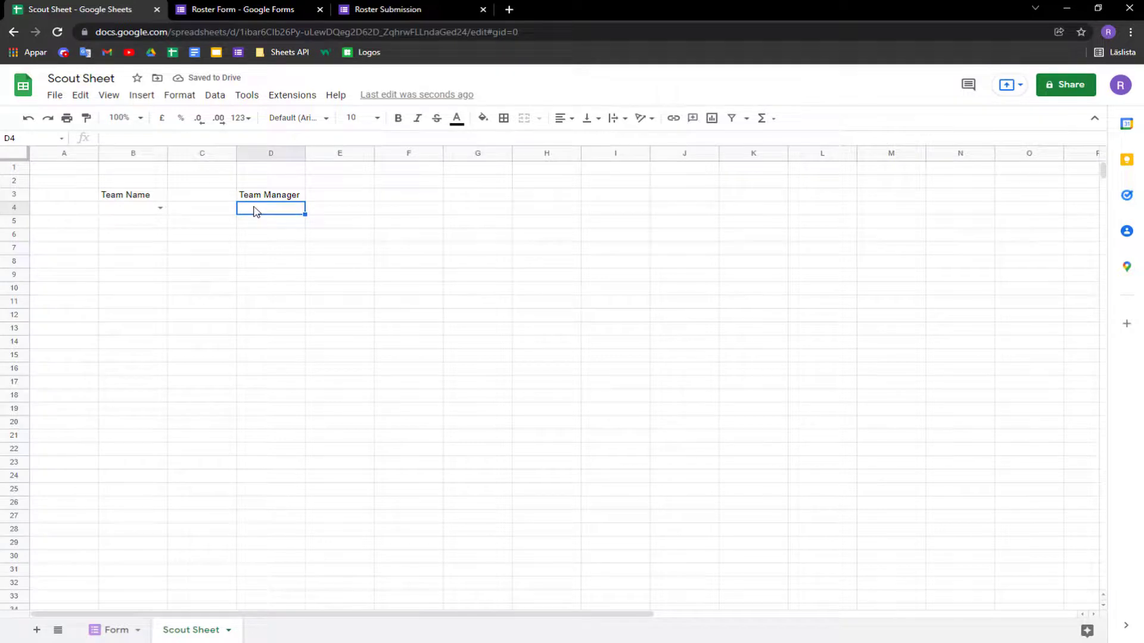
type("=if")
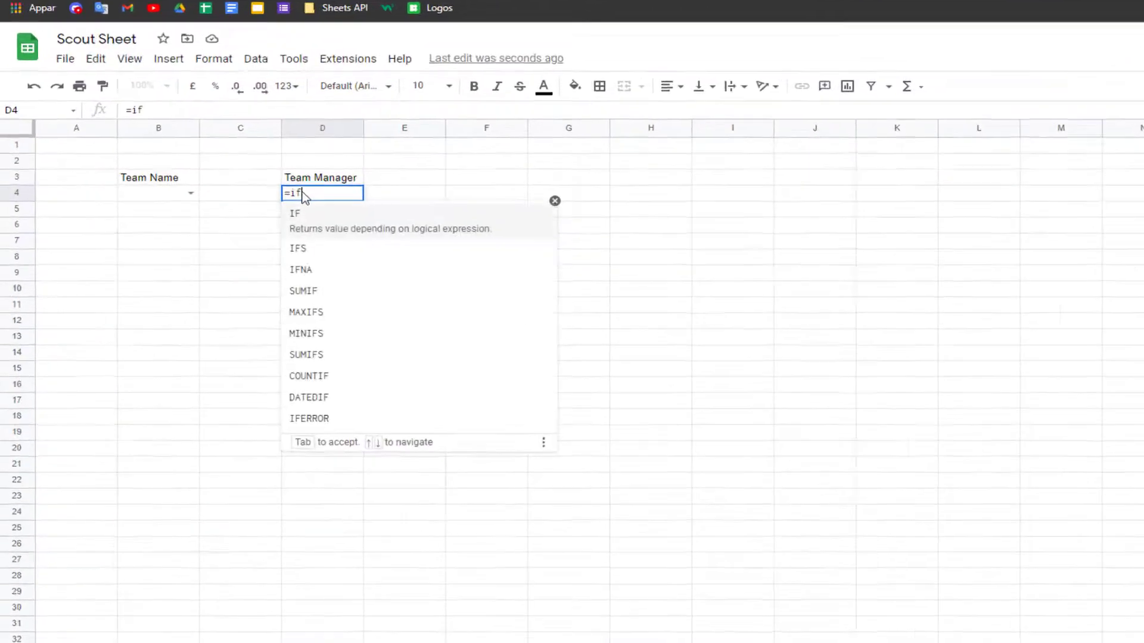
key("Down")
key("Down")
key("Down")
key("Down")
key("Down")
key("Down")
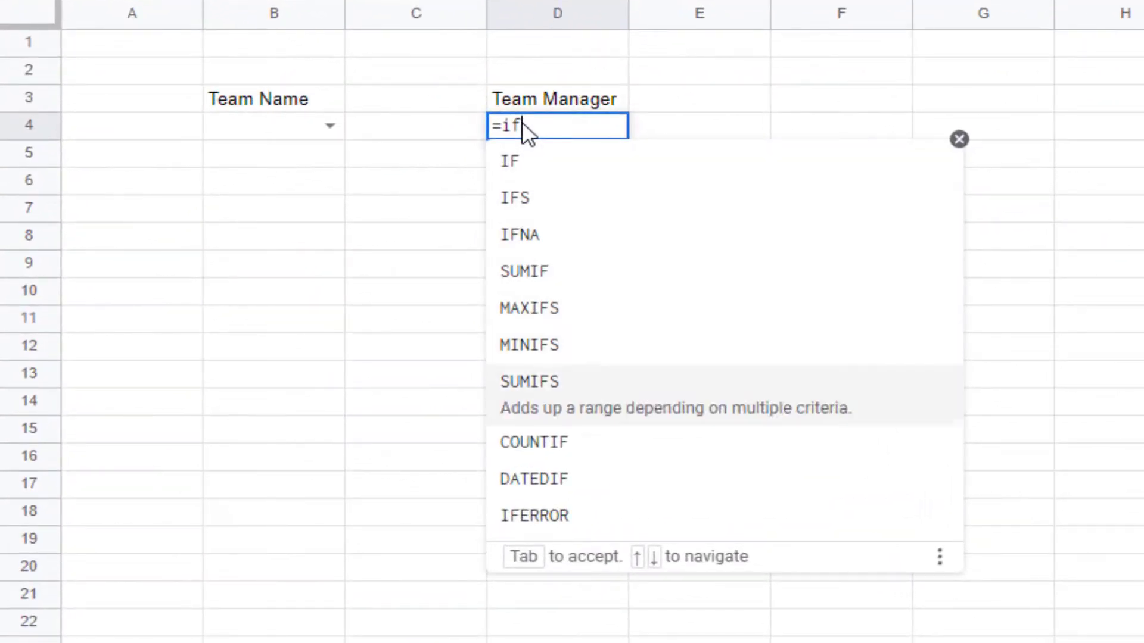
key("Down")
key("Down")
key("Down")
key("Tab")
type("vl")
key("Tab")
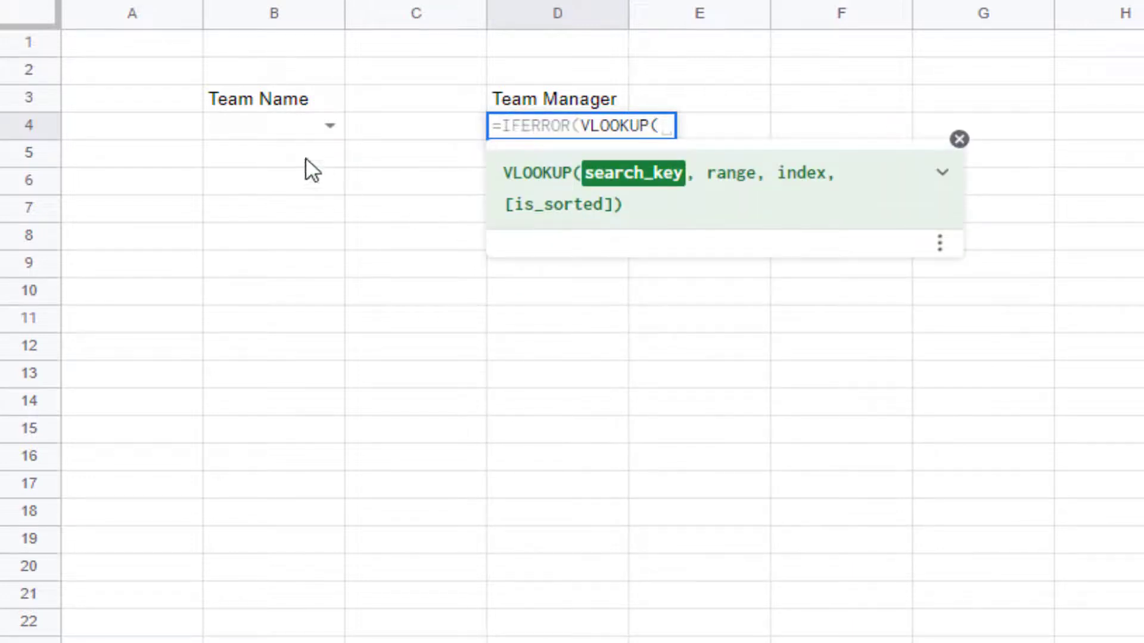
left_click(286, 131)
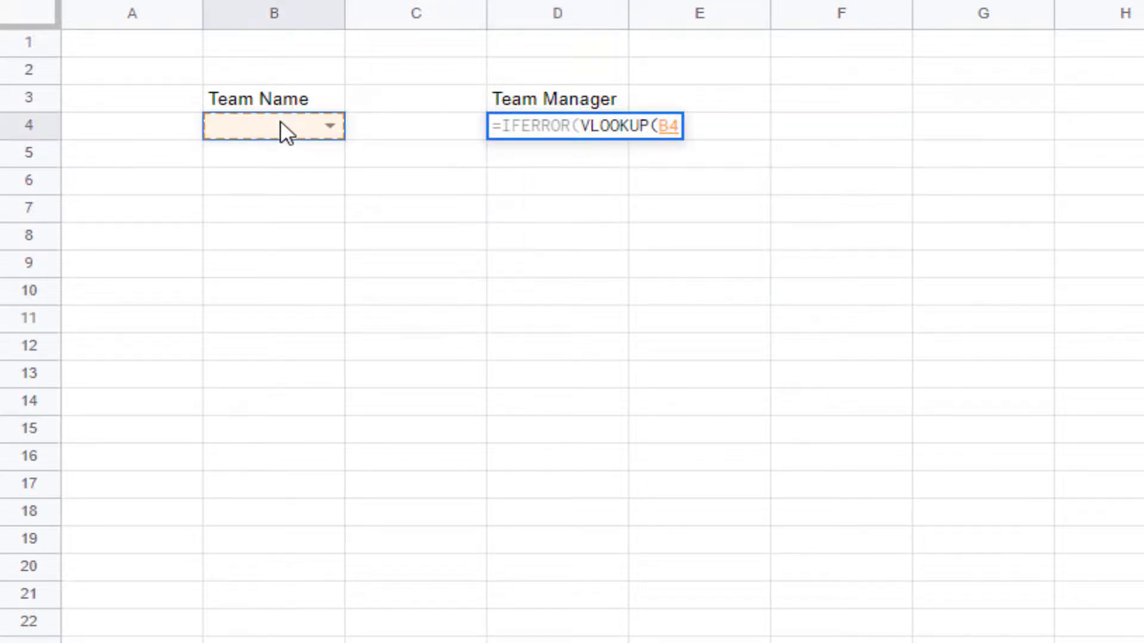
type(",")
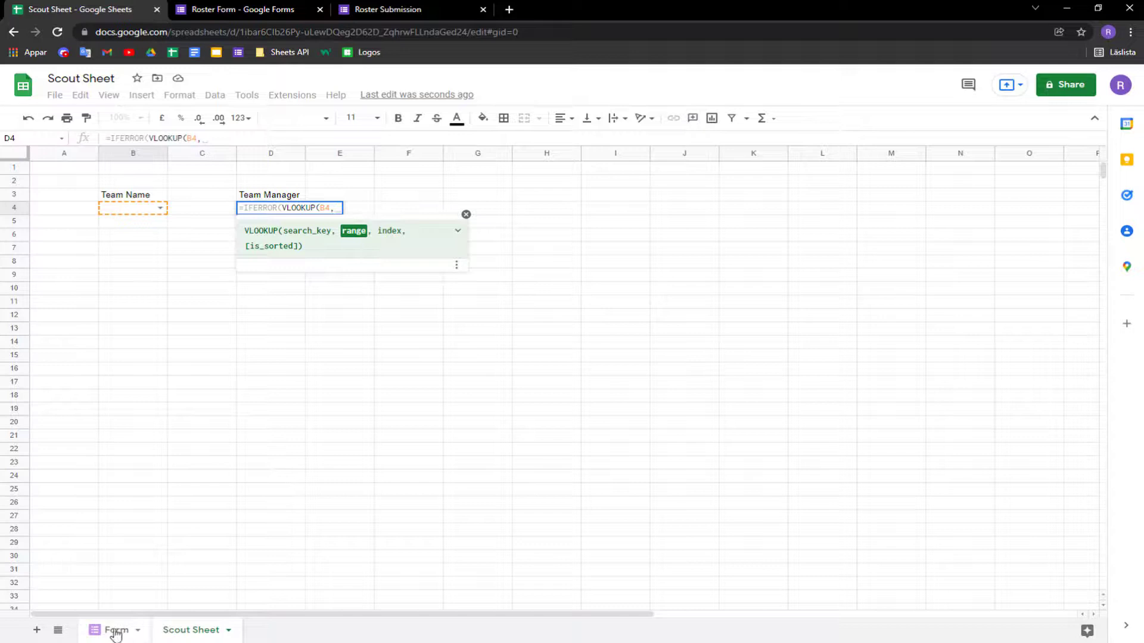
Step: Reference the open-ended range B2:J on the Form tab in the VLOOKUP
left_click(116, 632)
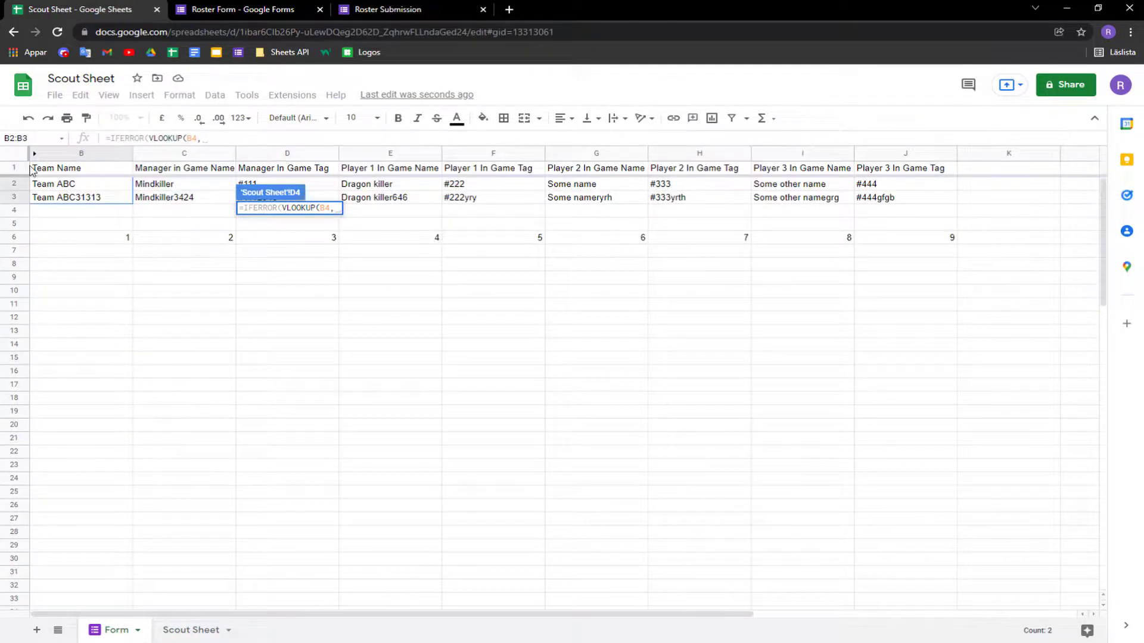
left_click(45, 186)
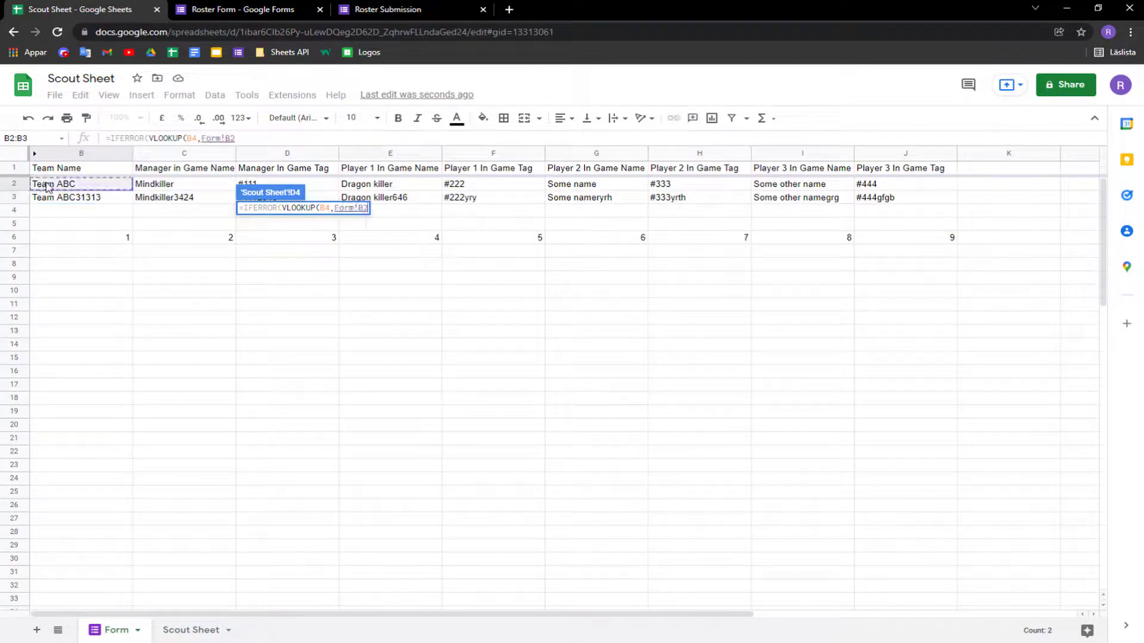
type(",")
left_click_drag(47, 187, 929, 184)
left_click(424, 212)
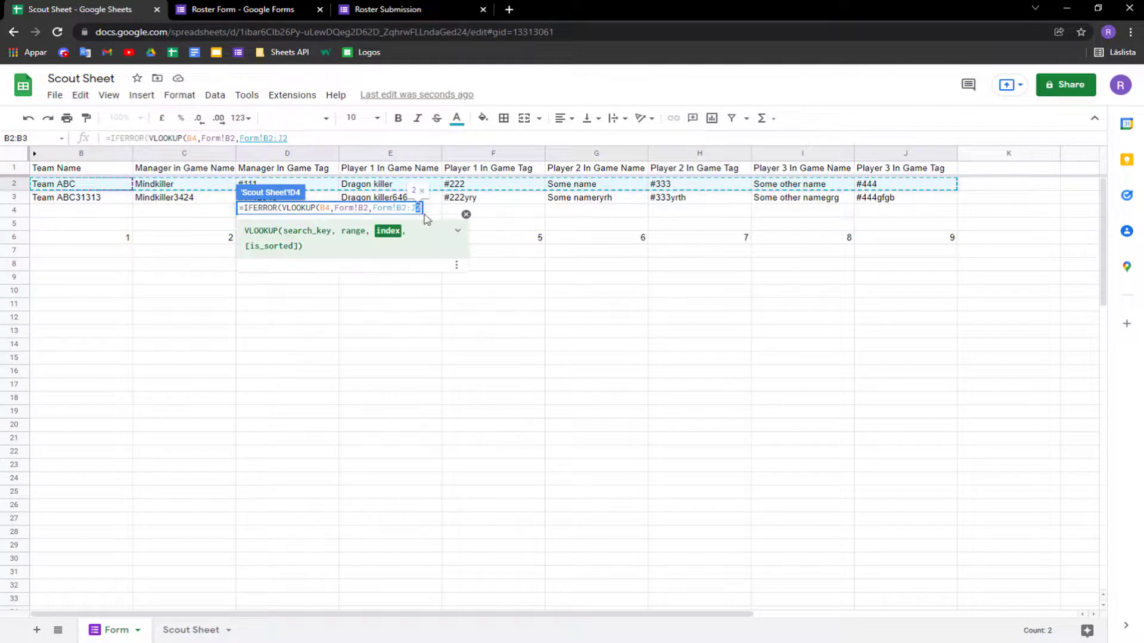
key("BackSpace")
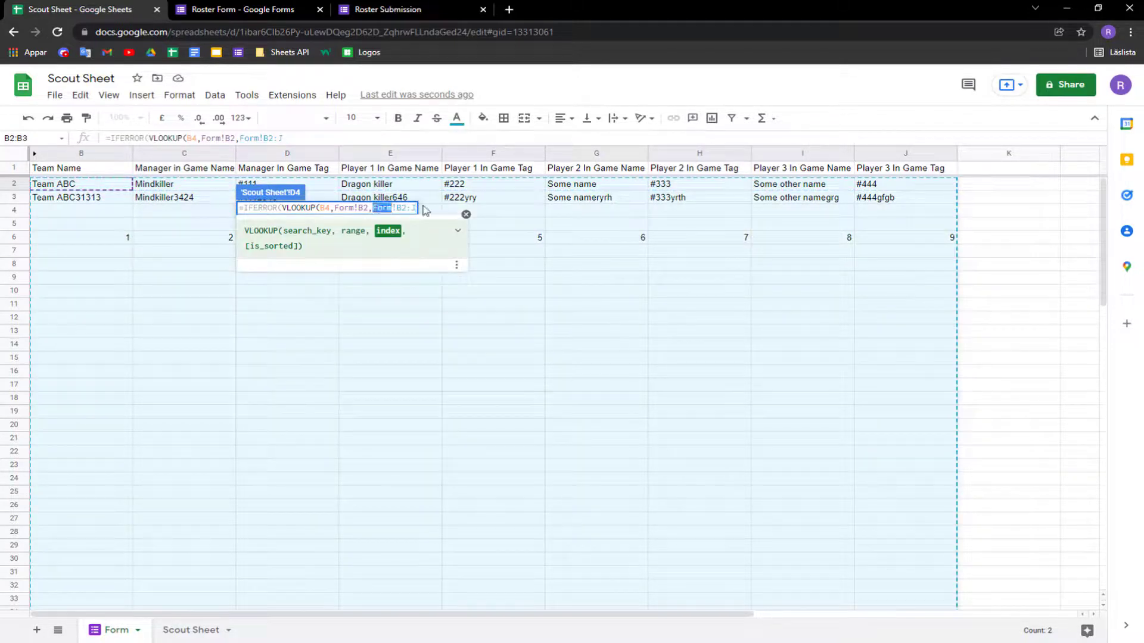
Step: Make the lookup range absolute as Form!$B$2:$J and remove the surplus single-cell B2 reference from the formula
left_click(407, 208)
key("F4")
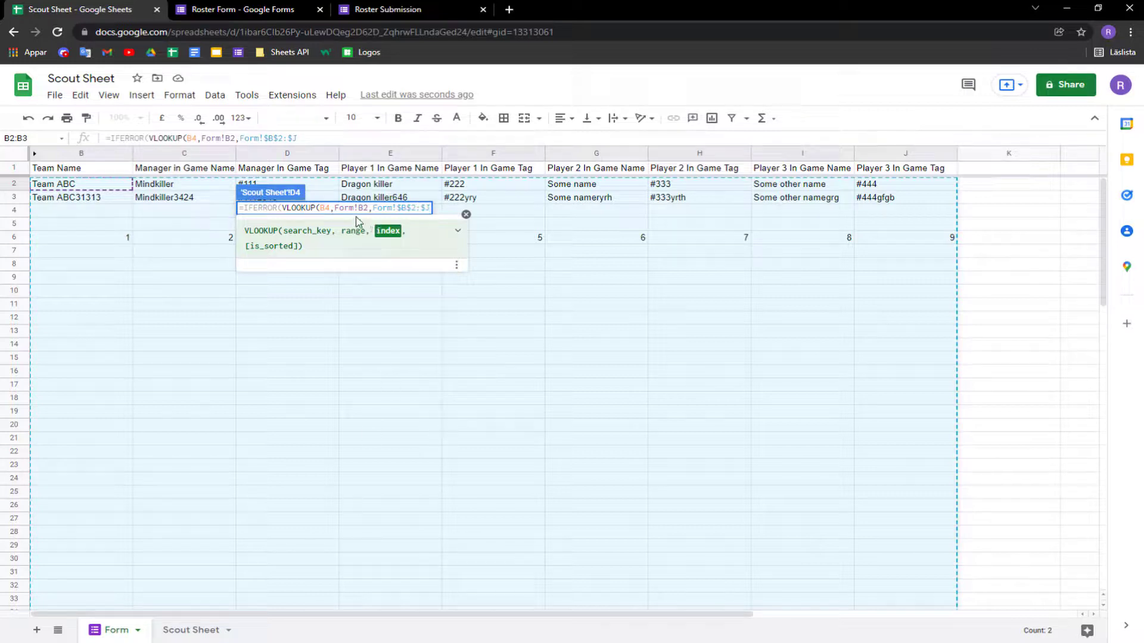
left_click(356, 208)
key("F4")
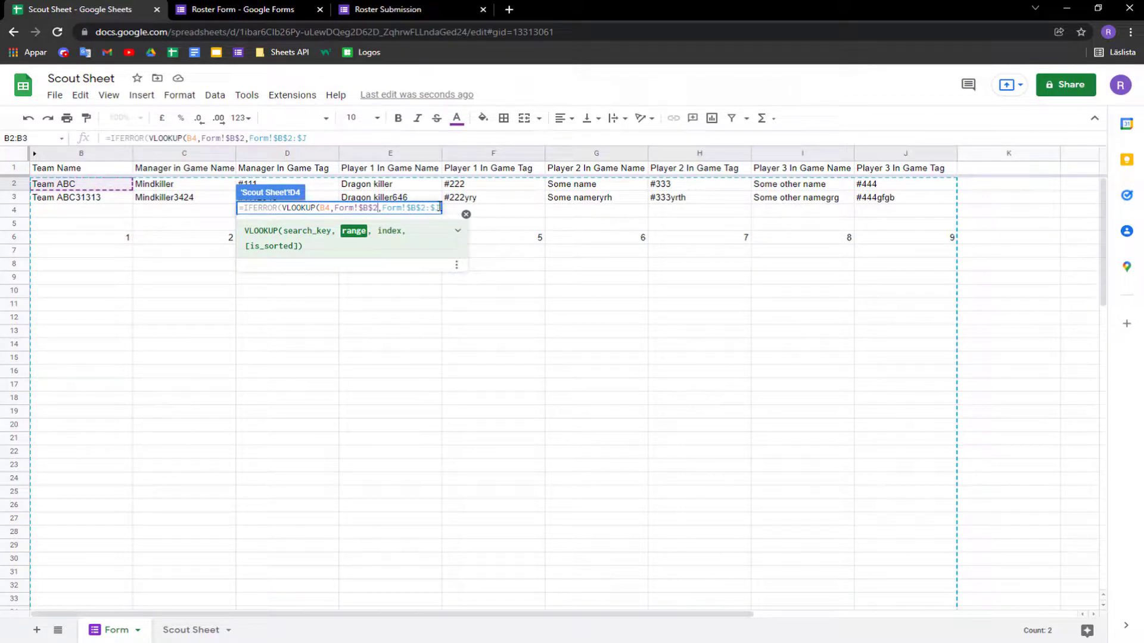
key("BackSpace")
key("BackSpace")
key("BackSpace")
key("BackSpace")
key("BackSpace")
key("BackSpace")
key("BackSpace")
key("BackSpace")
key("BackSpace")
key("BackSpace")
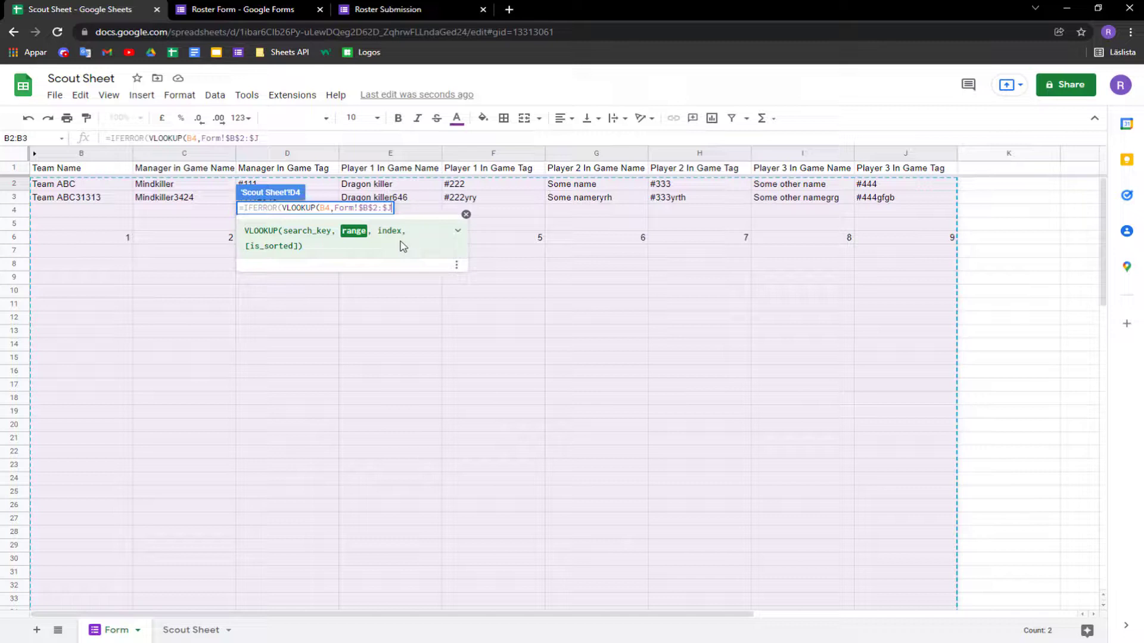
Step: Complete the VLOOKUP with index 2 and is_sorted 0, and enter the formula in D4
type(",")
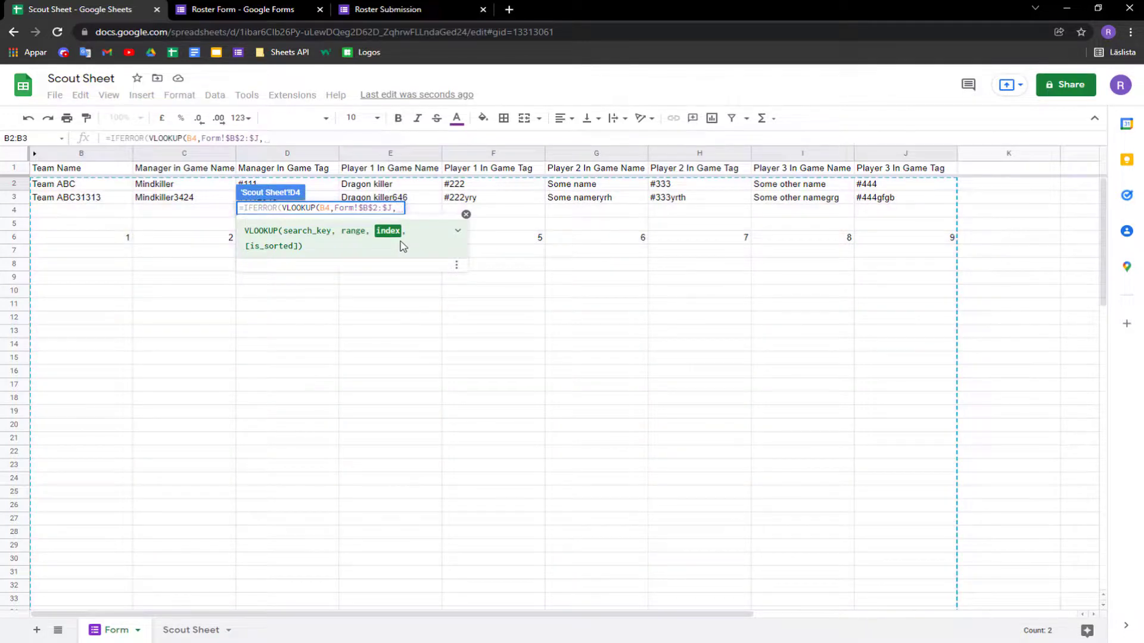
type("2")
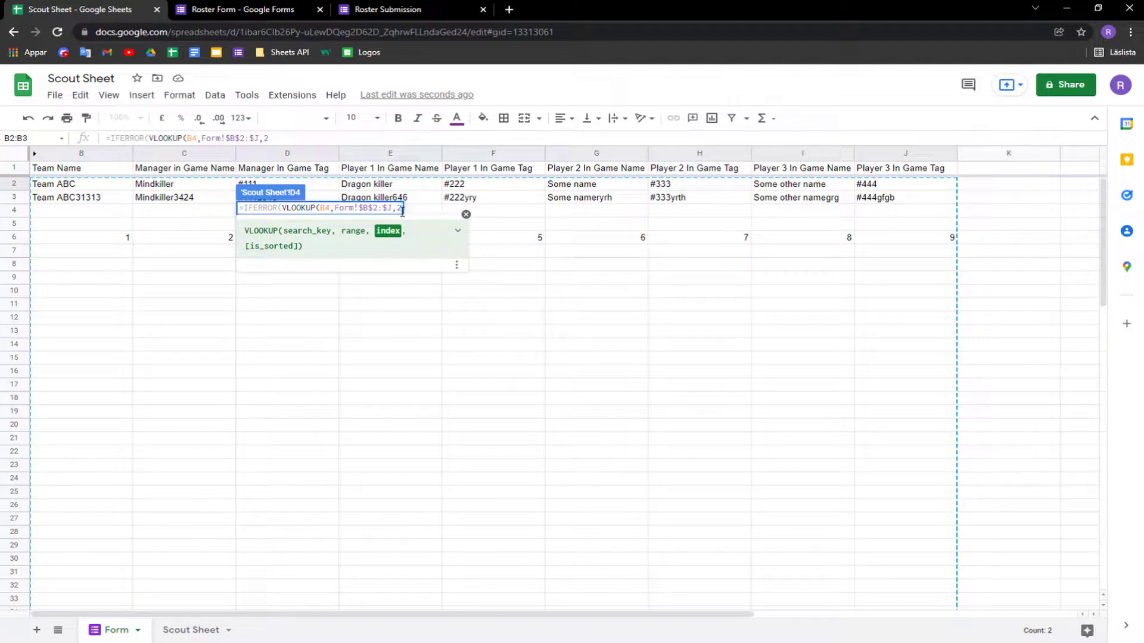
type(",0")
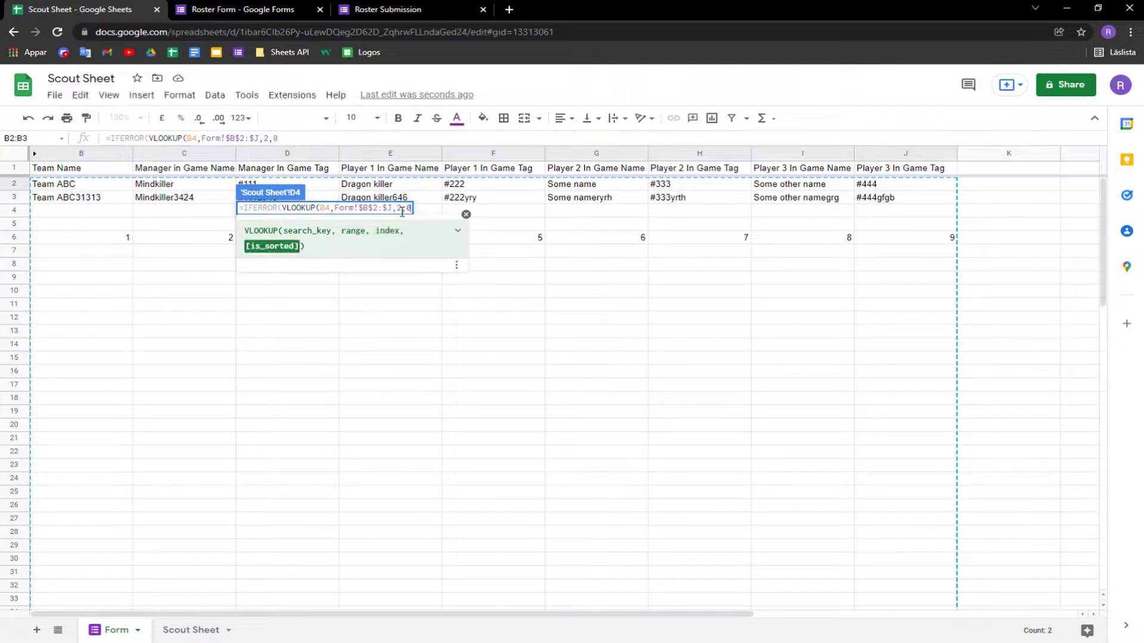
type(")")
key("Return")
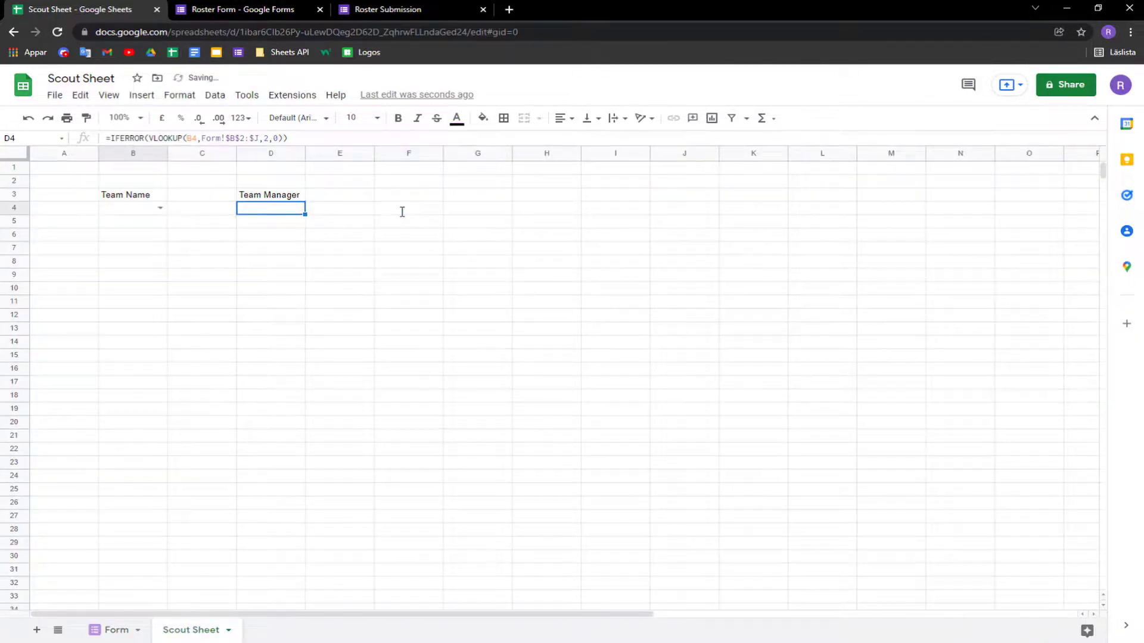
double_click(268, 211)
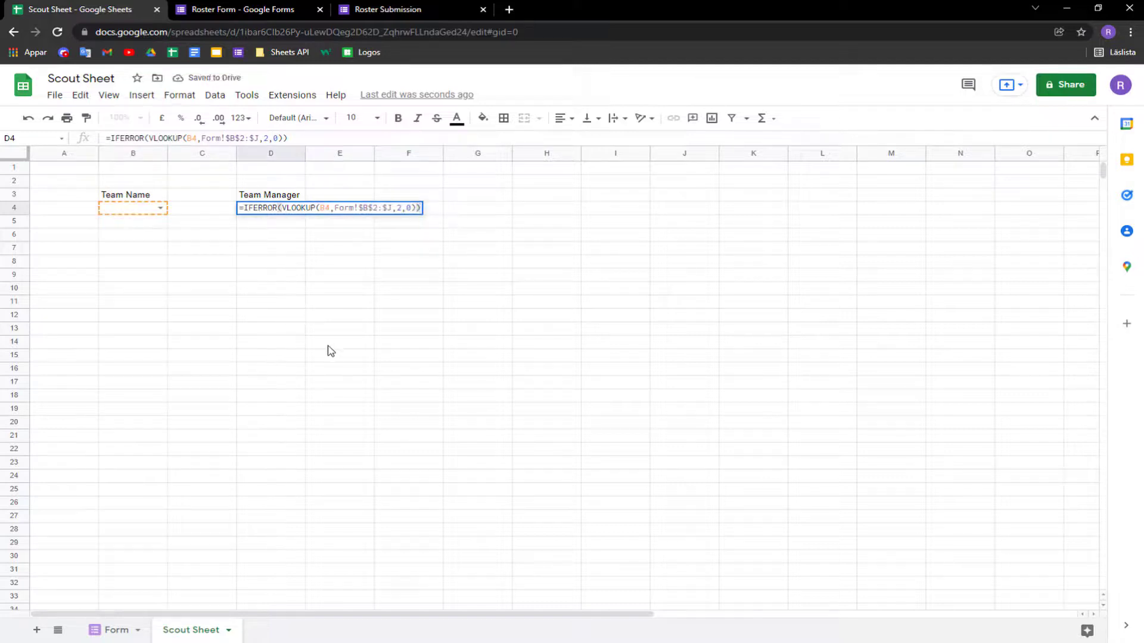
left_click(324, 344)
Step: Test the manager lookup by choosing Team ABC and Team ABC31313 in the B4 drop-down
left_click(158, 208)
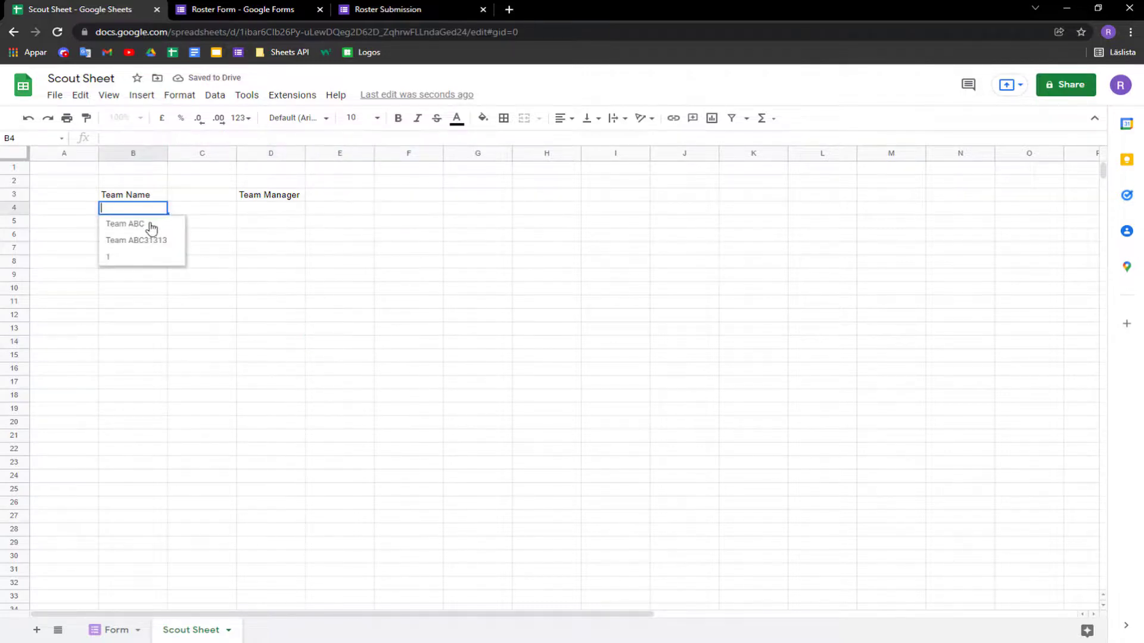
left_click(151, 226)
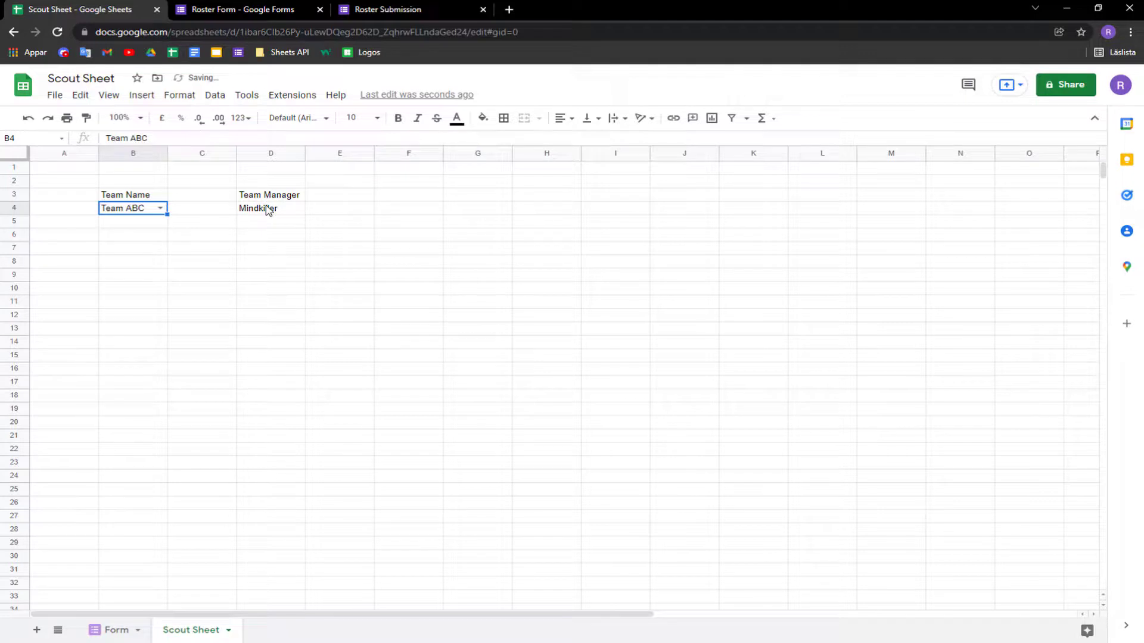
left_click(159, 209)
left_click(164, 242)
Step: Copy the D4 formula text into E4 and set its VLOOKUP index to 3
left_click(291, 210)
double_click(290, 209)
triple_click(294, 209)
key("ctrl+c")
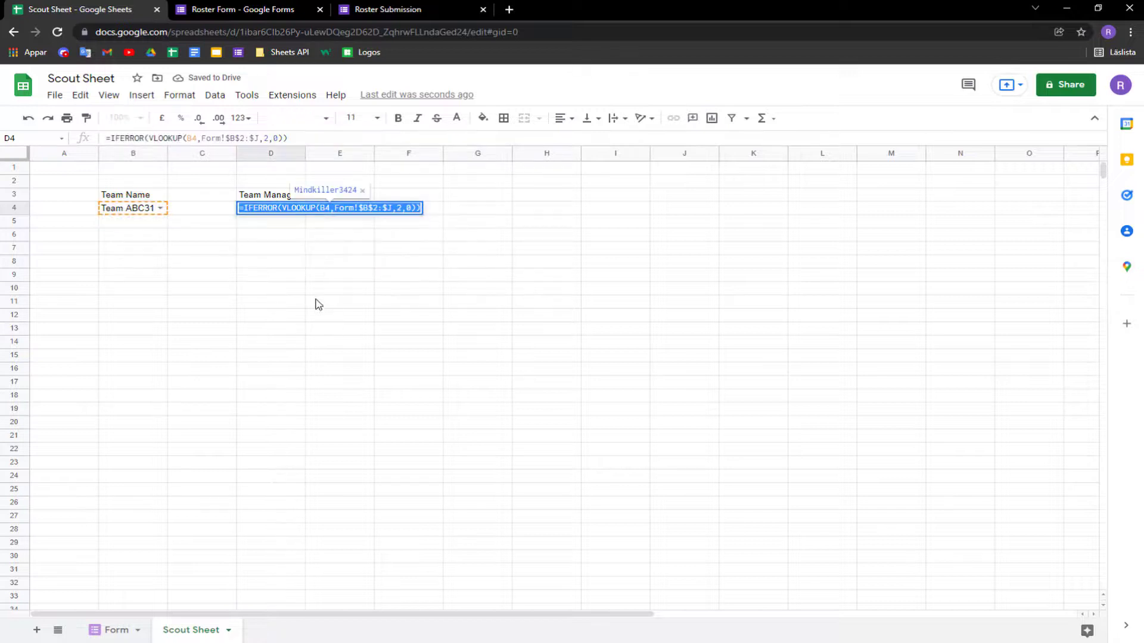
left_click(302, 262)
double_click(334, 212)
key("ctrl+v")
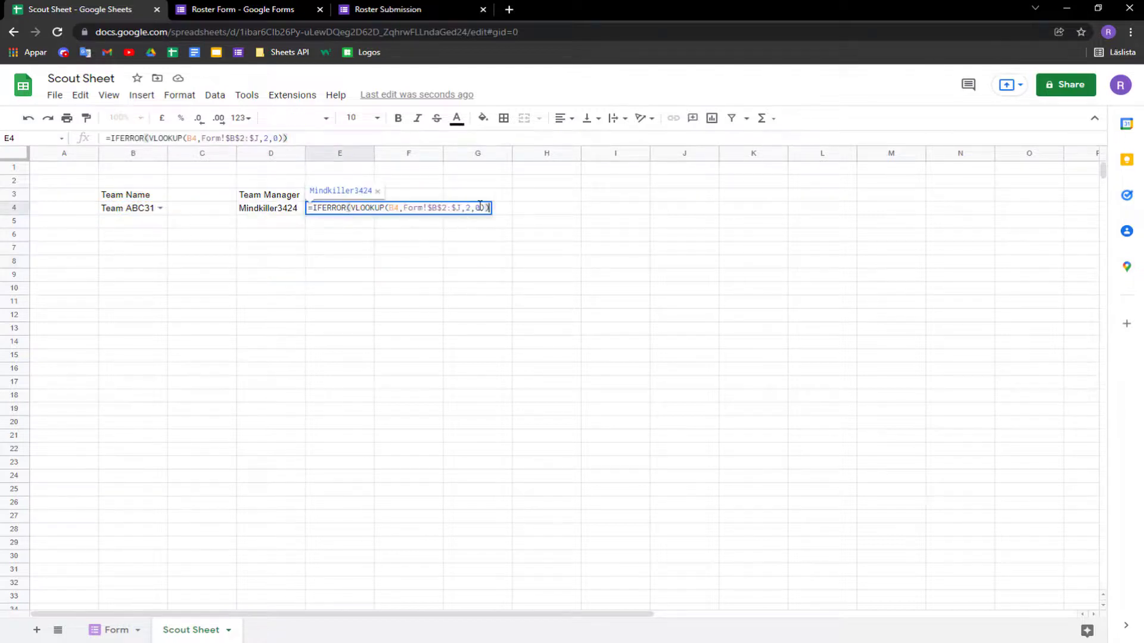
left_click_drag(470, 207, 465, 208)
type("3")
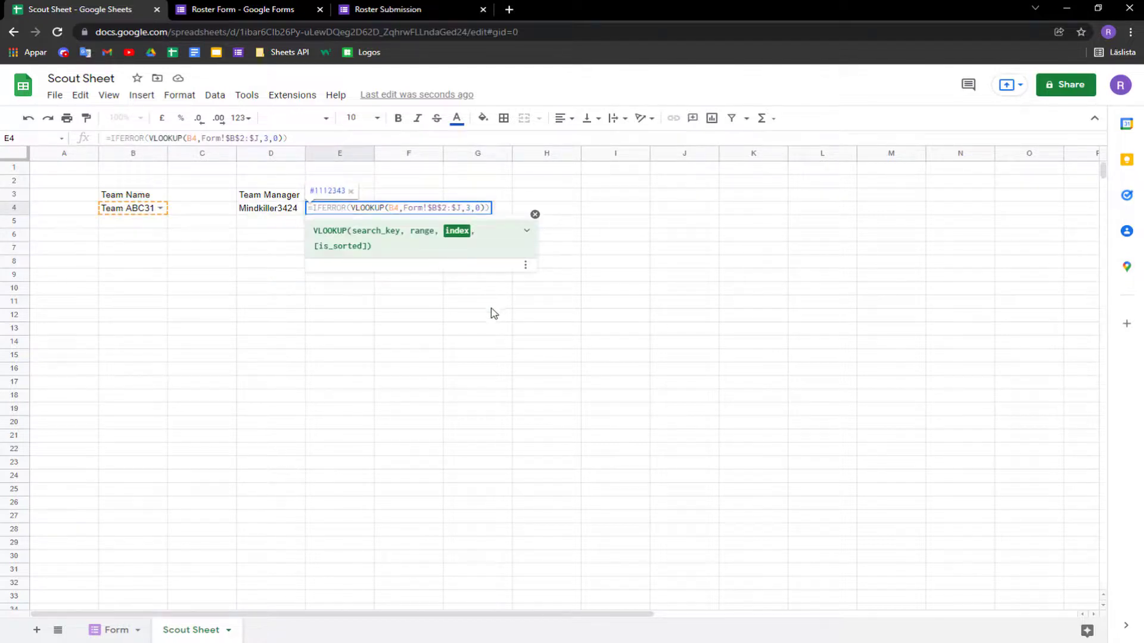
left_click(491, 306)
Step: Test both lookup cells by choosing 1 and finally Team ABC in the B4 drop-down
left_click(289, 200)
left_click_drag(286, 208, 336, 208)
left_click(159, 208)
left_click(128, 256)
left_click(346, 226)
left_click(159, 208)
left_click(119, 222)
Step: Move the Team Manager heading and its two lookup cells from D3:E4 to B6:C7
left_click_drag(279, 213, 329, 210)
left_click(279, 264)
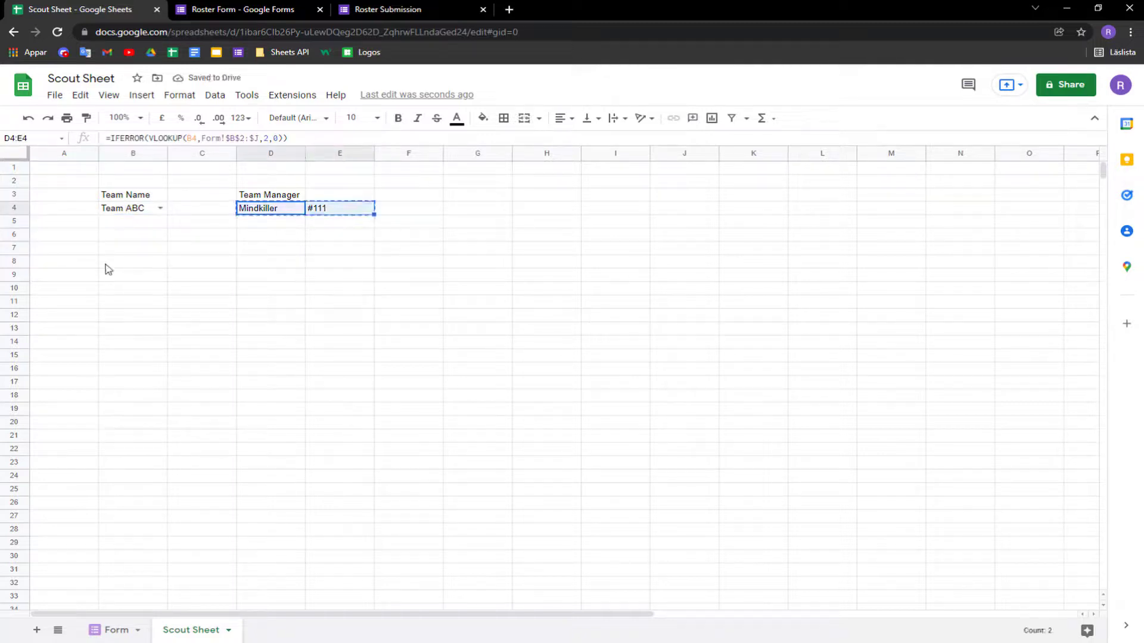
left_click(122, 236)
left_click(94, 238)
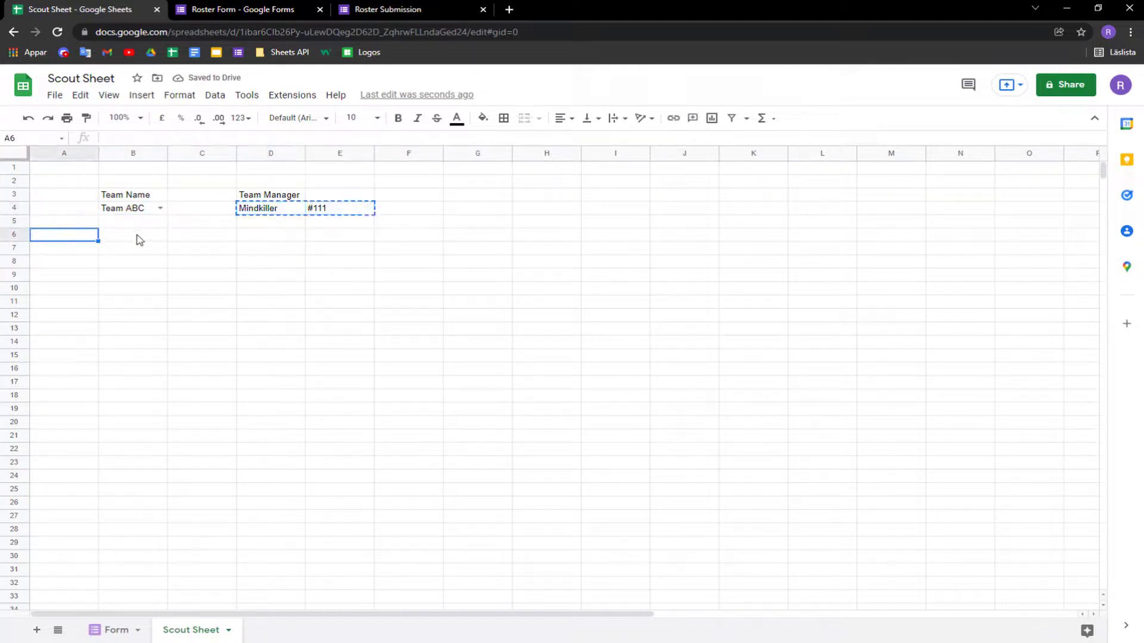
left_click_drag(262, 200, 123, 237)
left_click(128, 277)
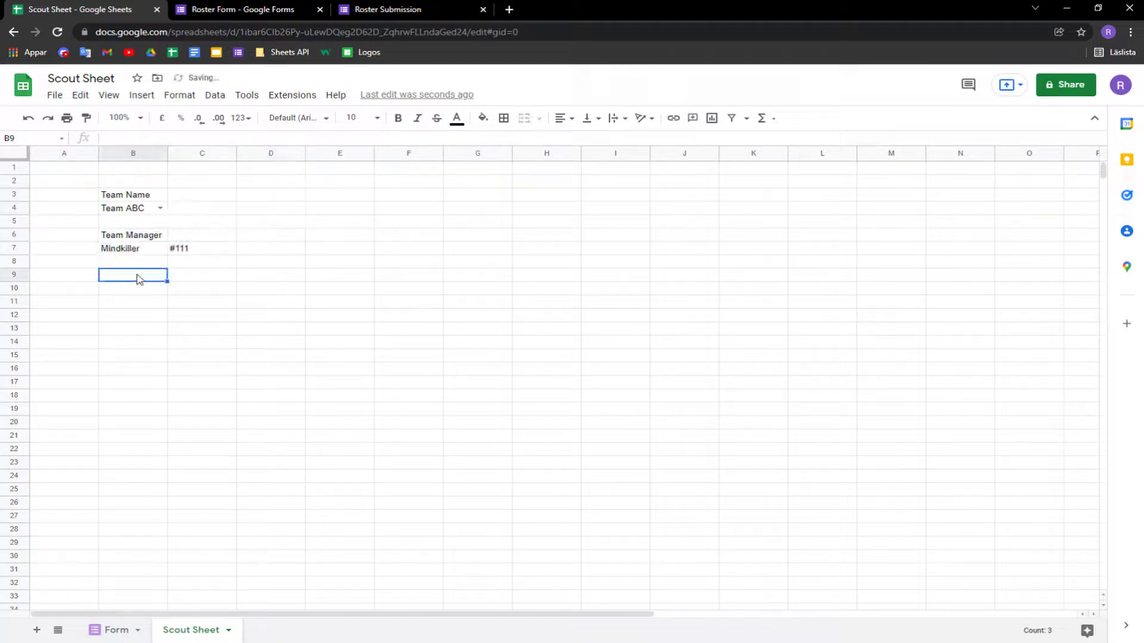
Step: Rearrange the manager block into one row, with the heading in A6 and the lookup cells in B6:C6
type("=")
key("BackSpace")
left_click(137, 238)
left_click_drag(136, 232, 77, 259)
left_click_drag(196, 249, 70, 235)
Step: Enter the label "Player 1" in A8
left_click(60, 268)
type("Player 1")
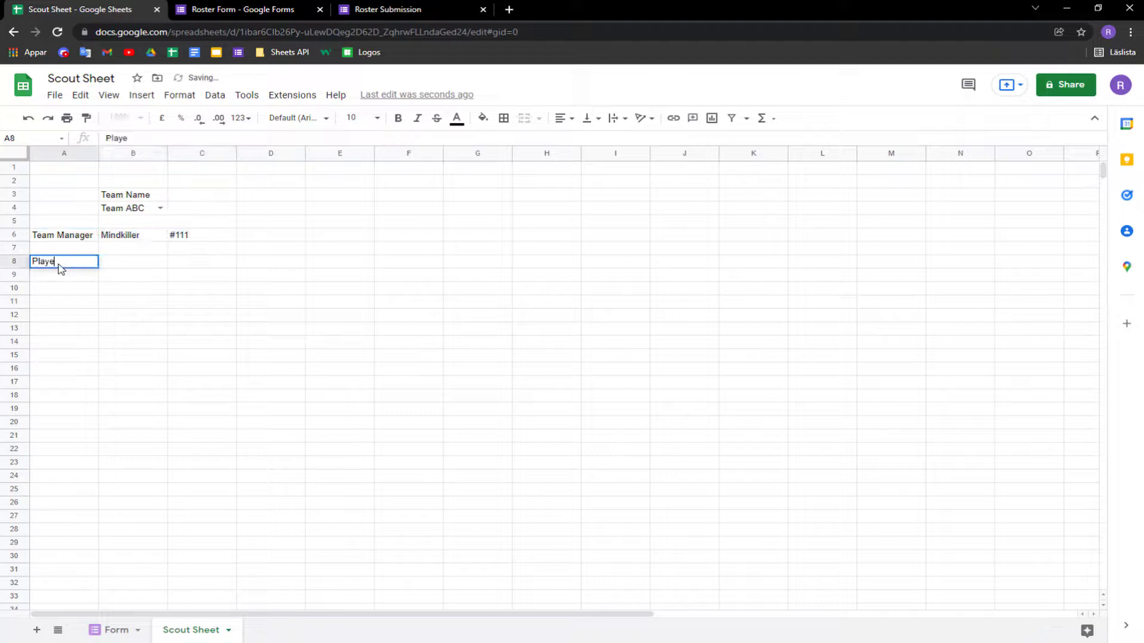
key("Return")
Step: Try to paste the copied manager lookup formulas into B8:C8
left_click(110, 264)
key("ctrl+v")
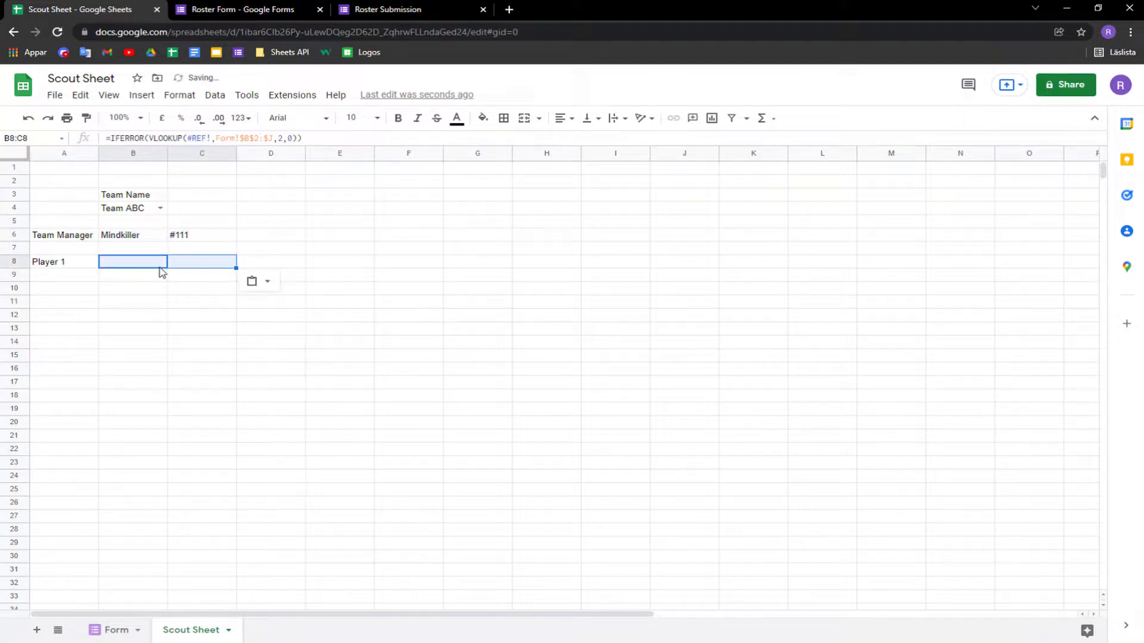
key("ctrl+z")
Step: Make the search key absolute as $B$4 in the lookup formulas in B6 and C6
left_click(144, 238)
key("Return")
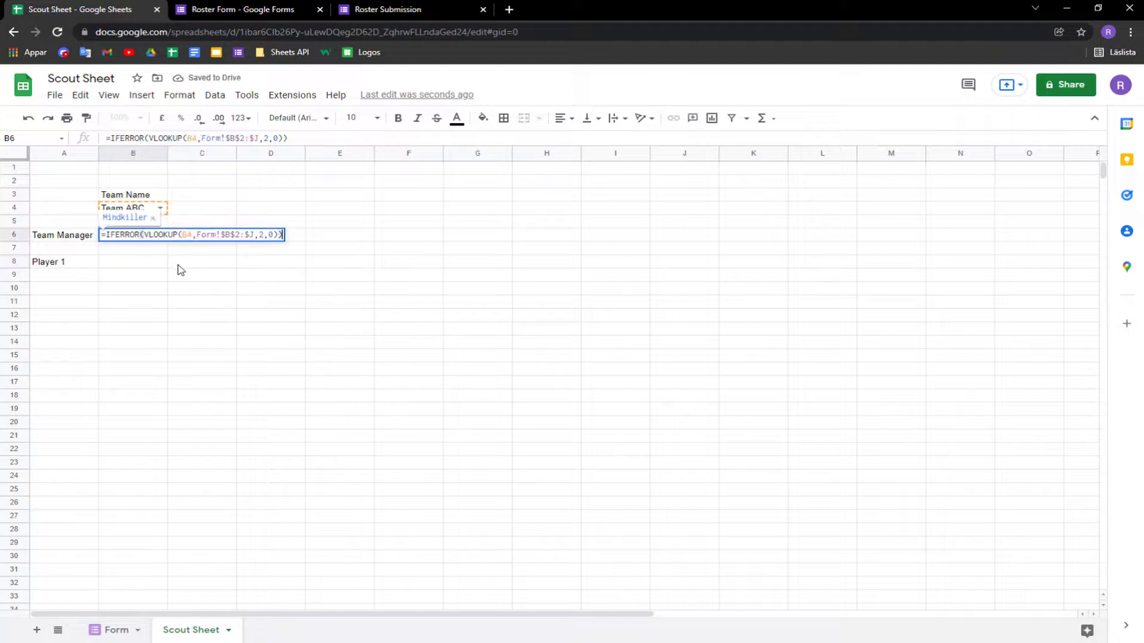
left_click(186, 235)
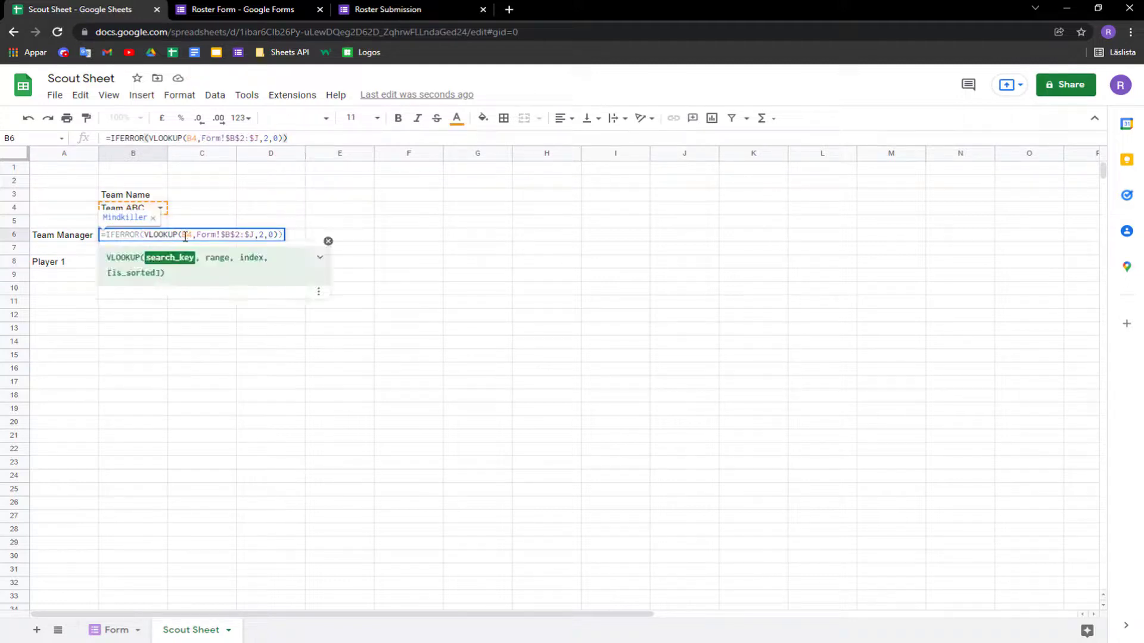
left_click(215, 341)
left_click(208, 239)
double_click(208, 240)
left_click(250, 236)
left_click(202, 314)
Step: Copy the manager lookup formulas from B6:C6 to B8:C8 in the Player 1 row
left_click(160, 235)
left_click(183, 236, "shift")
key("ctrl+c")
left_click(116, 263)
key("ctrl+v")
Step: Examine the VLOOKUP index in C6 and compare it with the column order on the Form tab
left_click(191, 237)
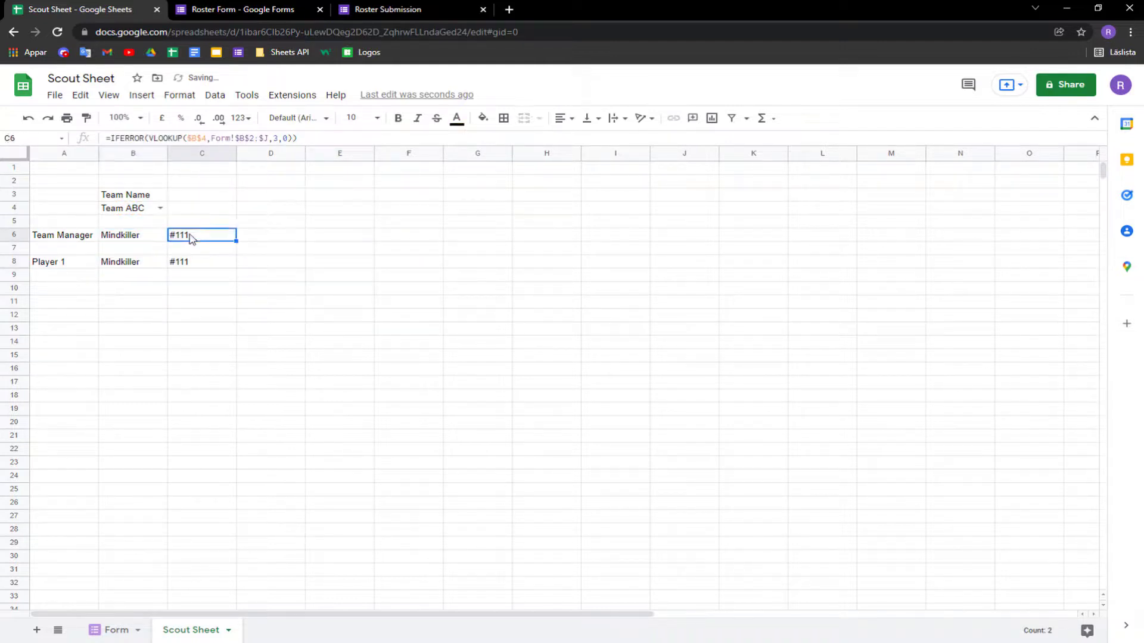
double_click(275, 139)
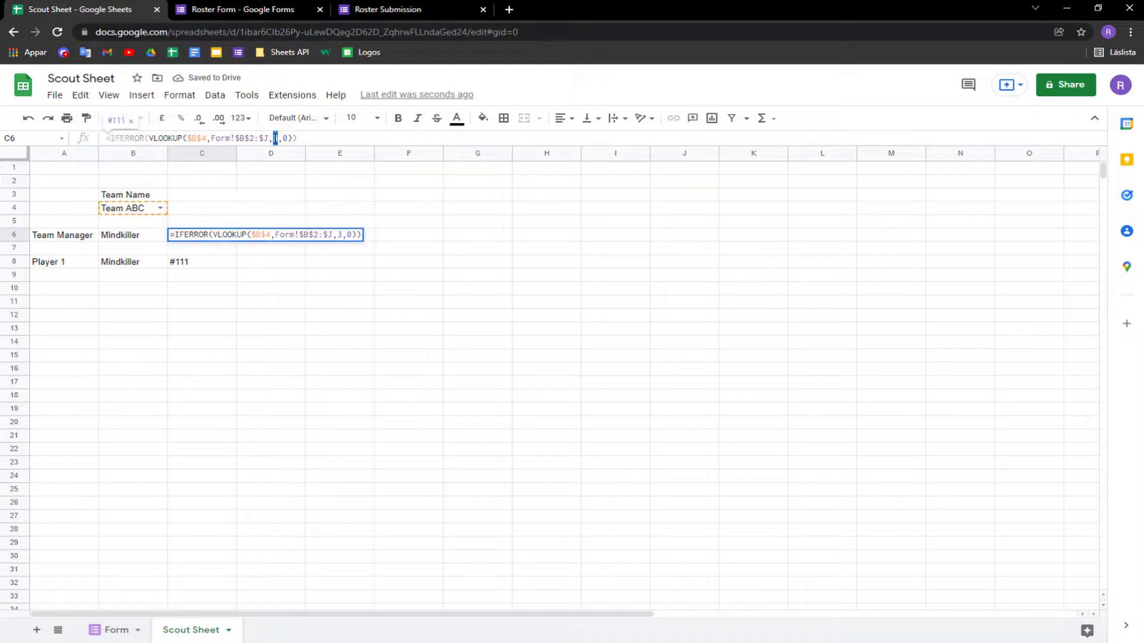
left_click(116, 629)
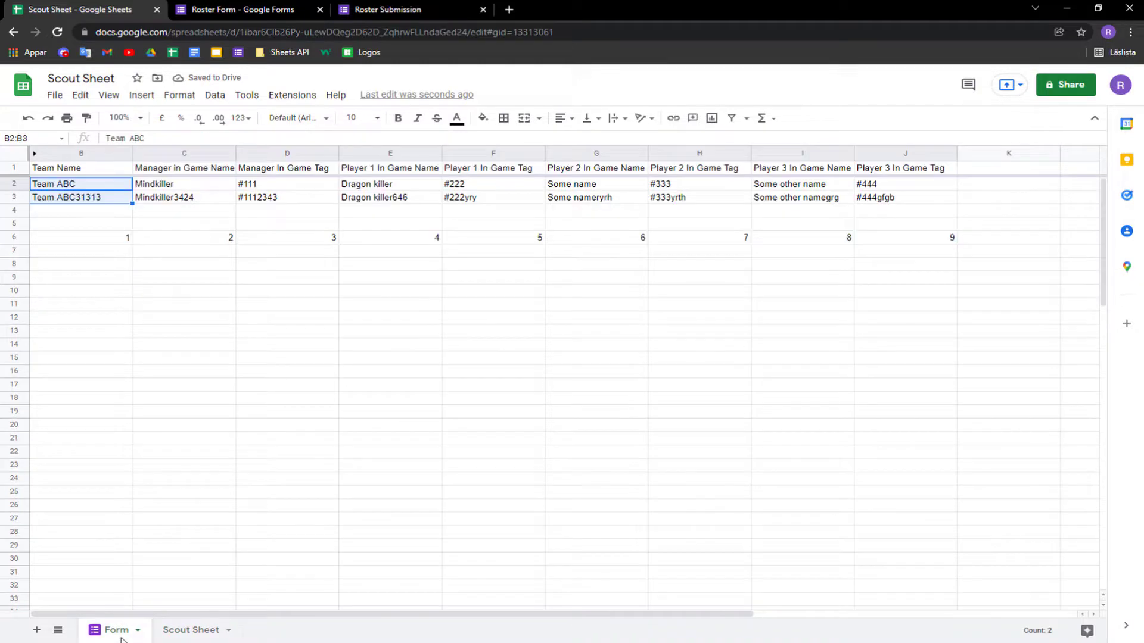
left_click(87, 153)
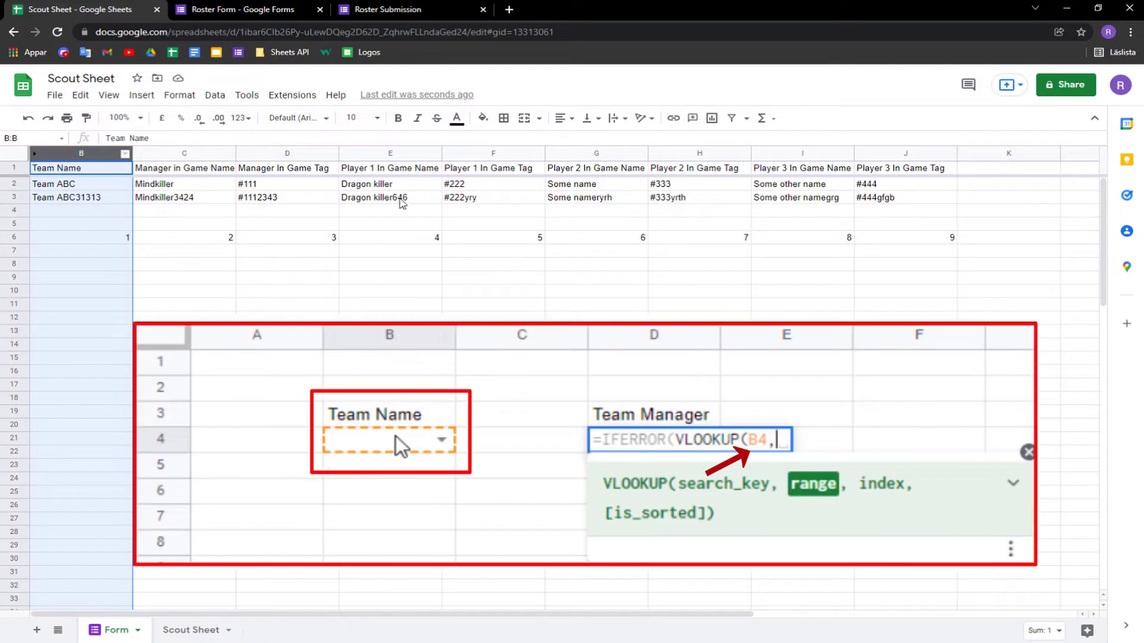
Step: Examine the numbered columns on the Form tab to match the Player 1 name column with its VLOOKUP index for Team ABC
left_click(390, 154)
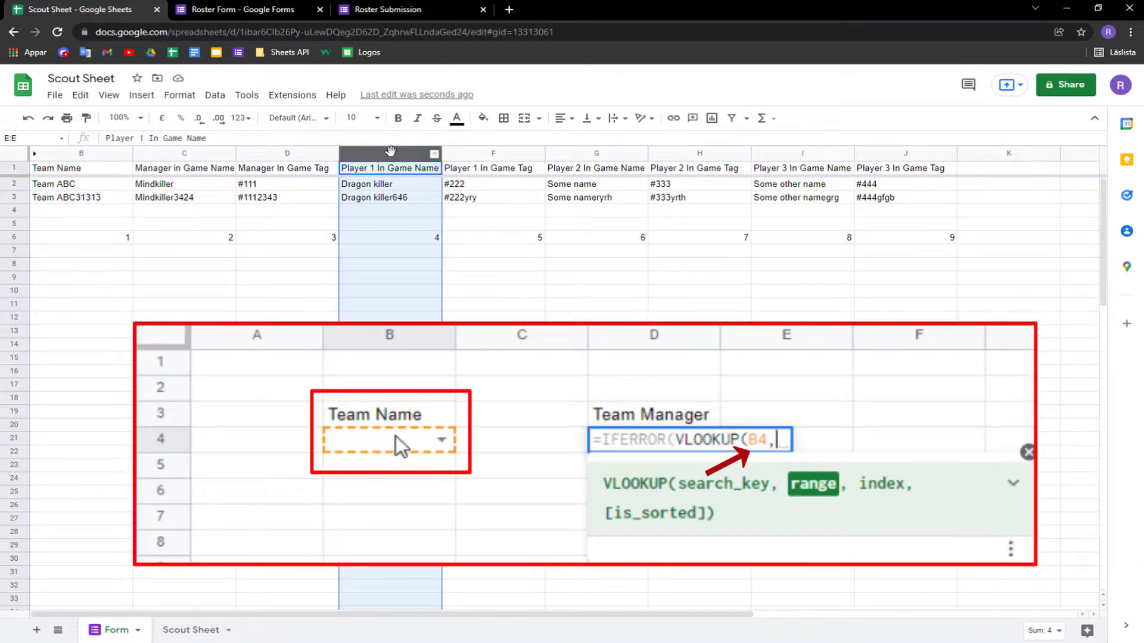
left_click(128, 237)
left_click(230, 237)
left_click(291, 238)
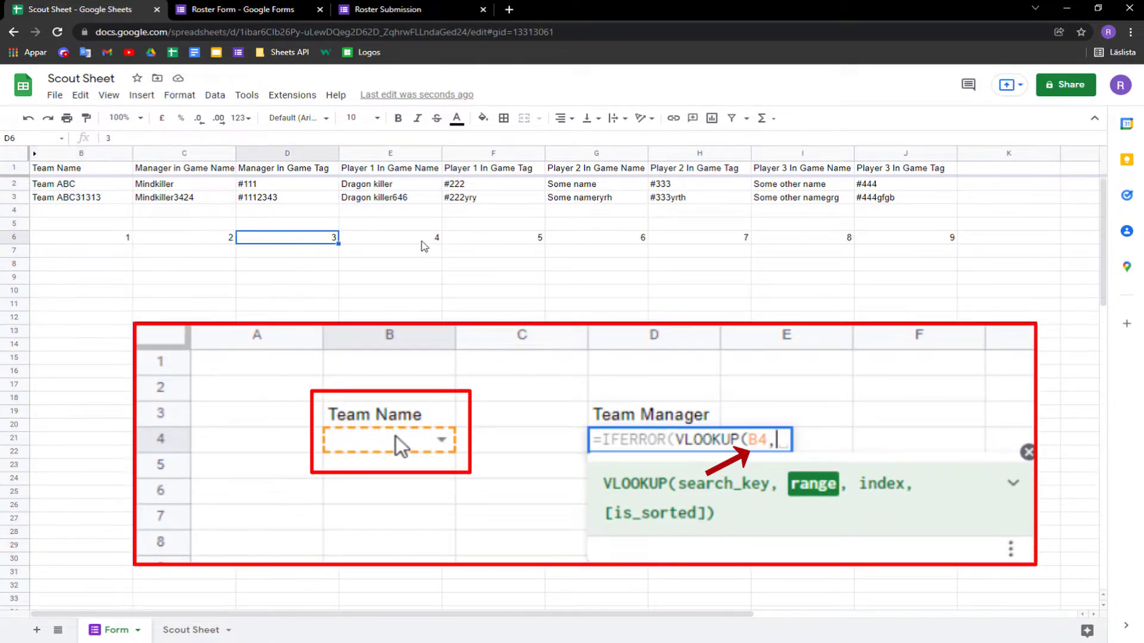
left_click(423, 241)
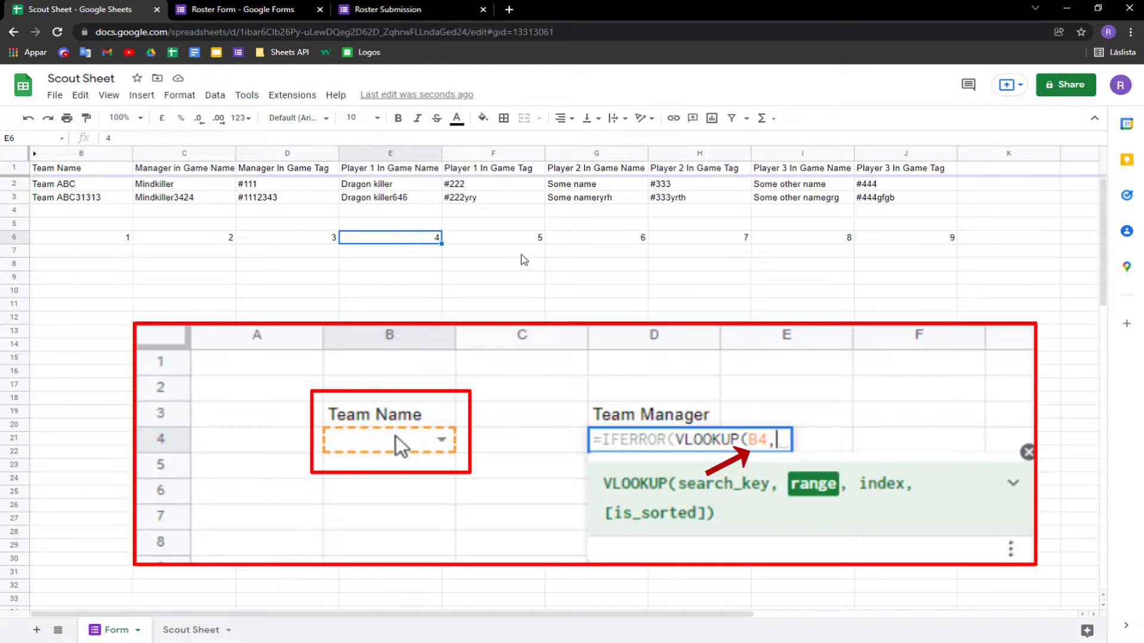
left_click_drag(390, 168, 391, 267)
left_click(424, 238)
left_click_drag(365, 190, 381, 277)
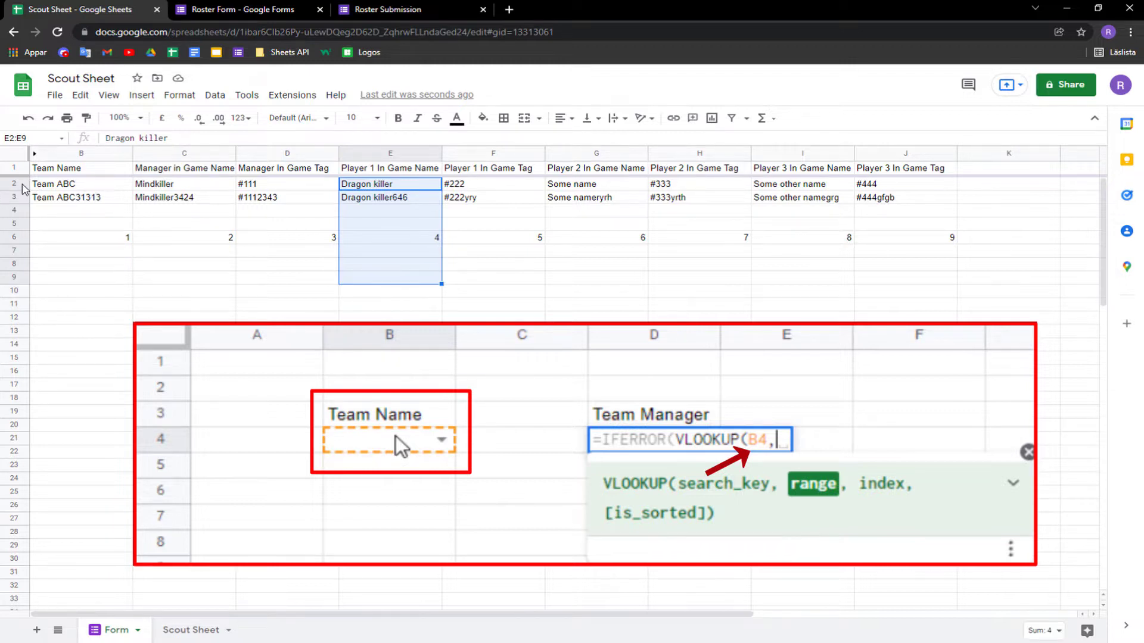
left_click(218, 628)
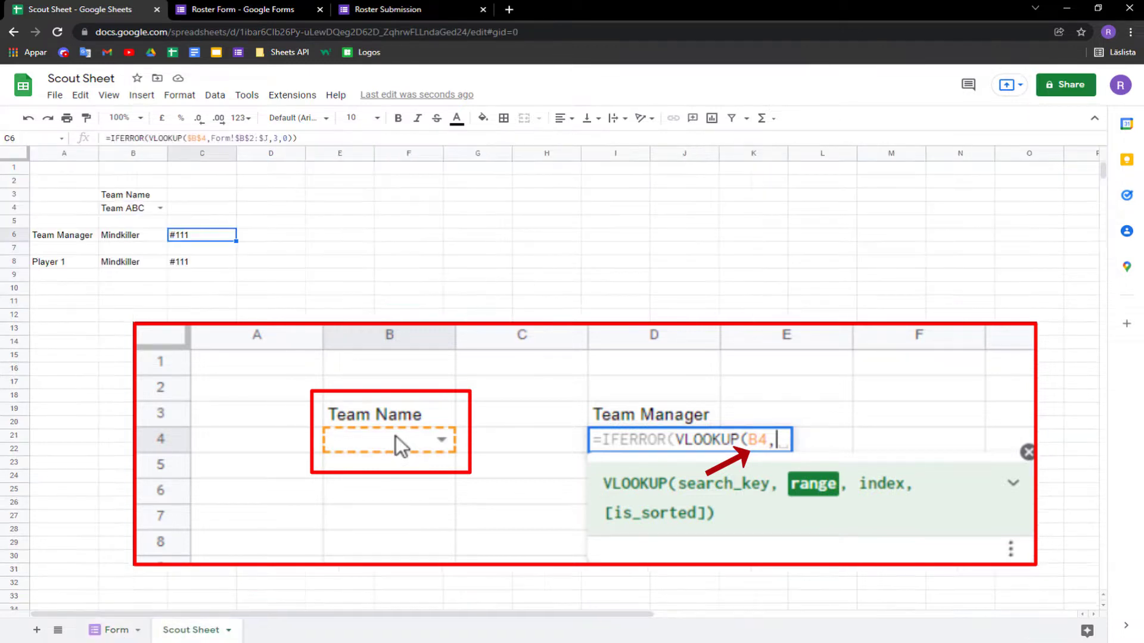
left_click(137, 210)
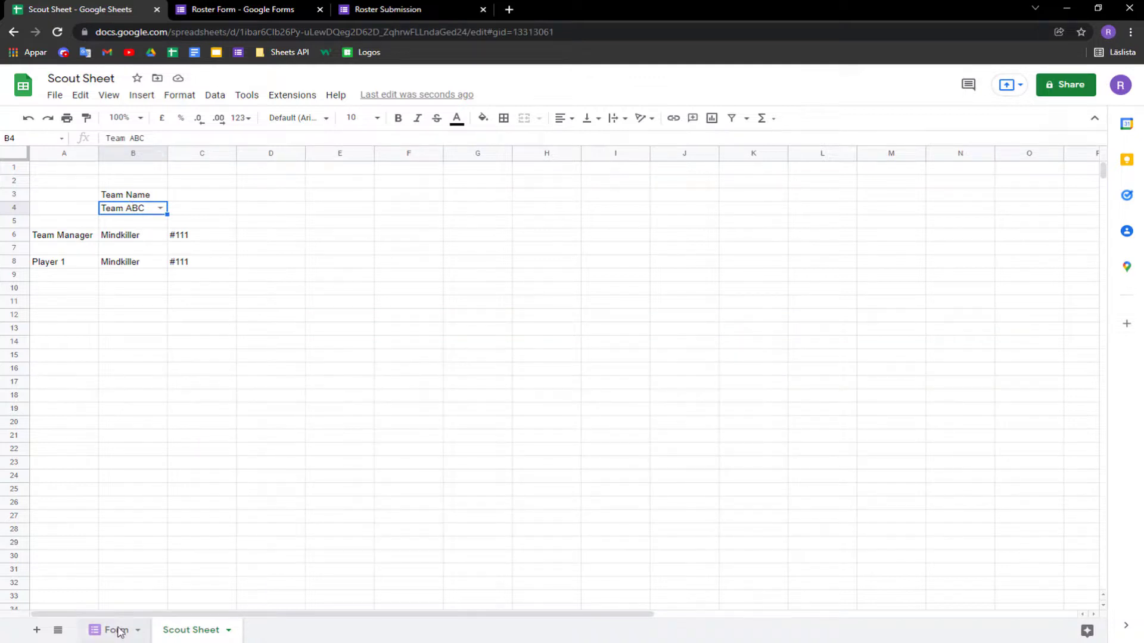
left_click(112, 629)
left_click(14, 183)
left_click(377, 154)
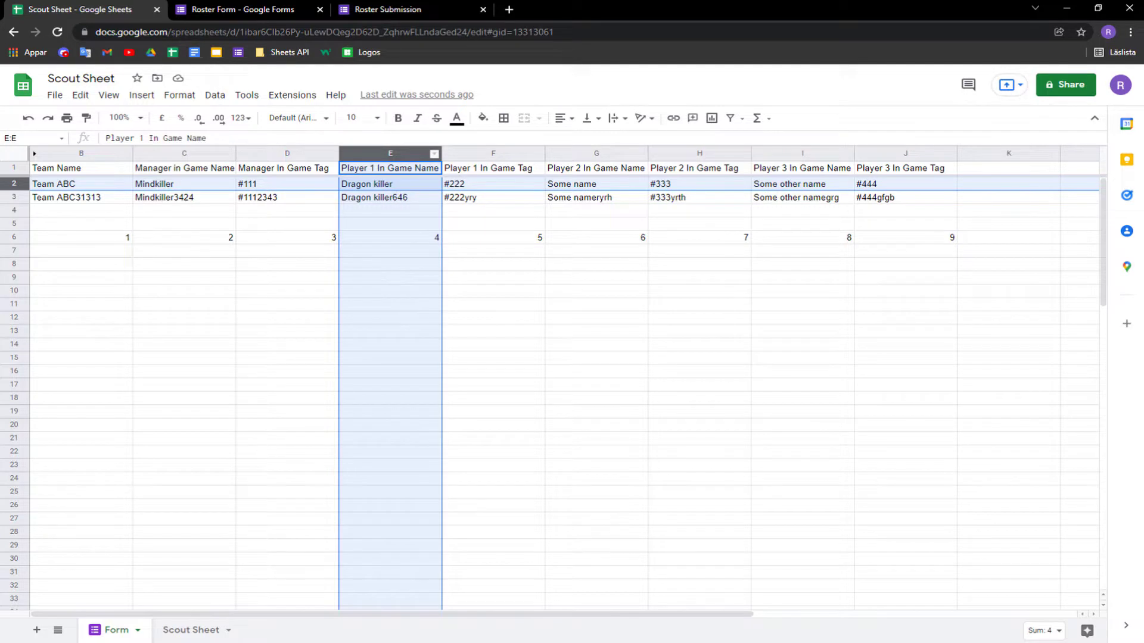
Step: Set the VLOOKUP index to 4 in B8 and to 5 in C8 for Player 1 on the Scout Sheet tab
left_click(190, 630)
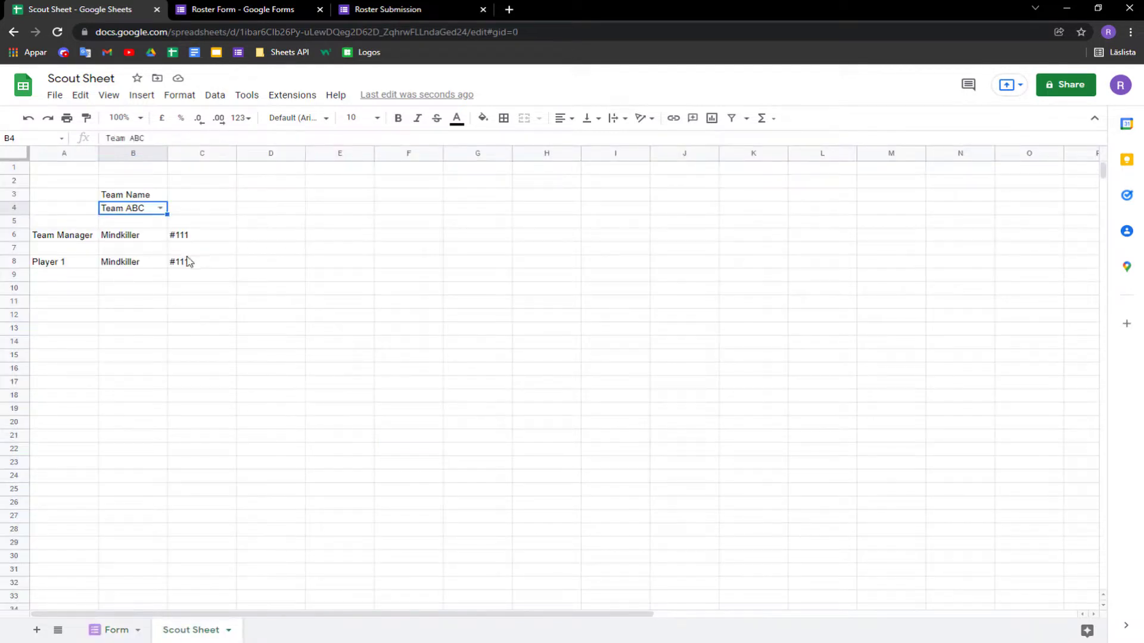
left_click(145, 261)
double_click(153, 261)
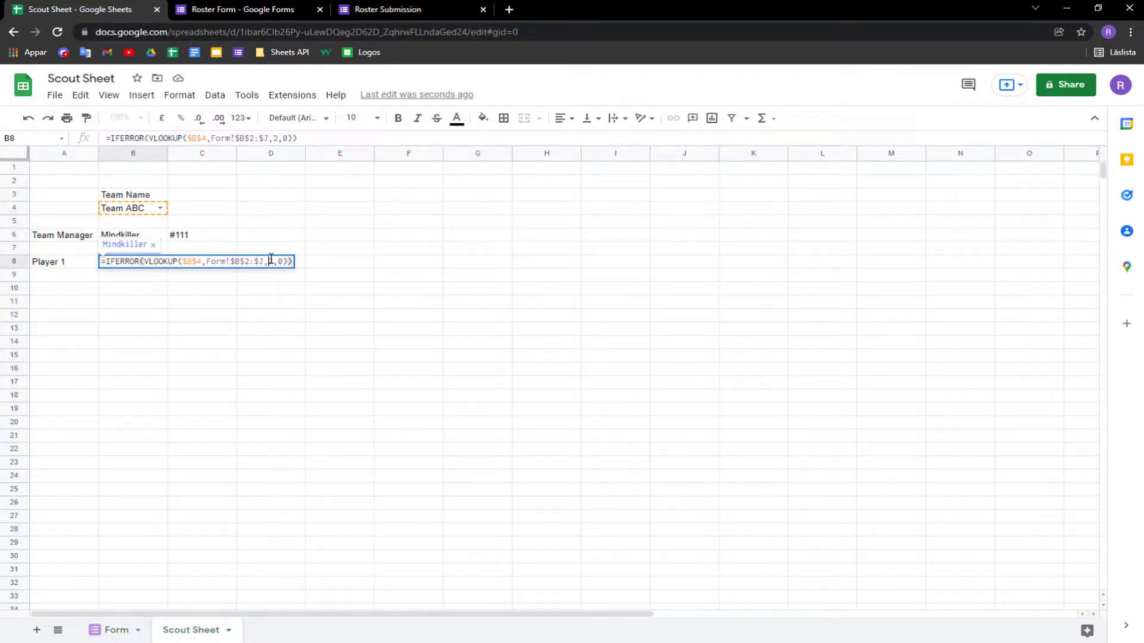
double_click(272, 260)
key("Return")
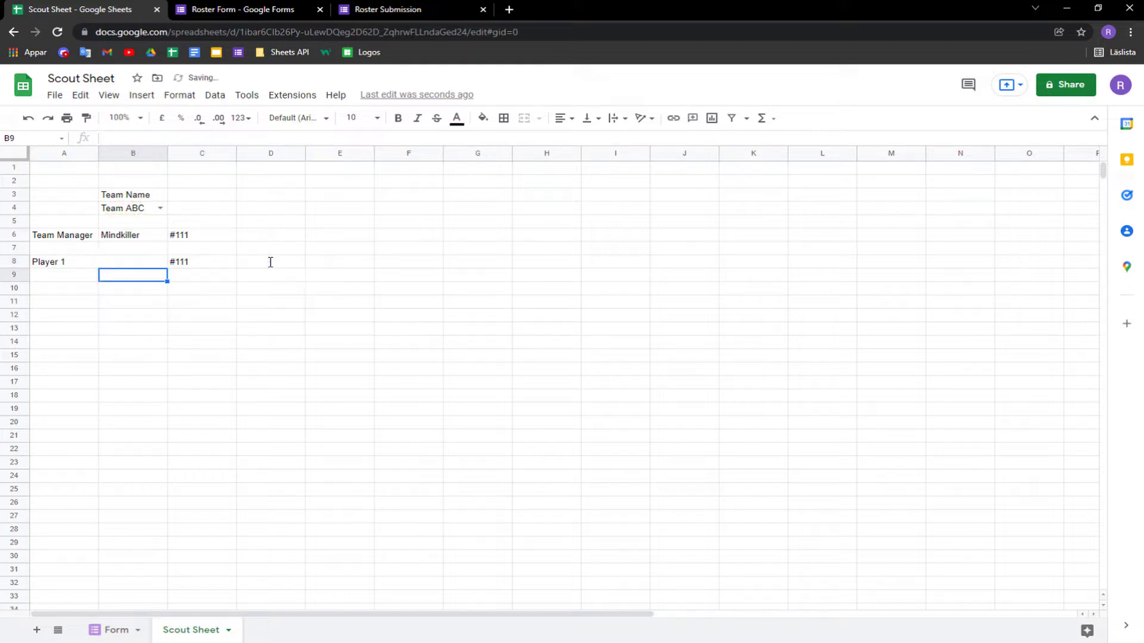
double_click(212, 262)
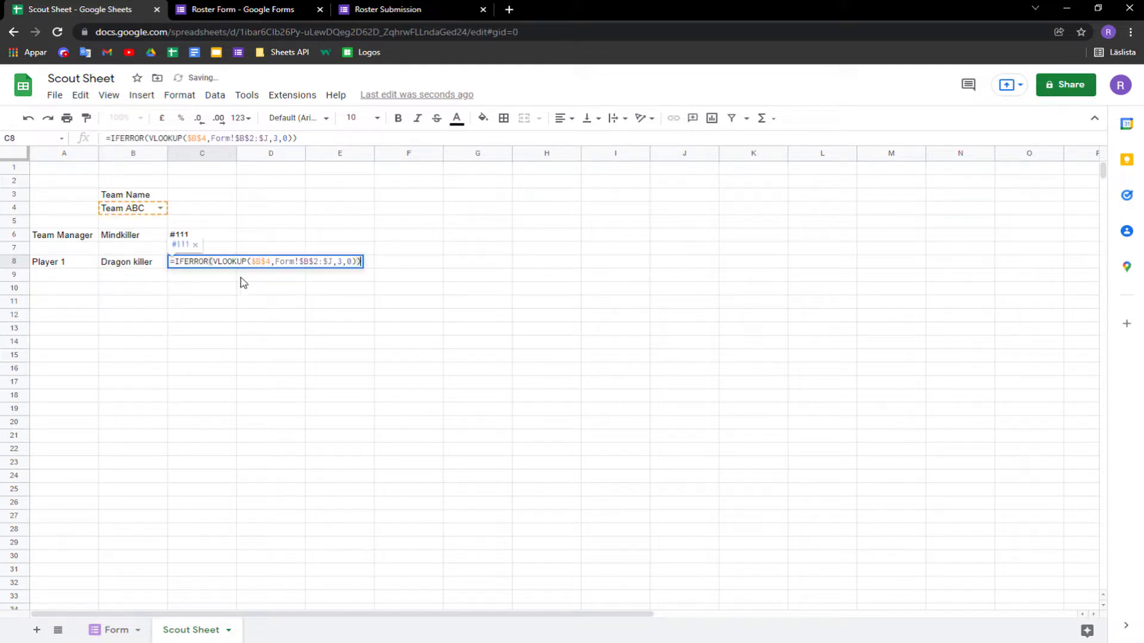
double_click(338, 261)
type("5")
key("Return")
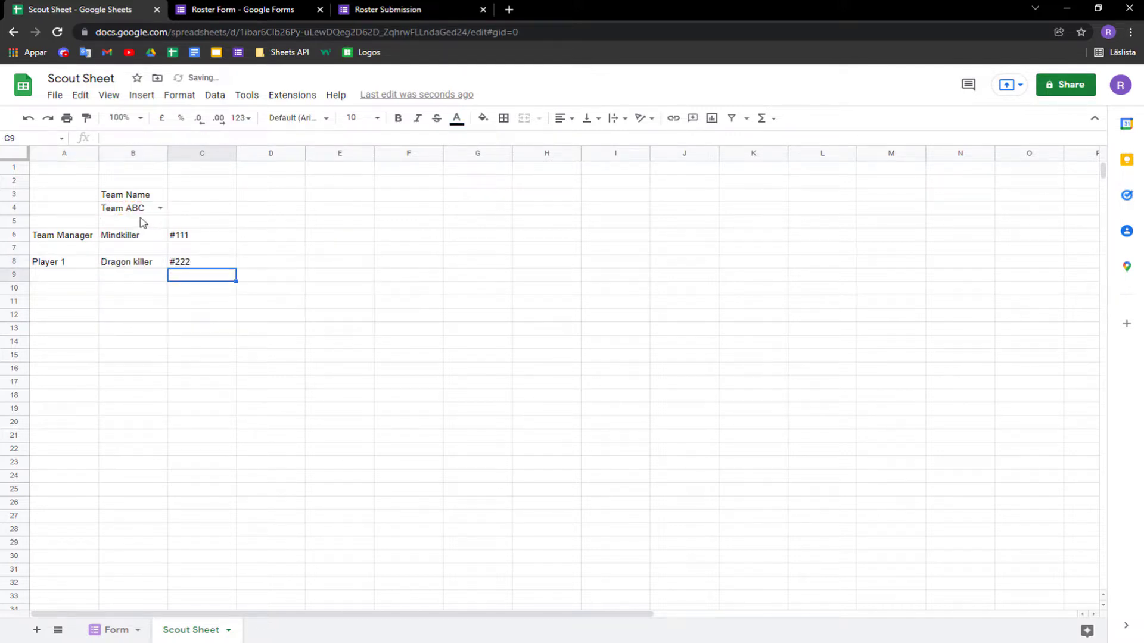
Step: Enter the headings "In Gamn Name" in B5 and "In Game tag" in C5
left_click(134, 224)
type("In Gamne")
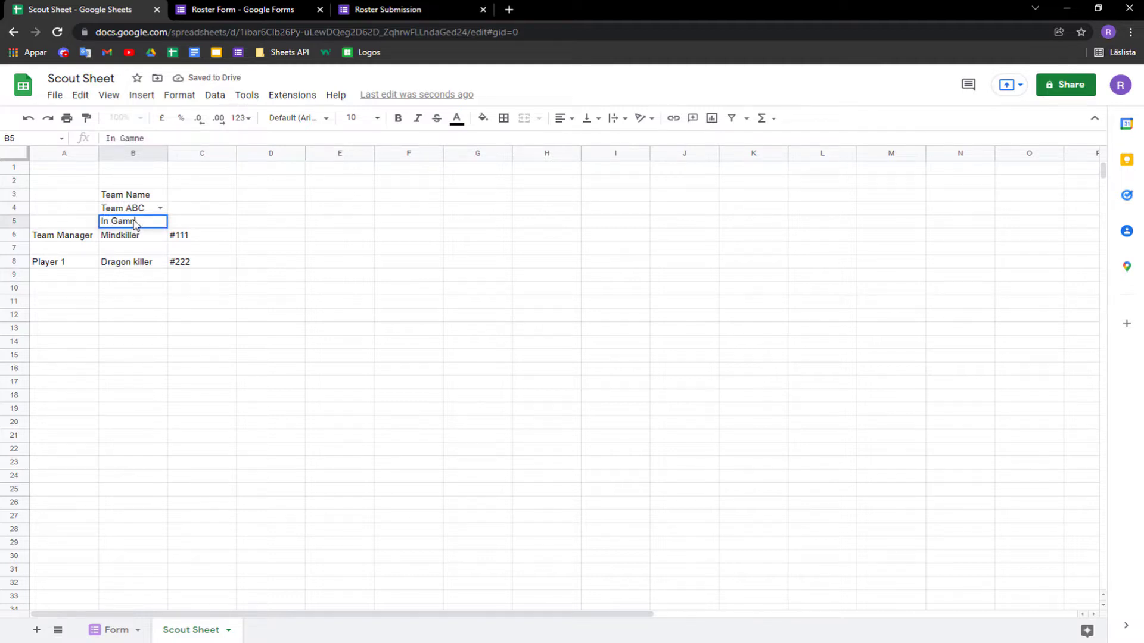
key("BackSpace")
key("BackSpace")
type("e Name")
key("Return")
key("Up")
key("Right")
type("In Game")
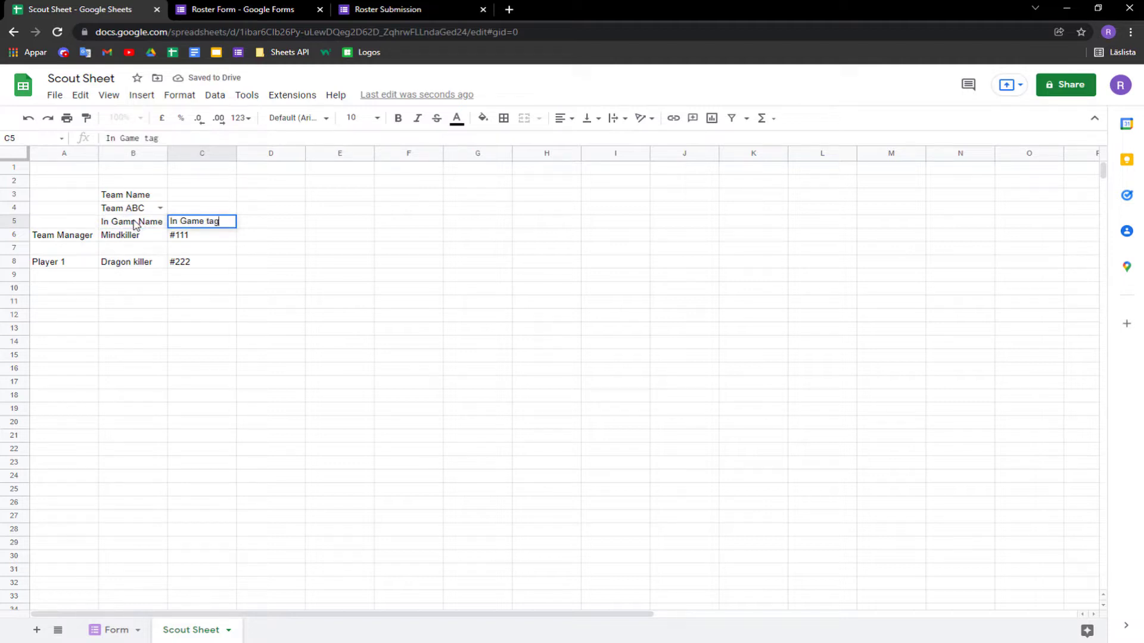
key("Return")
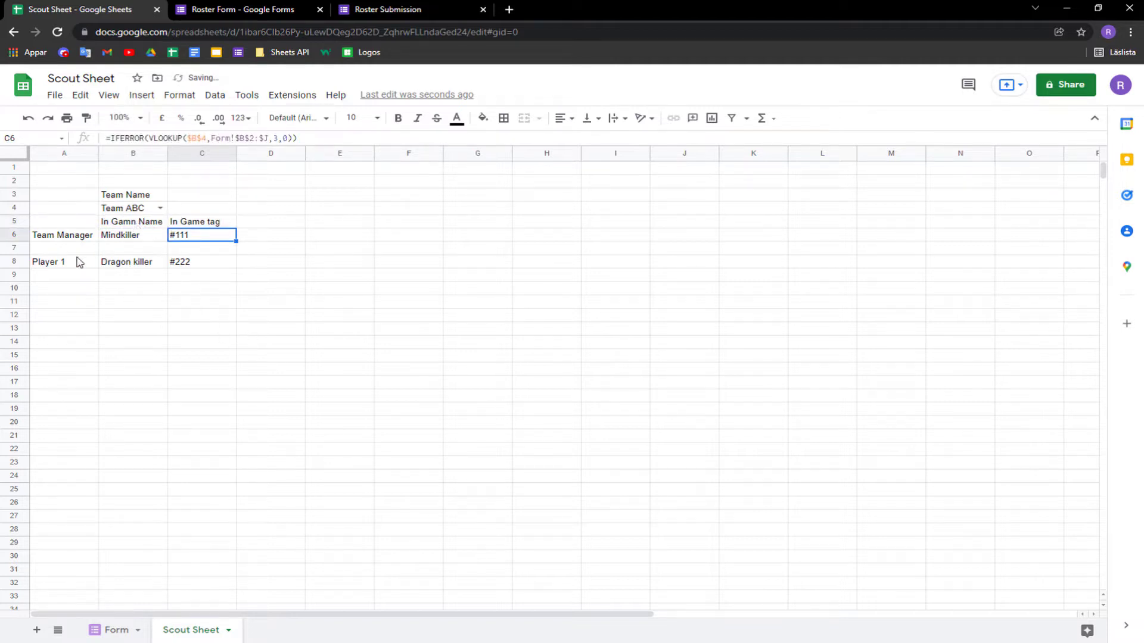
Step: Extend the Player 1 label down column A to add Player 2 and Player 3 in A9:A10
left_click_drag(68, 262, 217, 265)
key("ctrl+c")
left_click(59, 265)
left_click_drag(99, 268, 74, 308)
left_click(71, 304)
key("Delete")
Step: Copy the Player 1 lookup formulas from B8:C8 into the Player 2 and Player 3 rows
left_click_drag(134, 265, 209, 265)
key("ctrl+c")
left_click(131, 277)
key("ctrl+v")
left_click(133, 292)
key("ctrl+v")
Step: Set the VLOOKUP index for the in-game names to 6 in B9 and 8 in B10
key("Up")
key("Return")
double_click(271, 275)
type("6")
left_click(231, 396)
double_click(156, 288)
double_click(270, 289)
type("8")
key("Return")
Step: Check the index in C8 and set the VLOOKUP index for Player 2's tag in C9 to 7
double_click(198, 263)
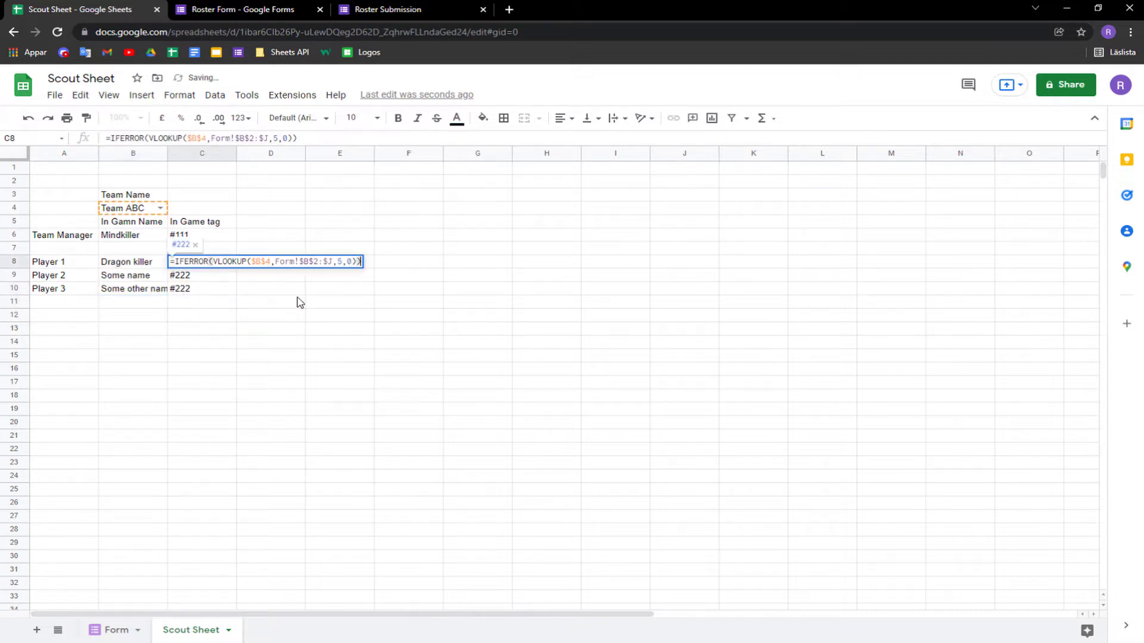
left_click(338, 261)
left_click(249, 350)
double_click(202, 277)
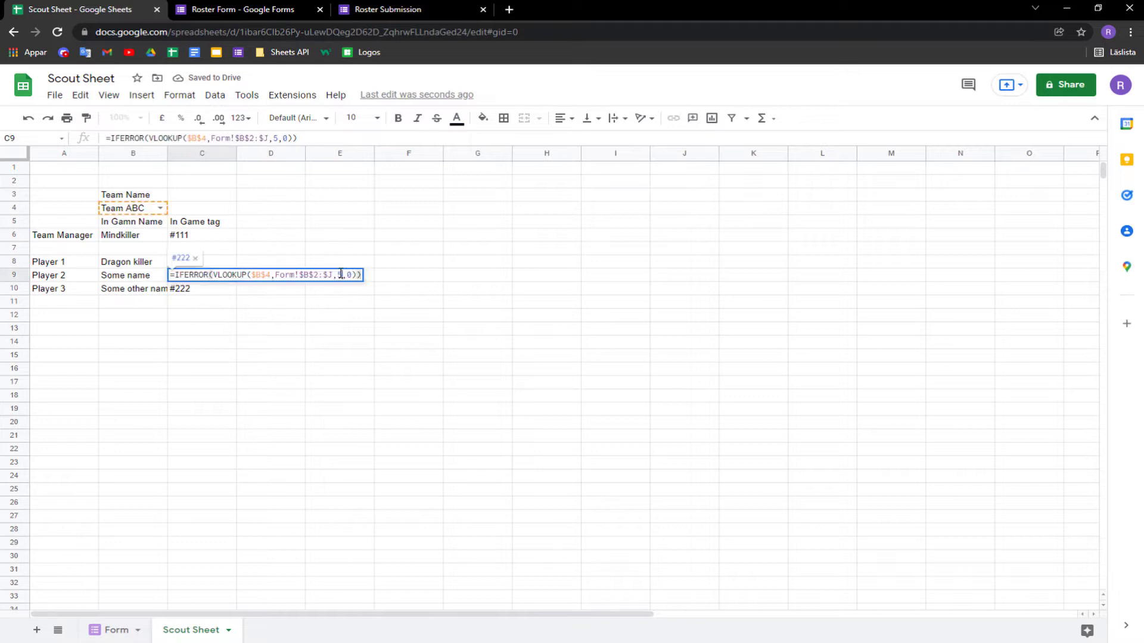
left_click(341, 274)
key("BackSpace")
type("6")
key("Return")
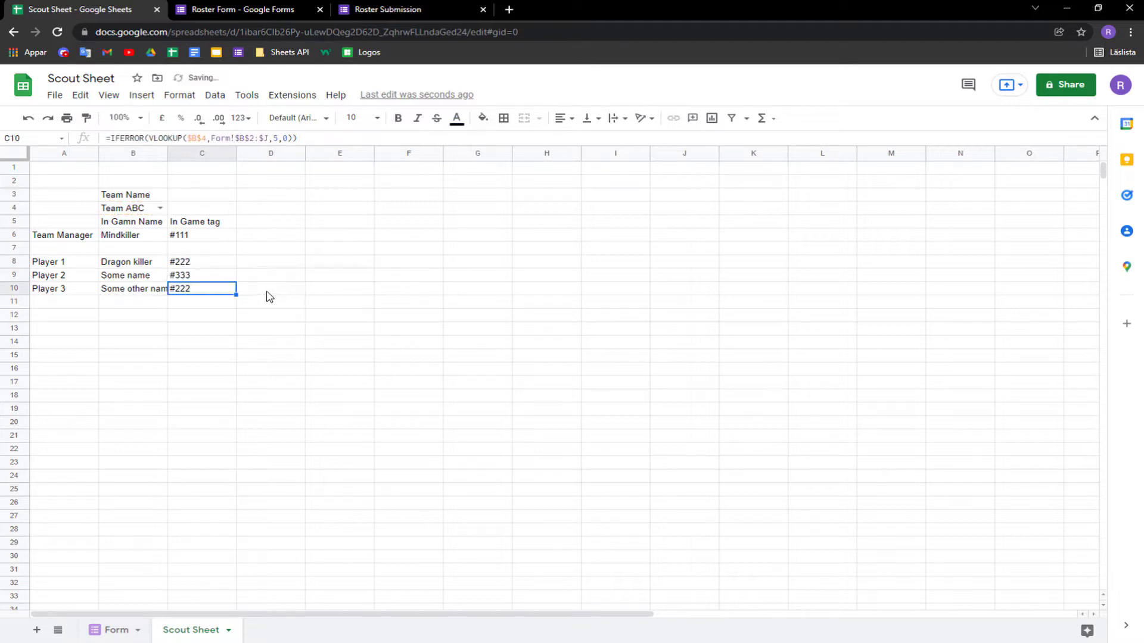
Step: Set the VLOOKUP index for Player 3's tag in C10 to 9
double_click(215, 292)
left_click(344, 288)
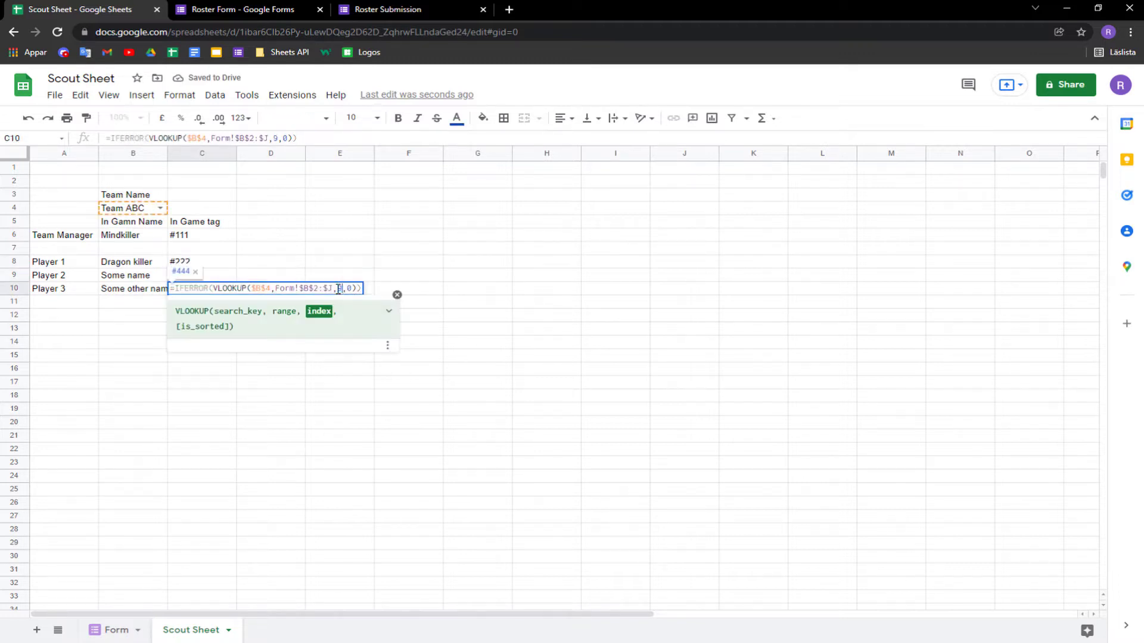
key("BackSpace")
type("7")
key("Return")
left_click(296, 357)
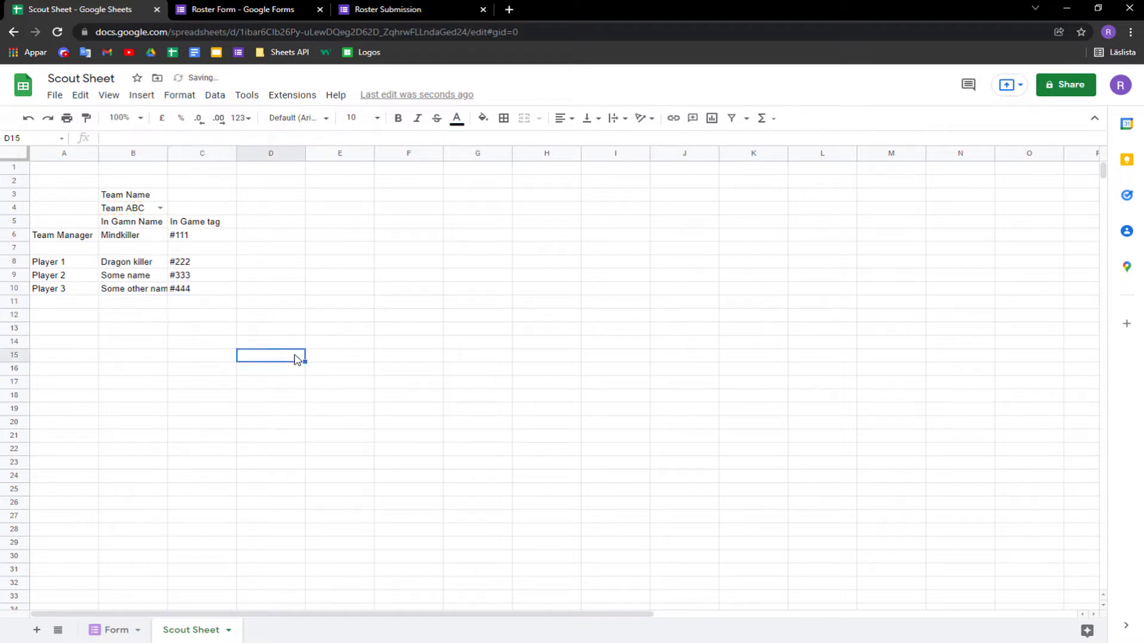
Step: Choose Team ABC31313 in the team drop-down, and move the Team Name heading and drop-down up one row to B2:B3
left_click(160, 208)
left_click(141, 241)
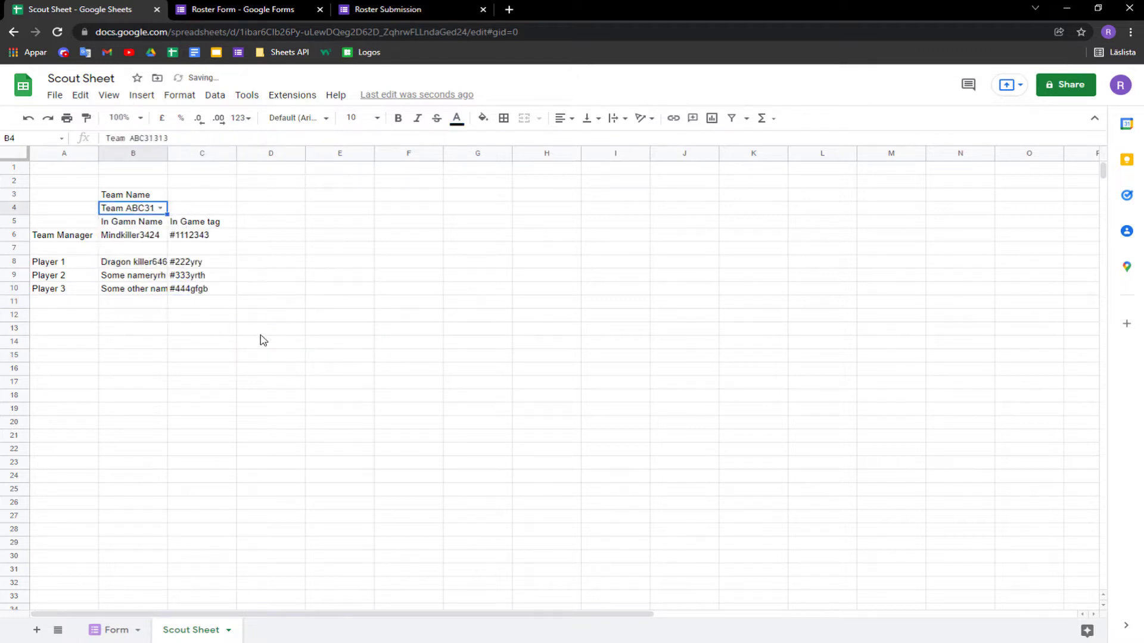
left_click(130, 199, "shift")
left_click_drag(131, 188, 131, 174)
left_click(405, 266)
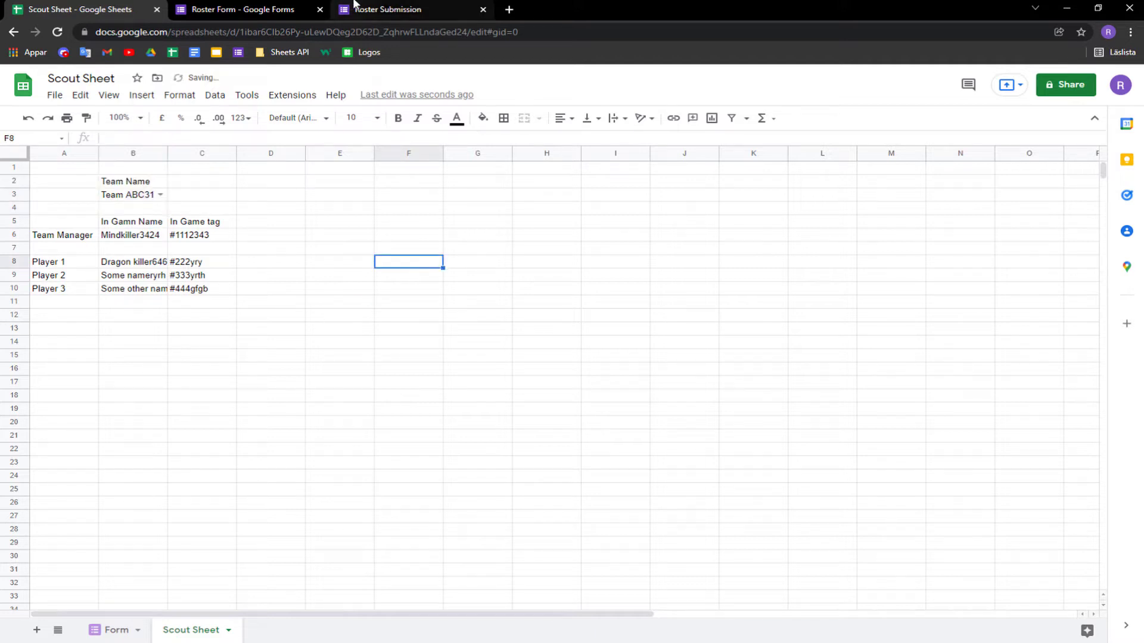
Step: Switch to the blank Roster Submission form in Google Forms and enter Team XYZ as the team name
left_click(405, 9)
left_click(200, 7)
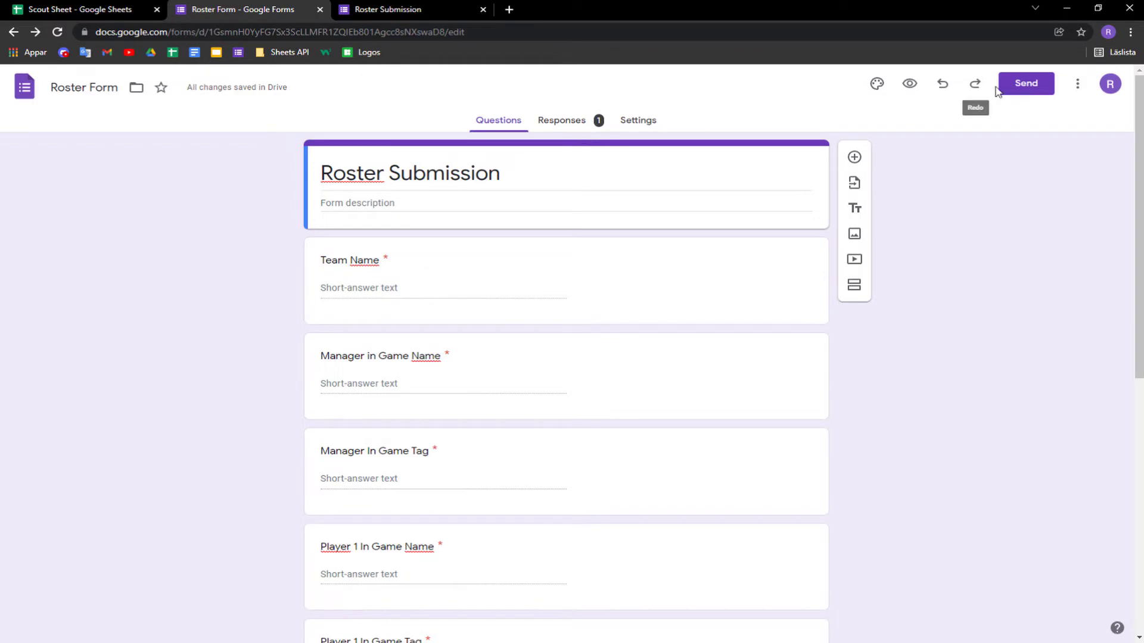
key("ctrl+Tab")
left_click(421, 167)
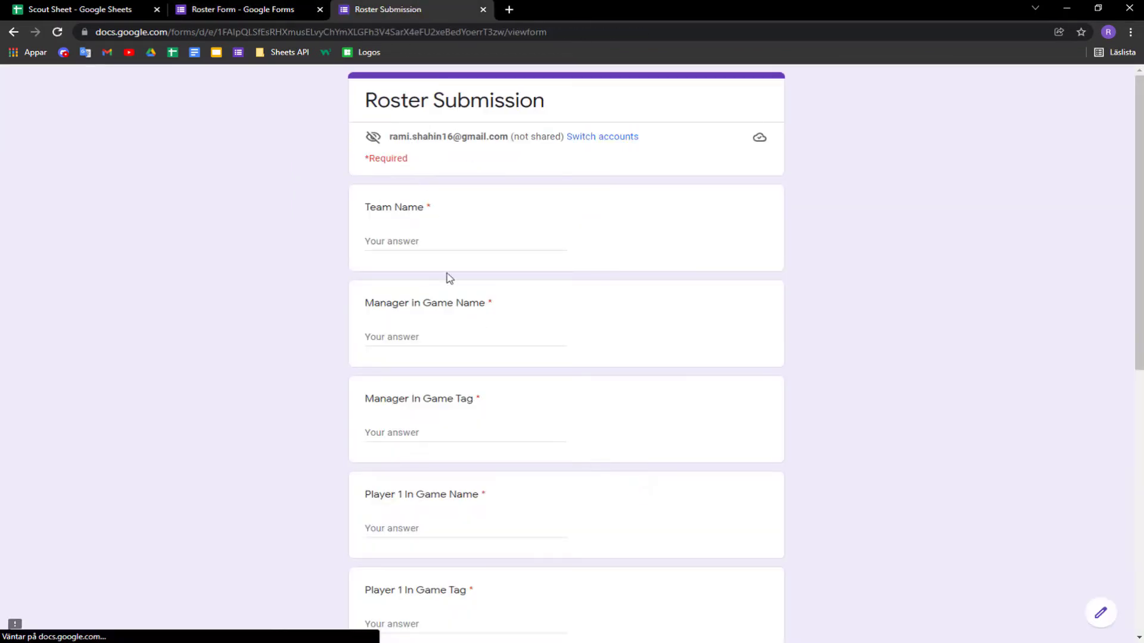
left_click(448, 242)
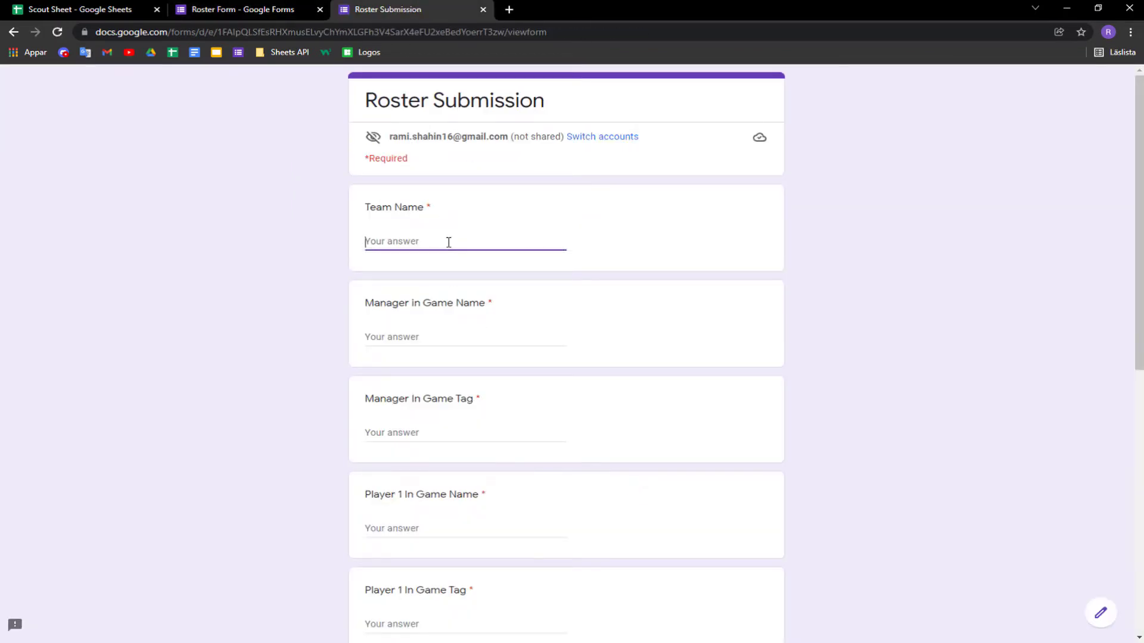
type("Team XYZ")
Step: Fill in the manager's in-game name and in-game tag with "Hello"
left_click(421, 331)
type("Helo")
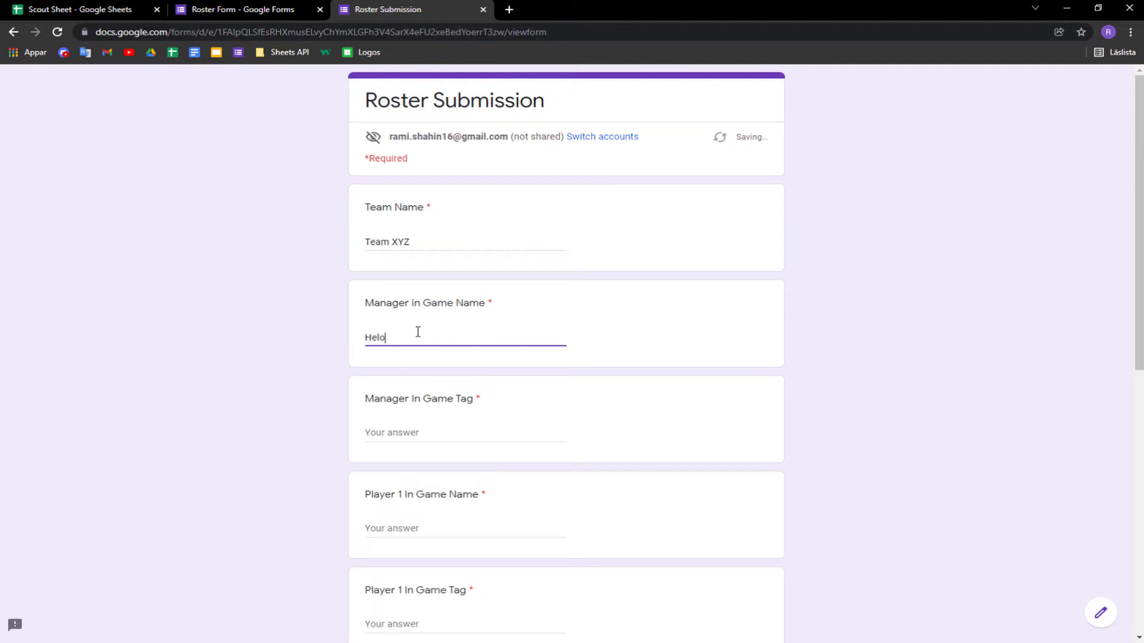
double_click(399, 334)
key("ctrl+c")
left_click(384, 429)
key("ctrl+v")
Step: Fill in the in-game names and tags of Player 1 and Player 2 with "Hello"
scroll(393, 444, "down", 3)
left_click(403, 334)
key("ctrl+v")
left_click(408, 431)
key("ctrl+v")
scroll(381, 388, "down", 3)
left_click(390, 338)
key("ctrl+v")
left_click(390, 430)
key("ctrl+v")
Step: Fill in Player 3's in-game name and tag with "Hello" and submit the form
scroll(396, 430, "down", 2)
left_click(391, 395)
key("ctrl+v")
left_click(407, 488)
key("ctrl+v")
left_click(394, 539)
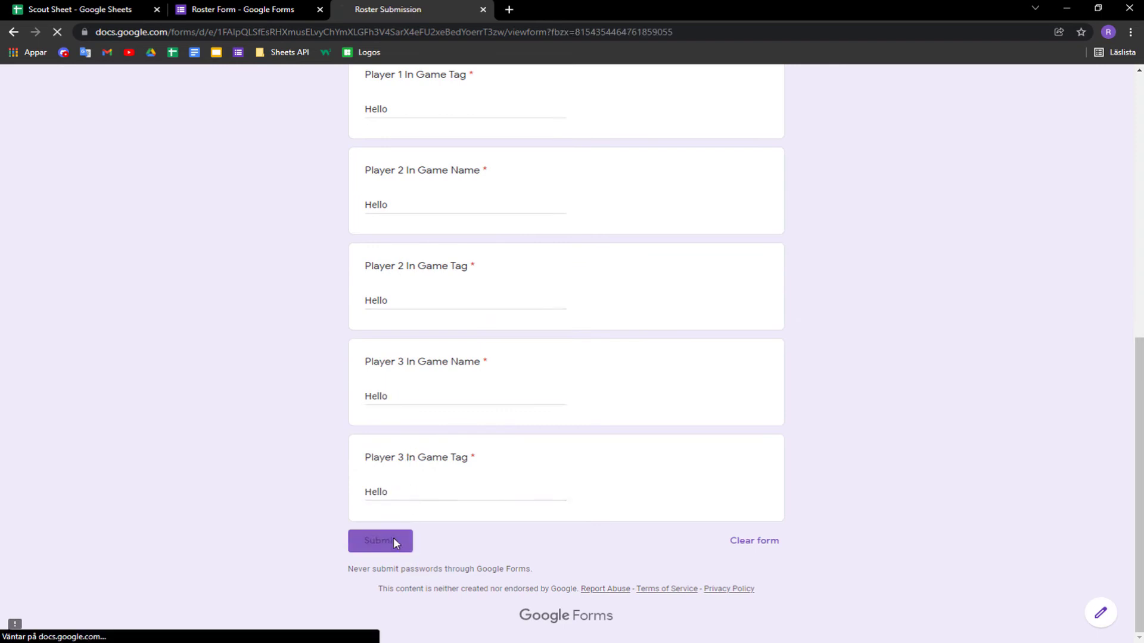
Step: Return to the Scout Sheet spreadsheet, choose Team XYZ in the B3 drop-down, and compare the looked-up roster with the Form tab
left_click(250, 9)
left_click(81, 9)
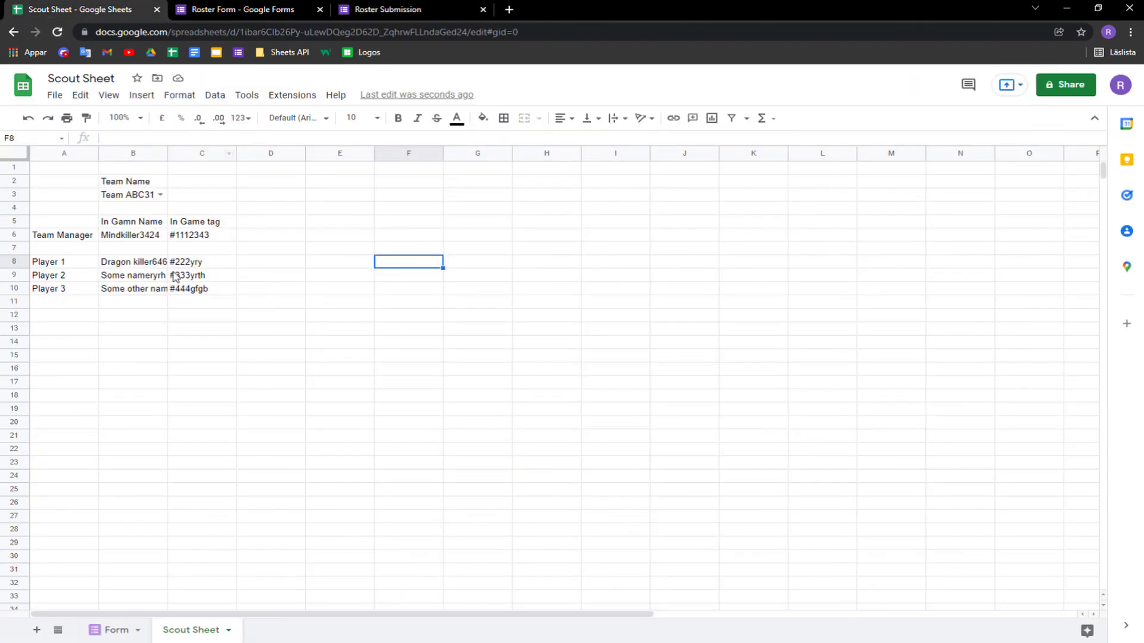
double_click(156, 197)
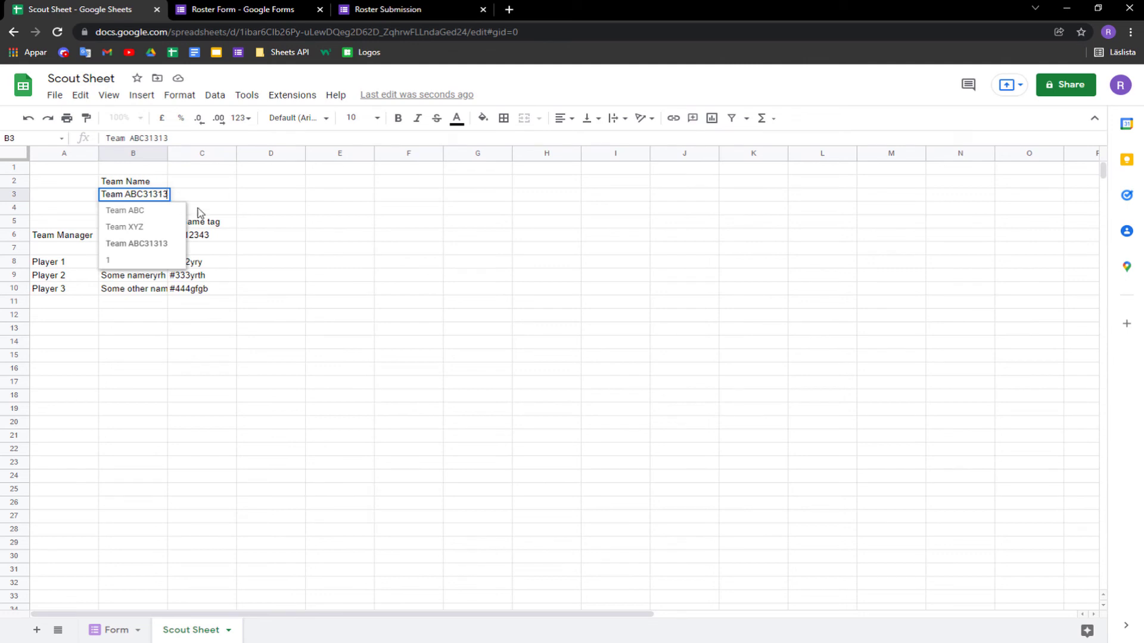
left_click(134, 227)
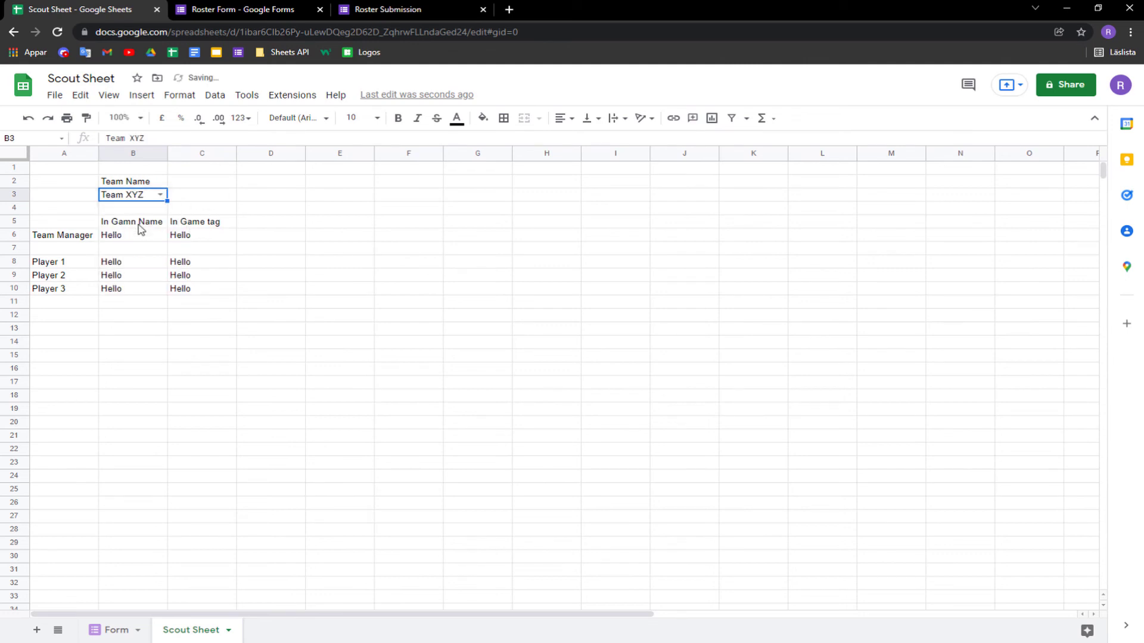
left_click_drag(126, 237, 197, 291)
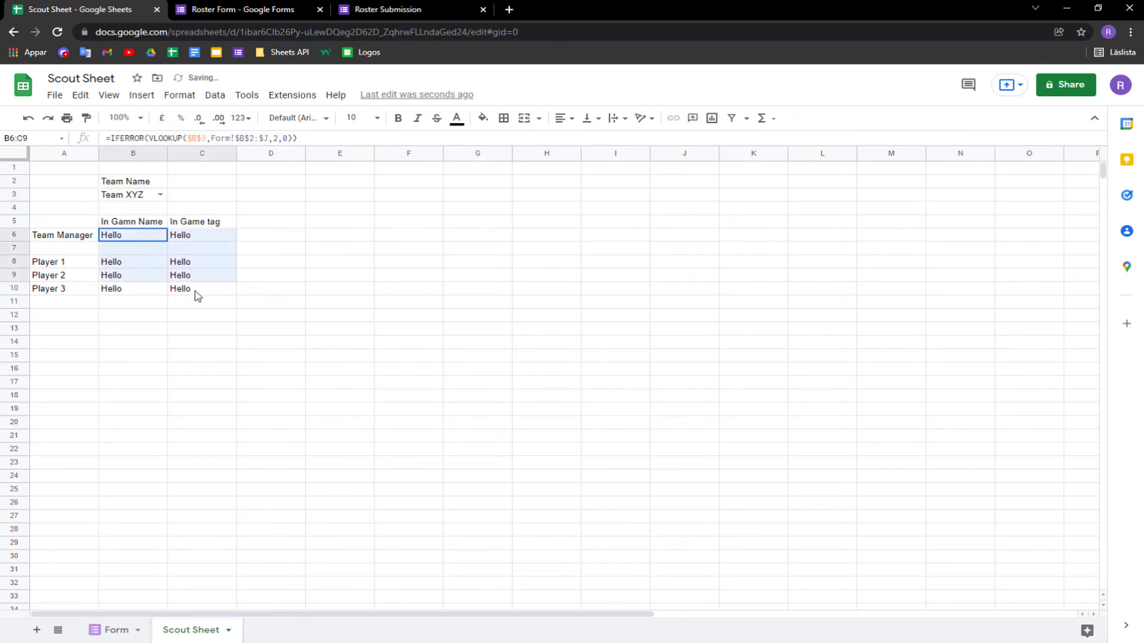
left_click(115, 631)
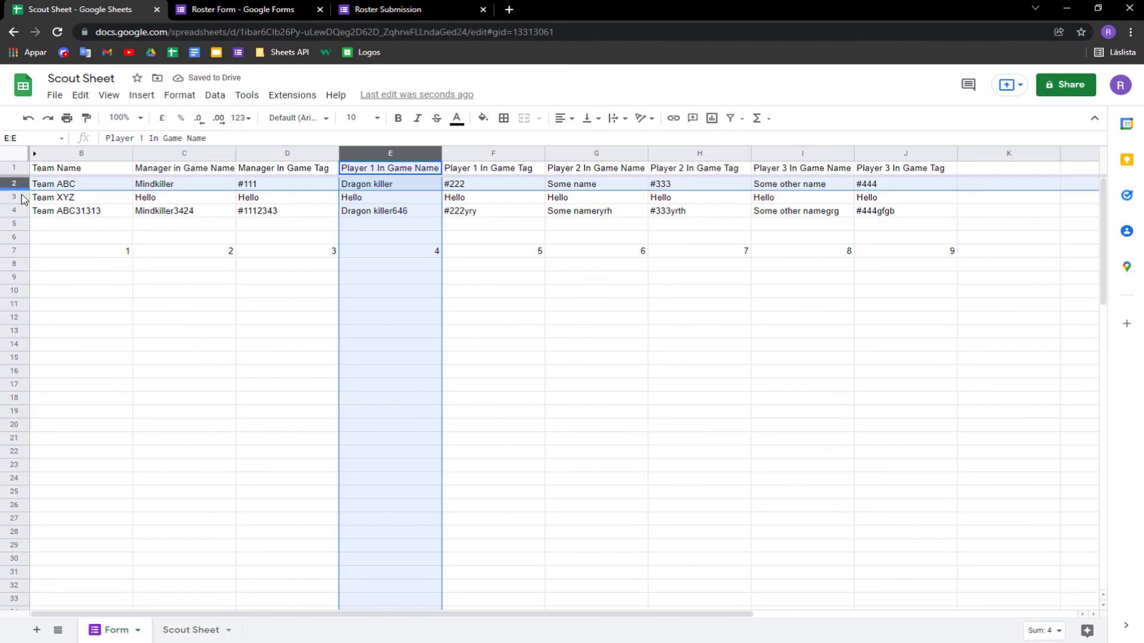
left_click(512, 479)
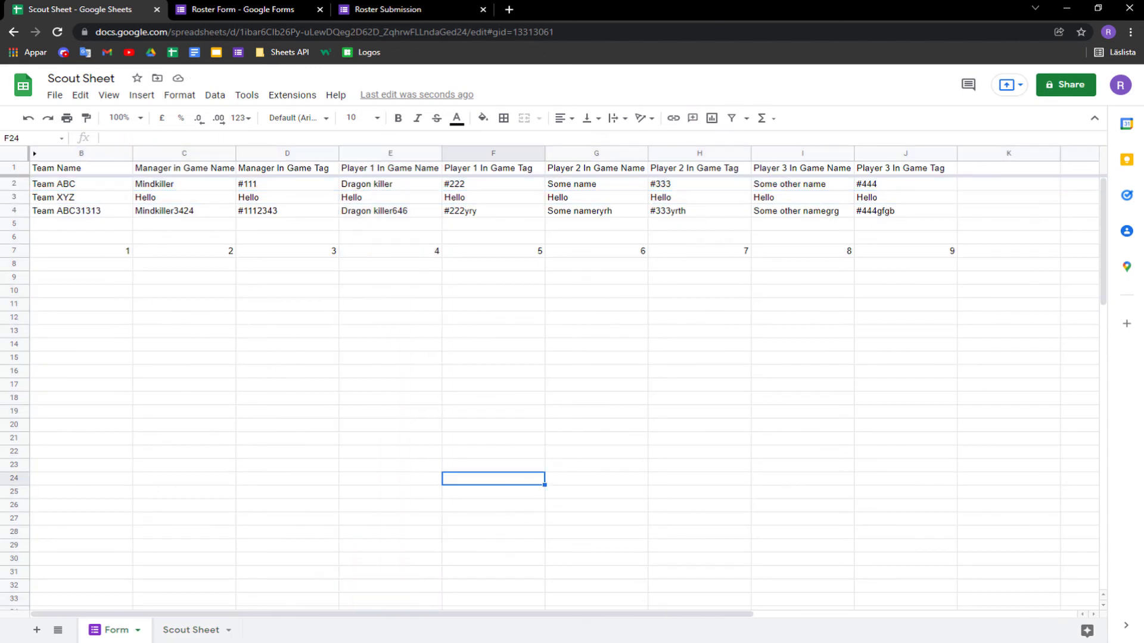